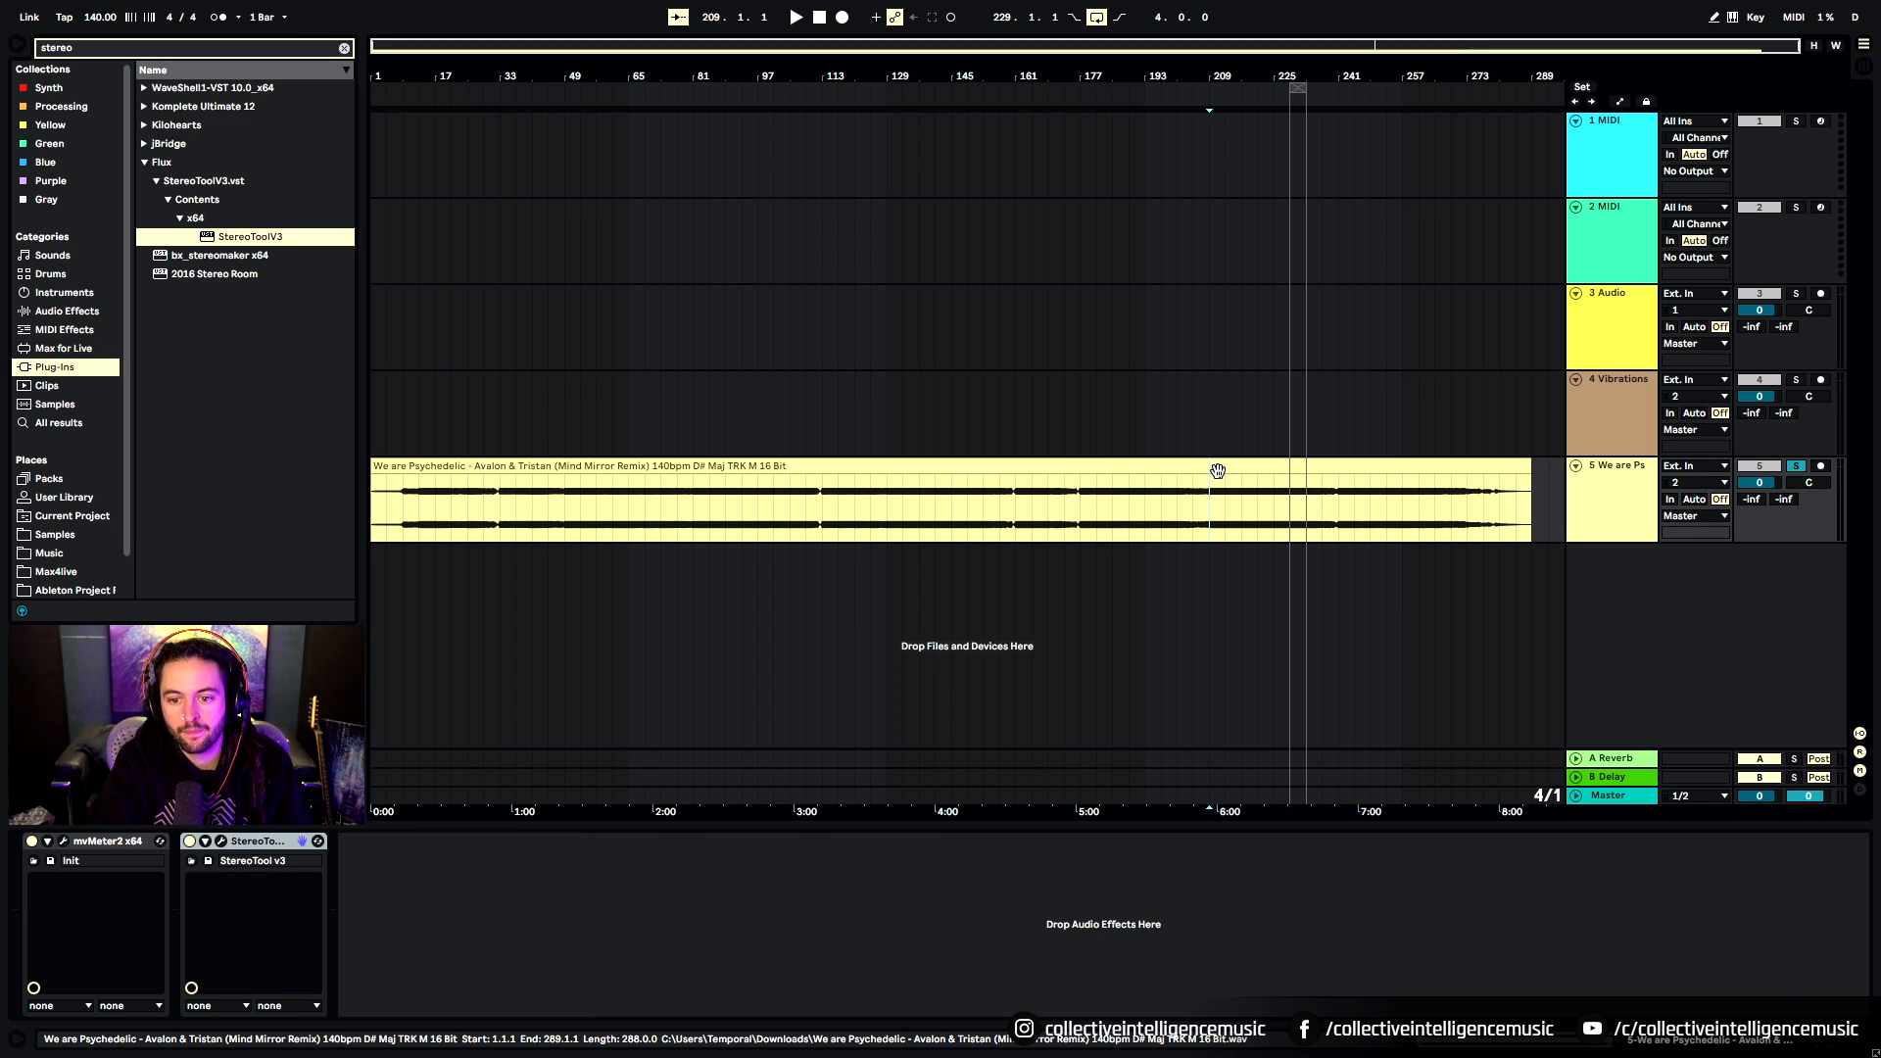
Raise the clip gain of the We are Psychedelic reference track
click(1217, 468)
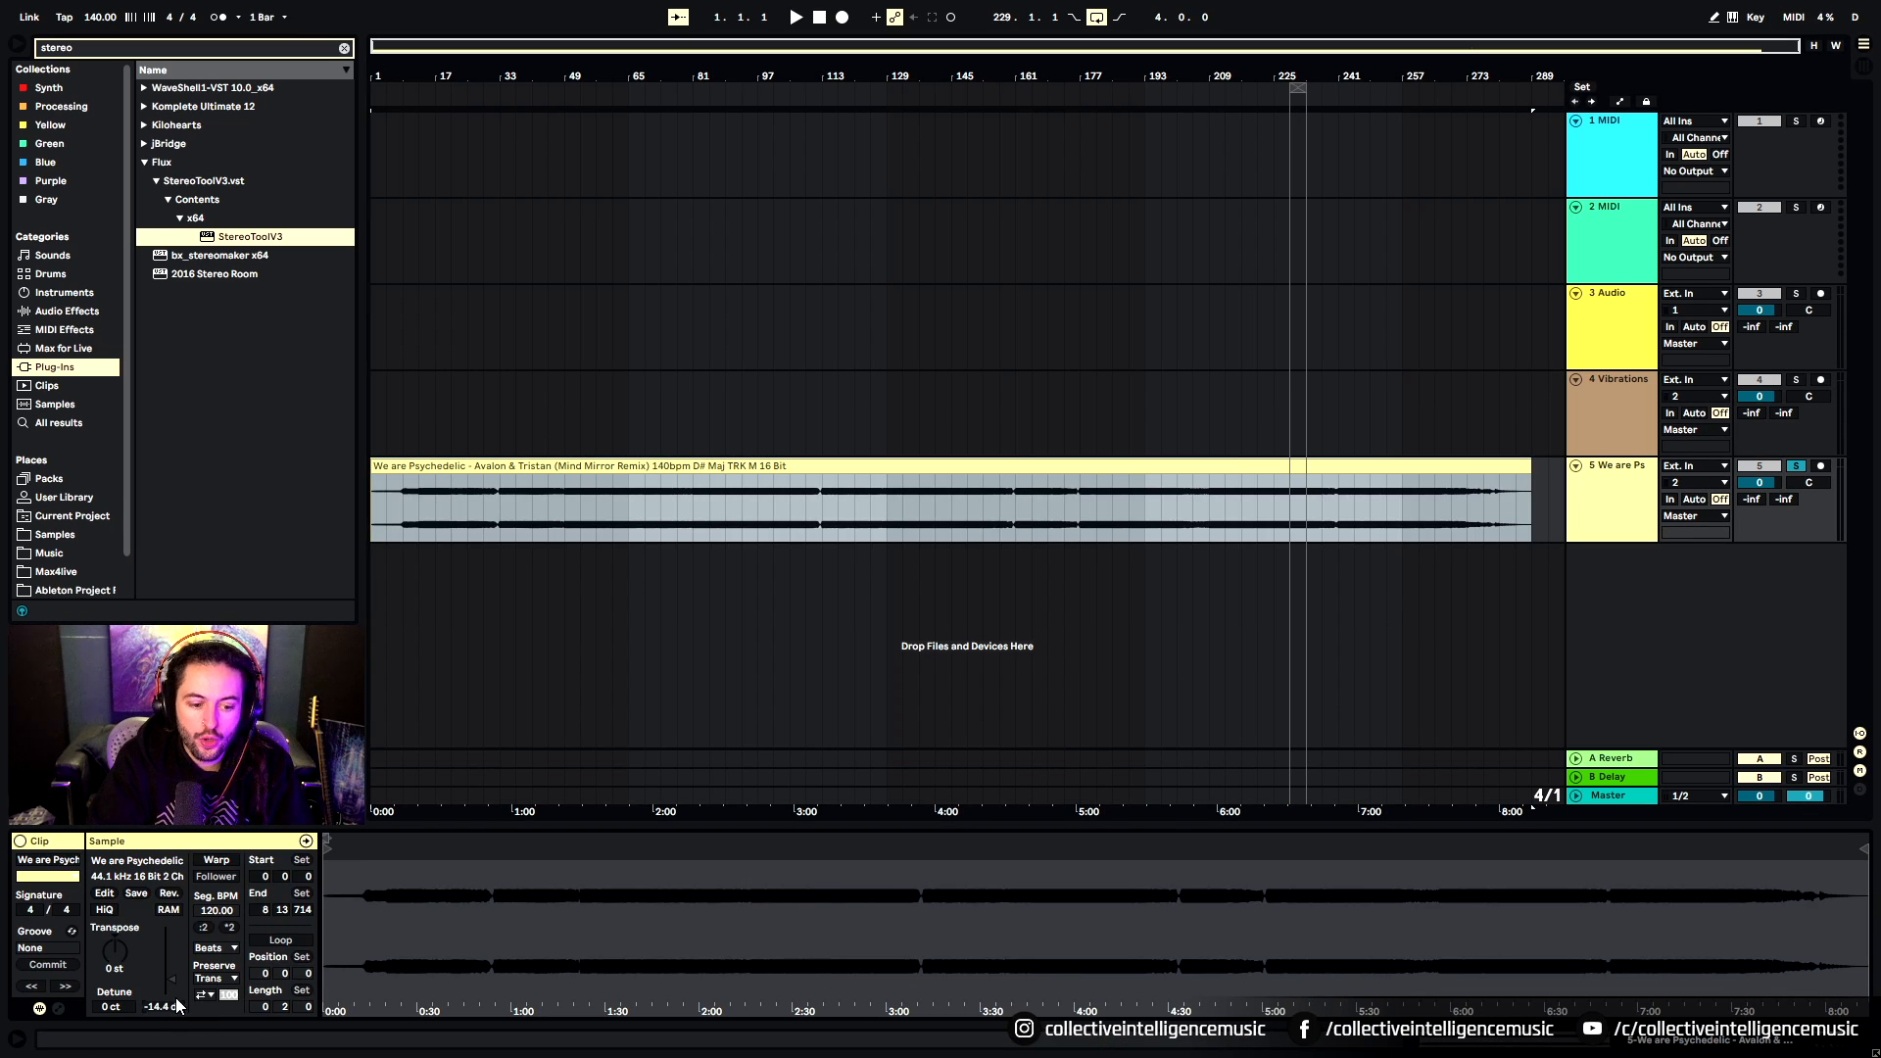
click(913, 227)
click(1225, 379)
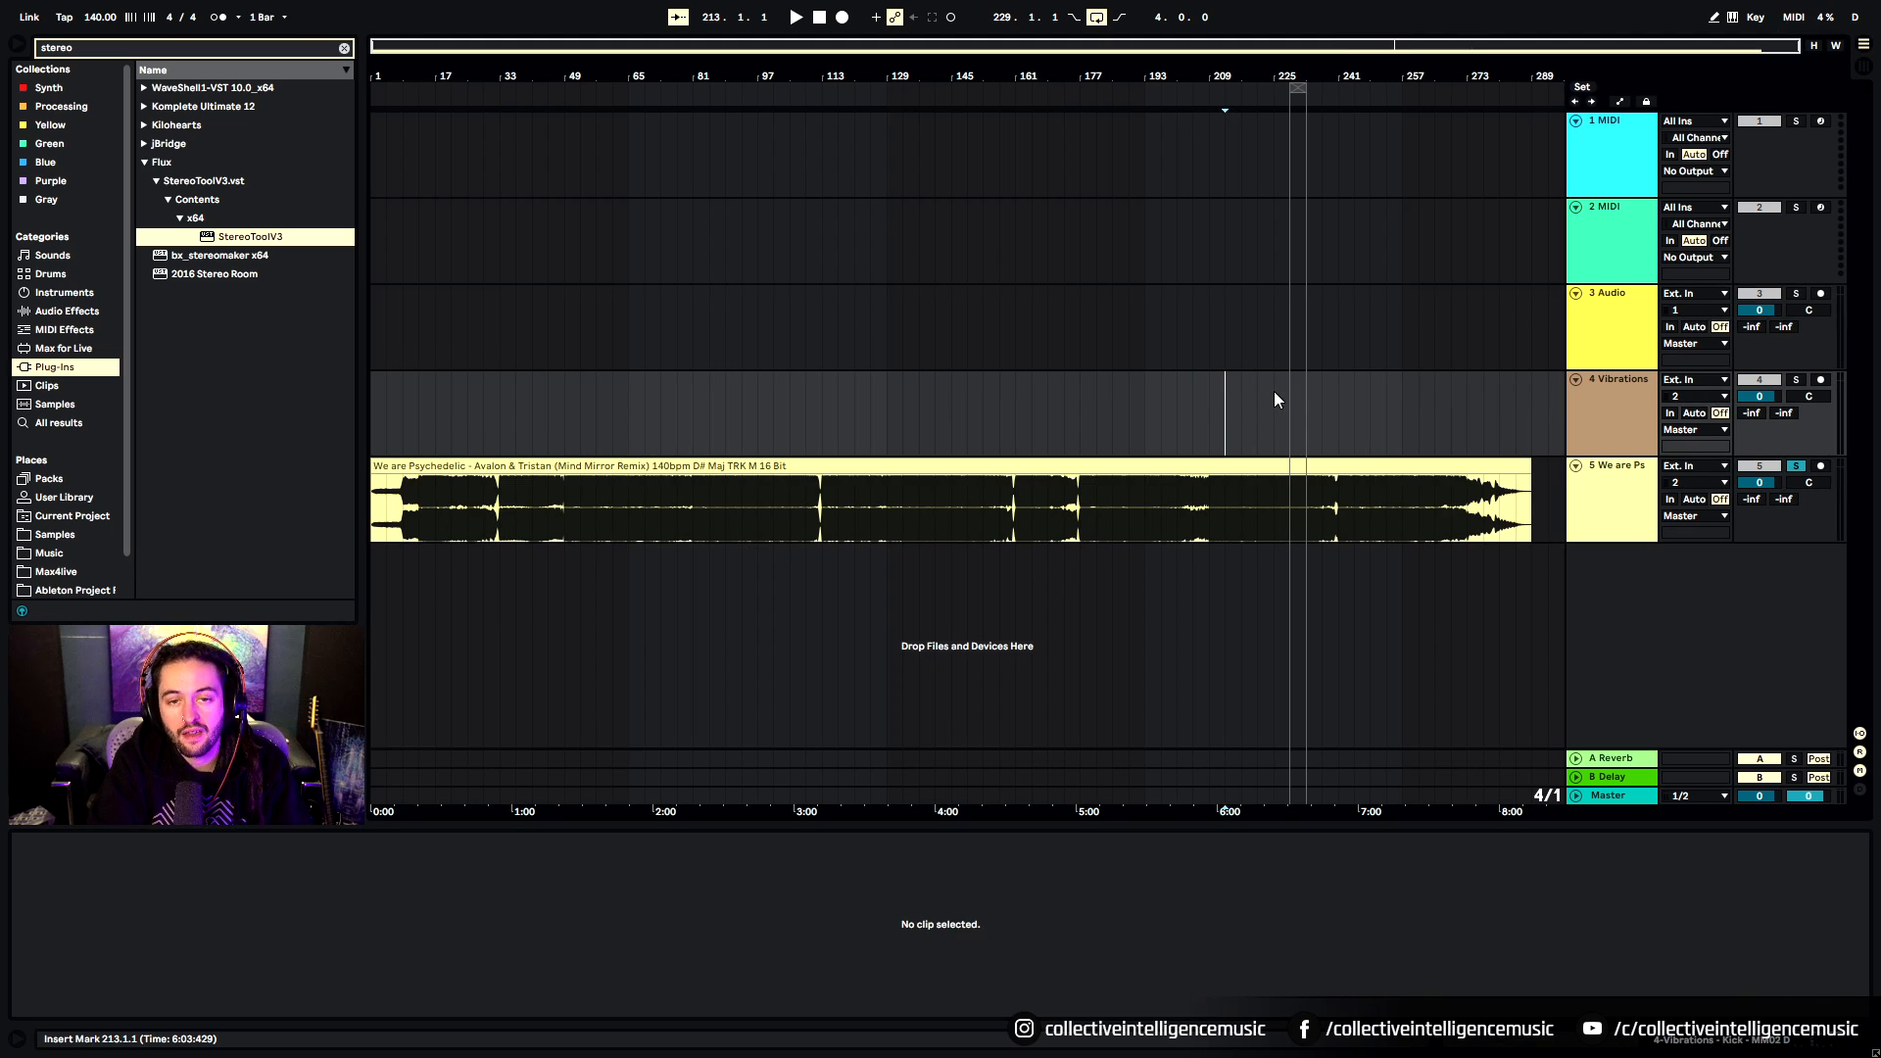
Move the kick clip on the Vibrations track and the four-bar loop region to start at bar 33
click(1274, 391)
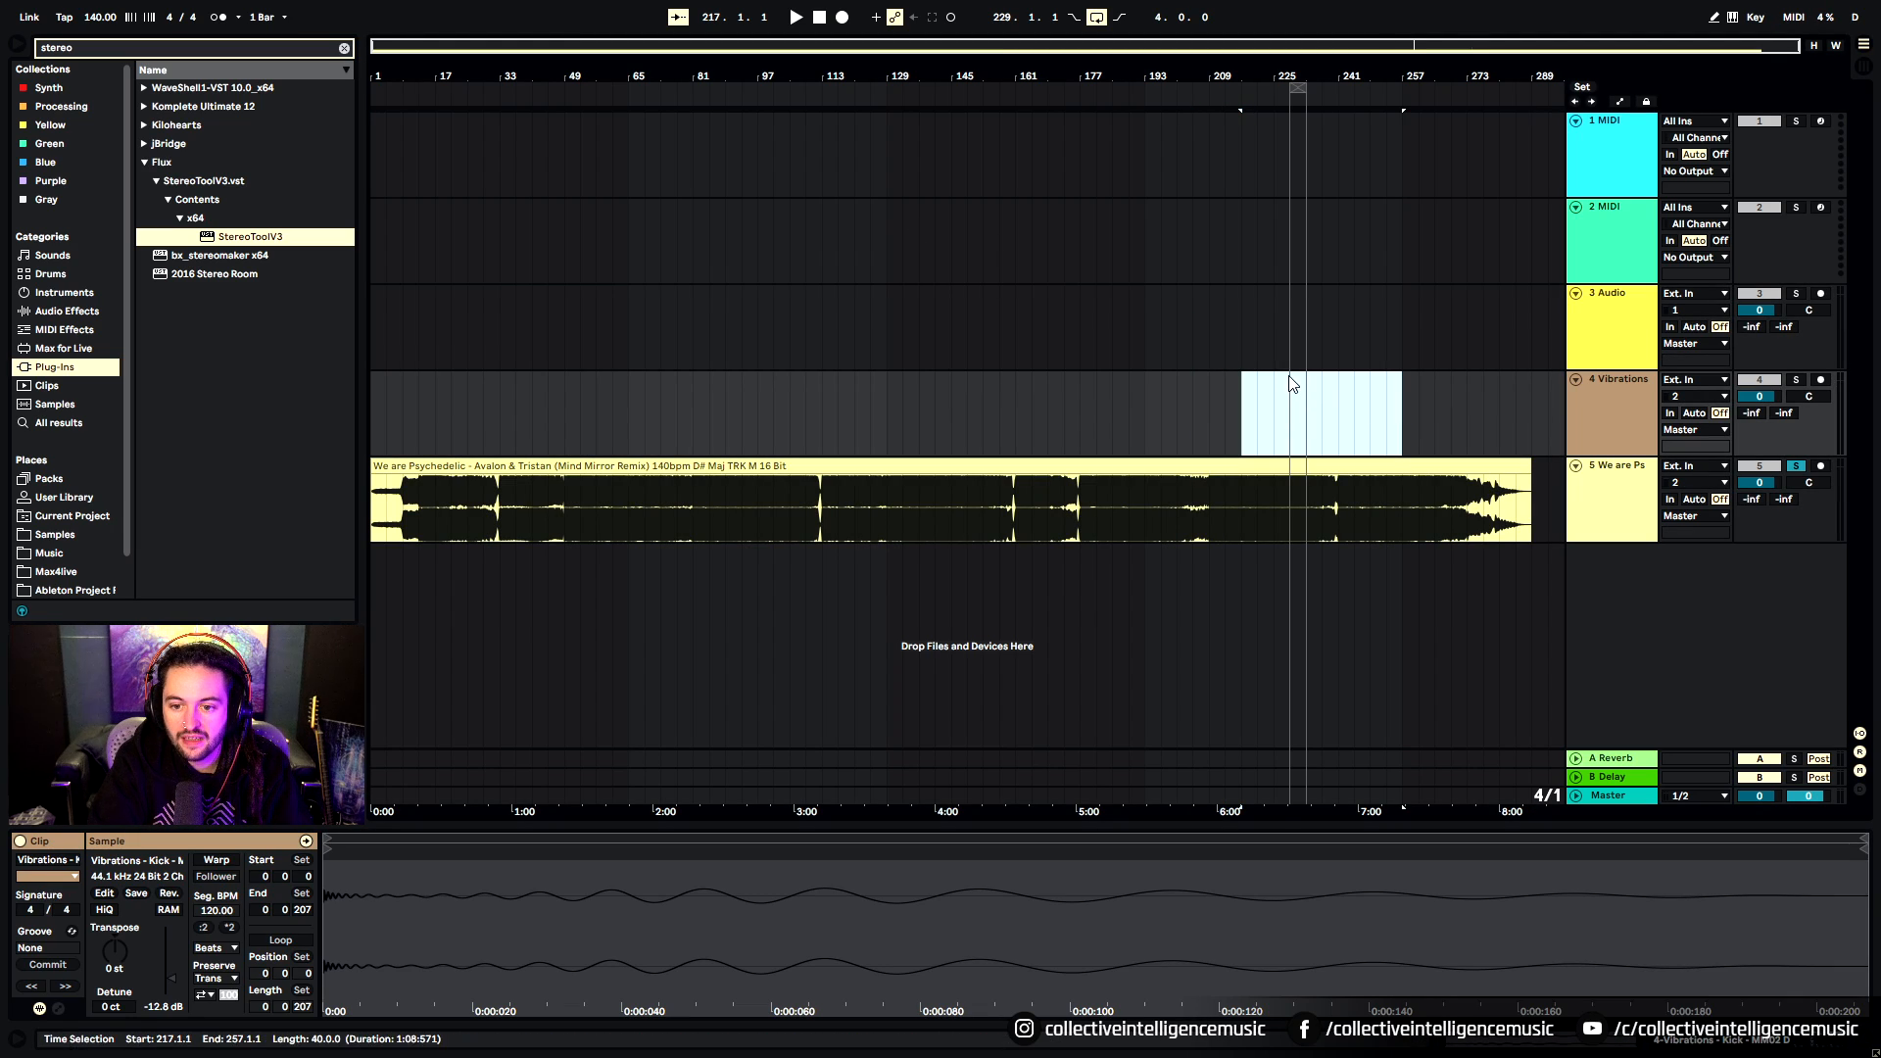
click(1291, 384)
click(558, 434)
click(507, 427)
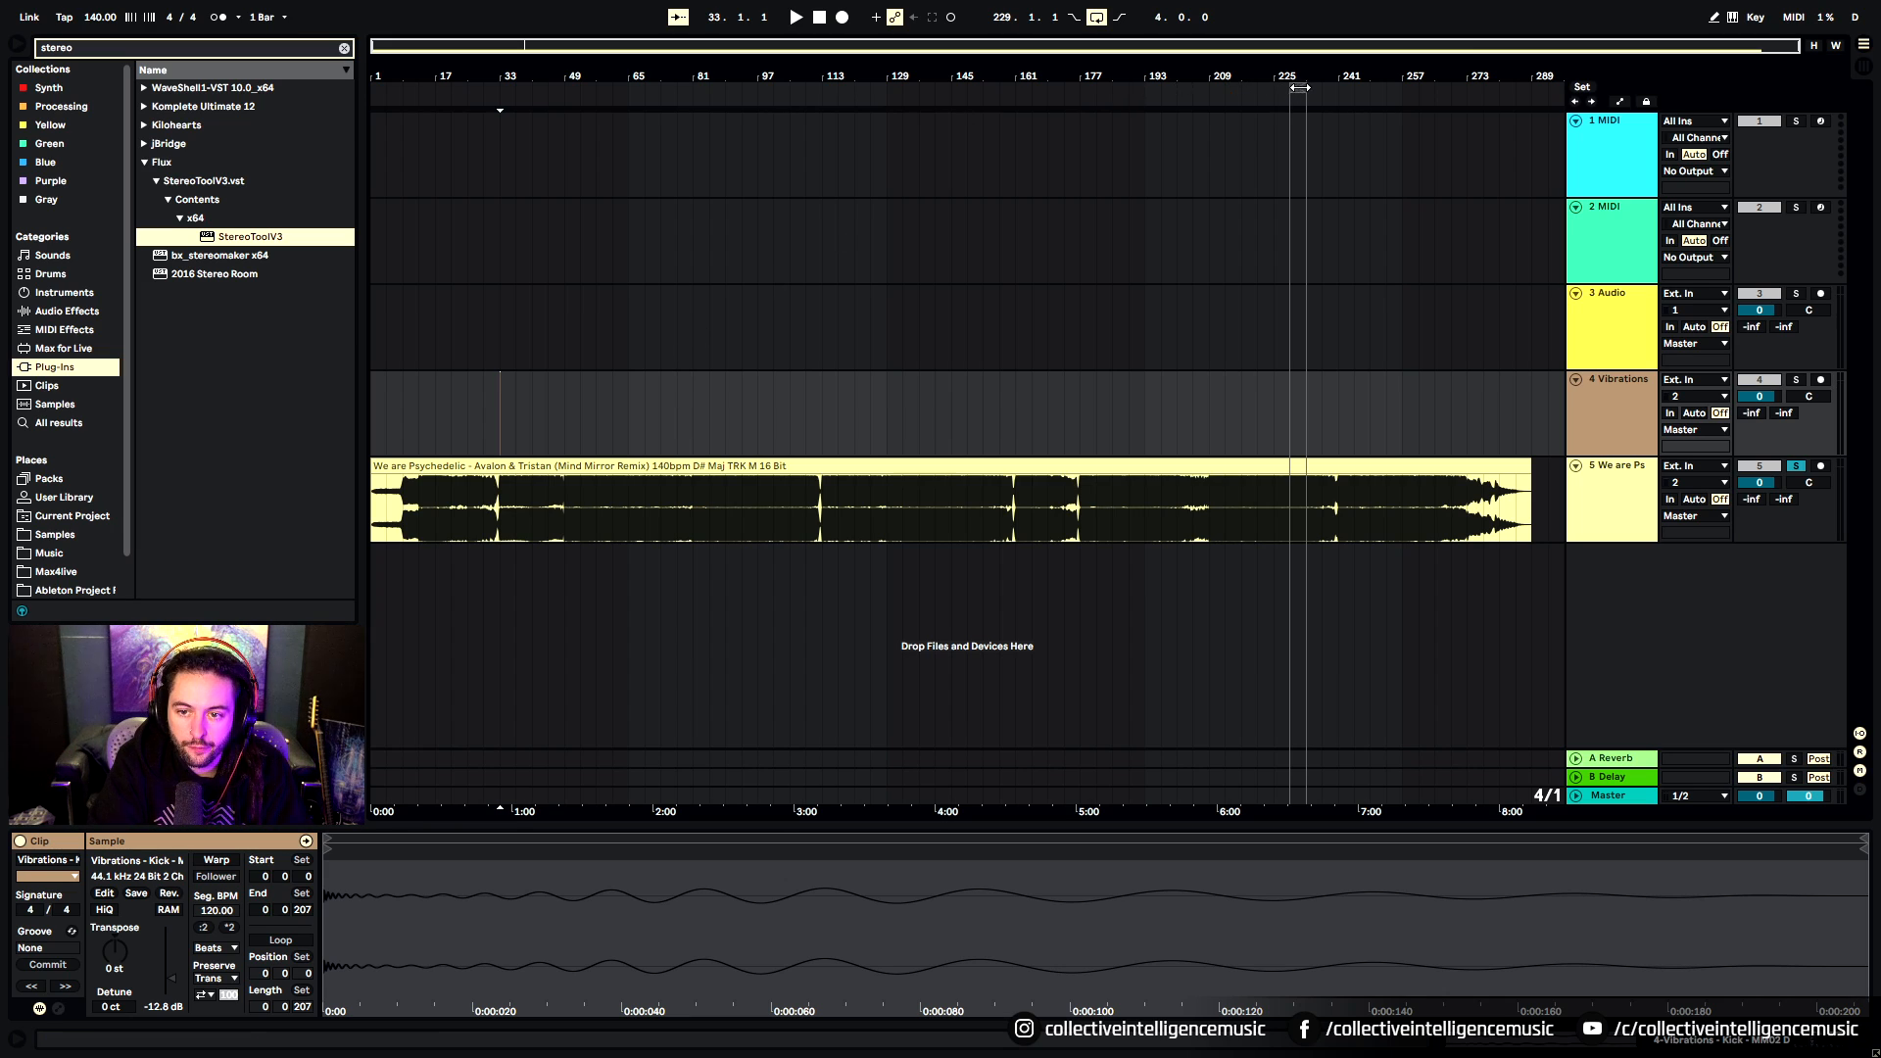
drag(1299, 87, 507, 265)
click(609, 423)
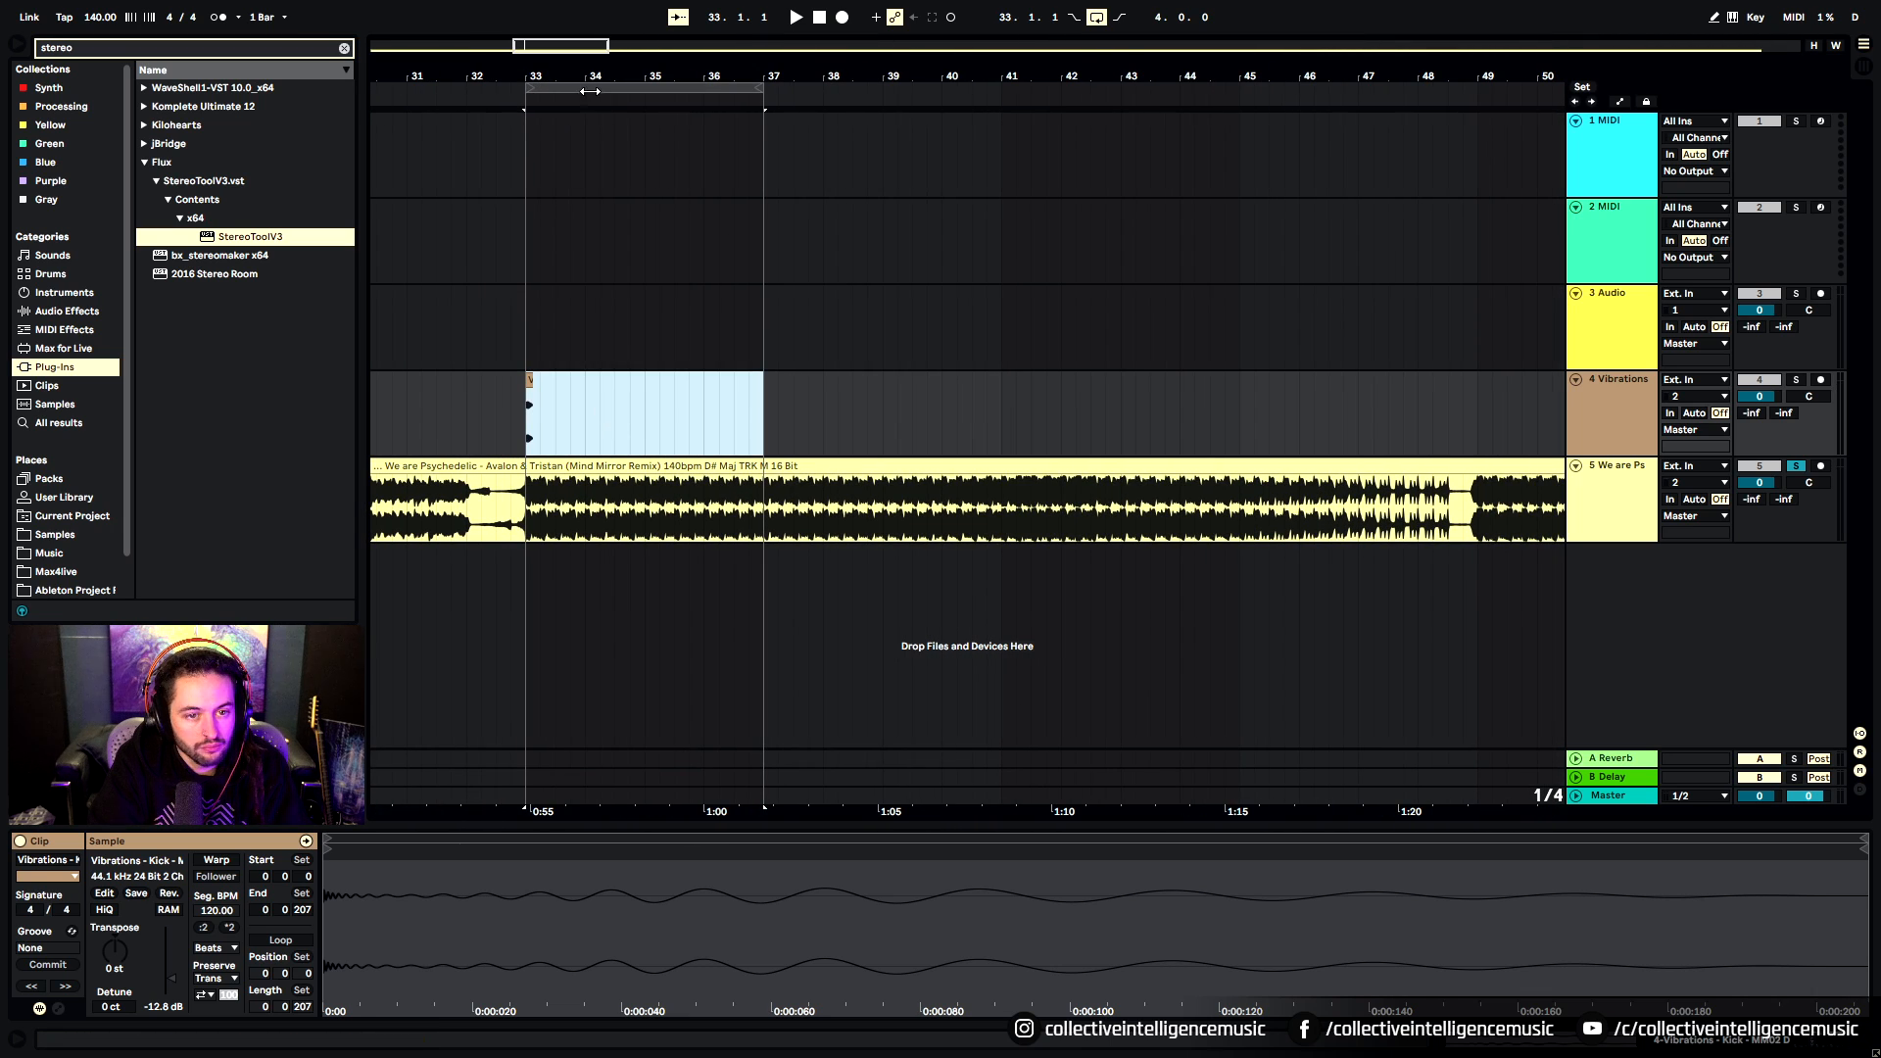
drag(553, 78, 553, 176)
click(680, 407)
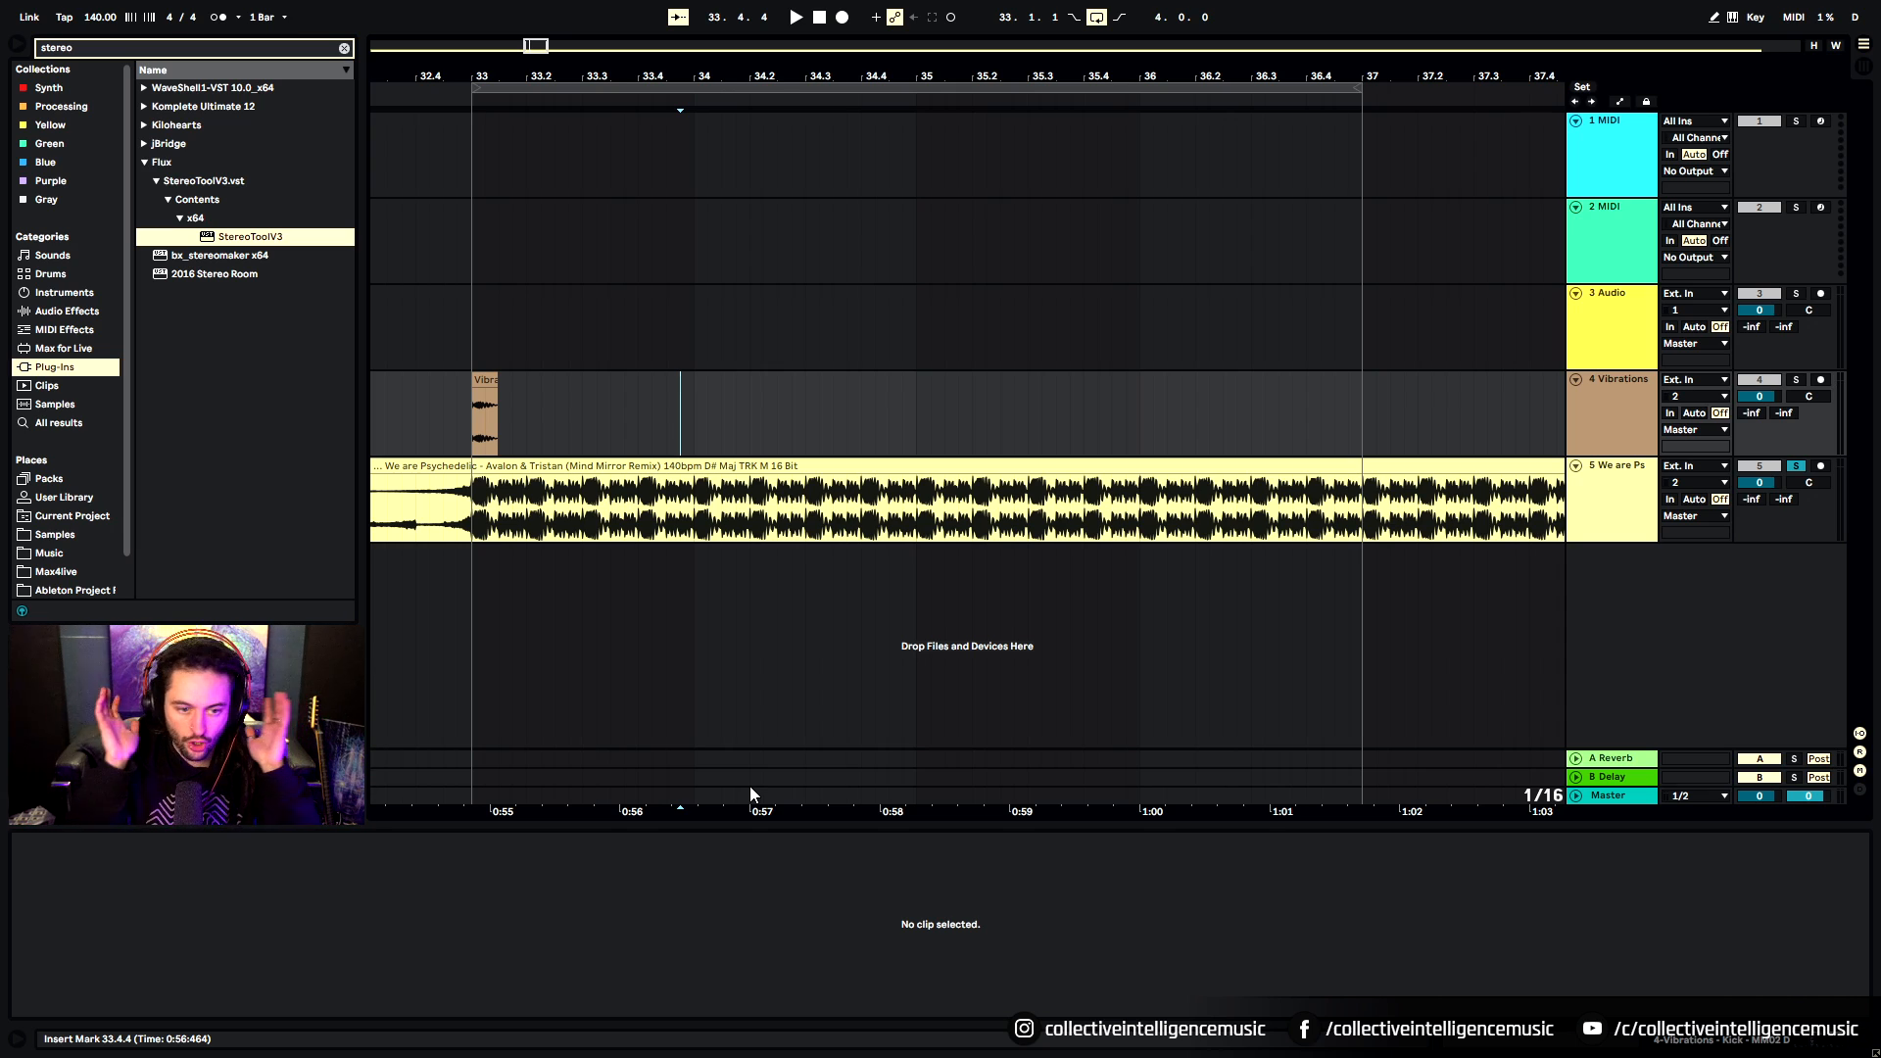
click(691, 424)
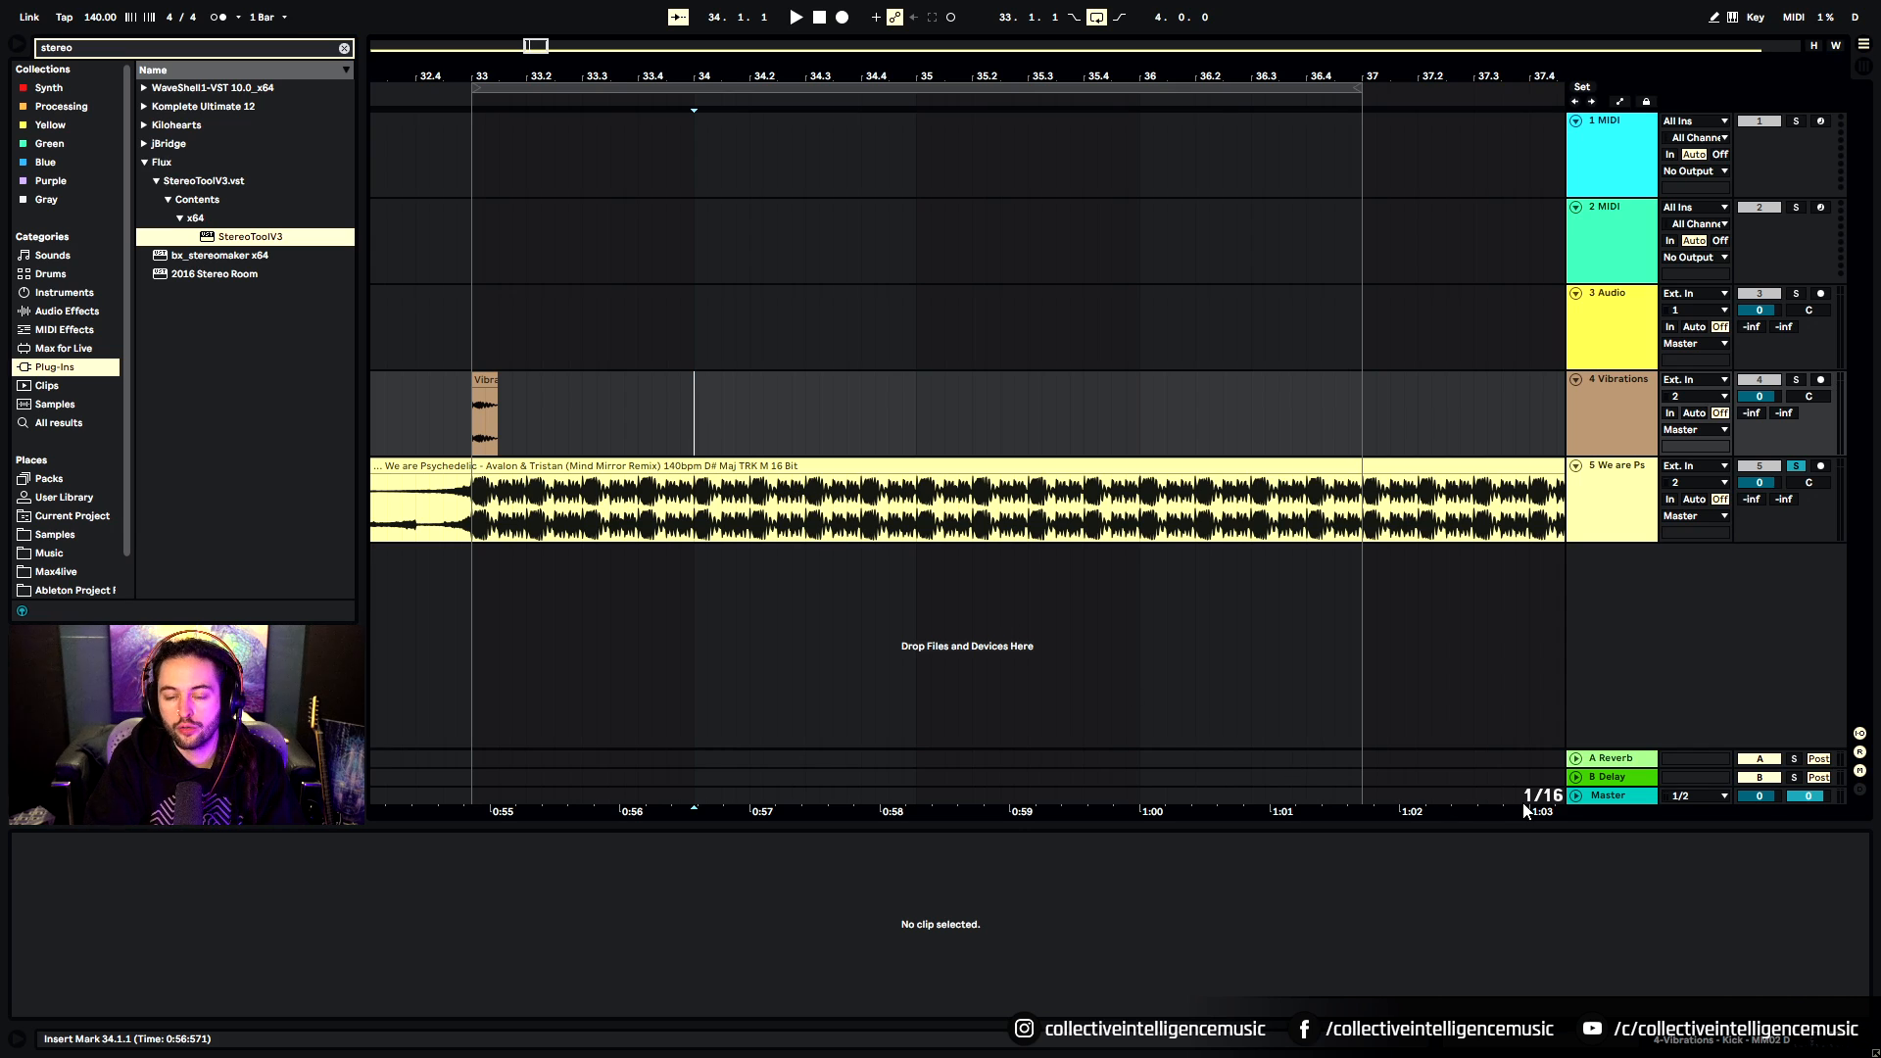
Play the soloed reference track from 32.4.1 through the drop at bar 33, then stop playback
click(1597, 799)
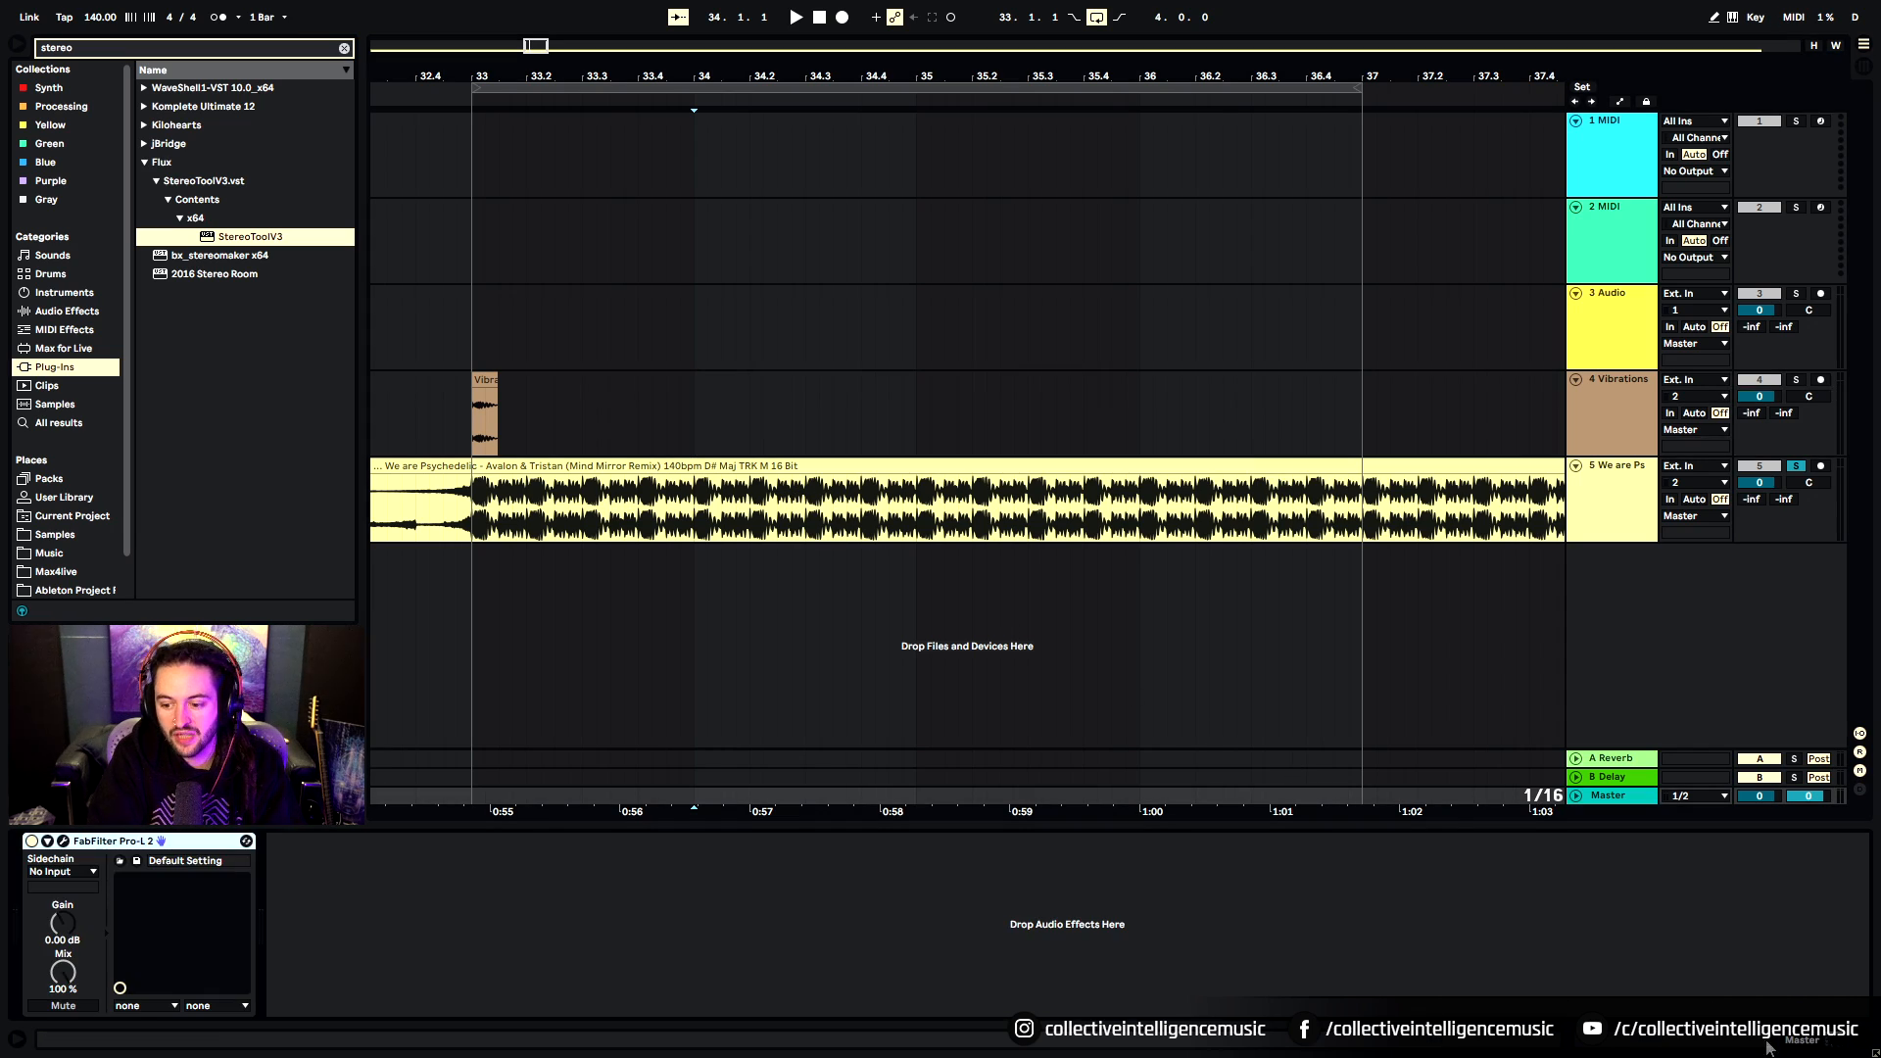
click(476, 498)
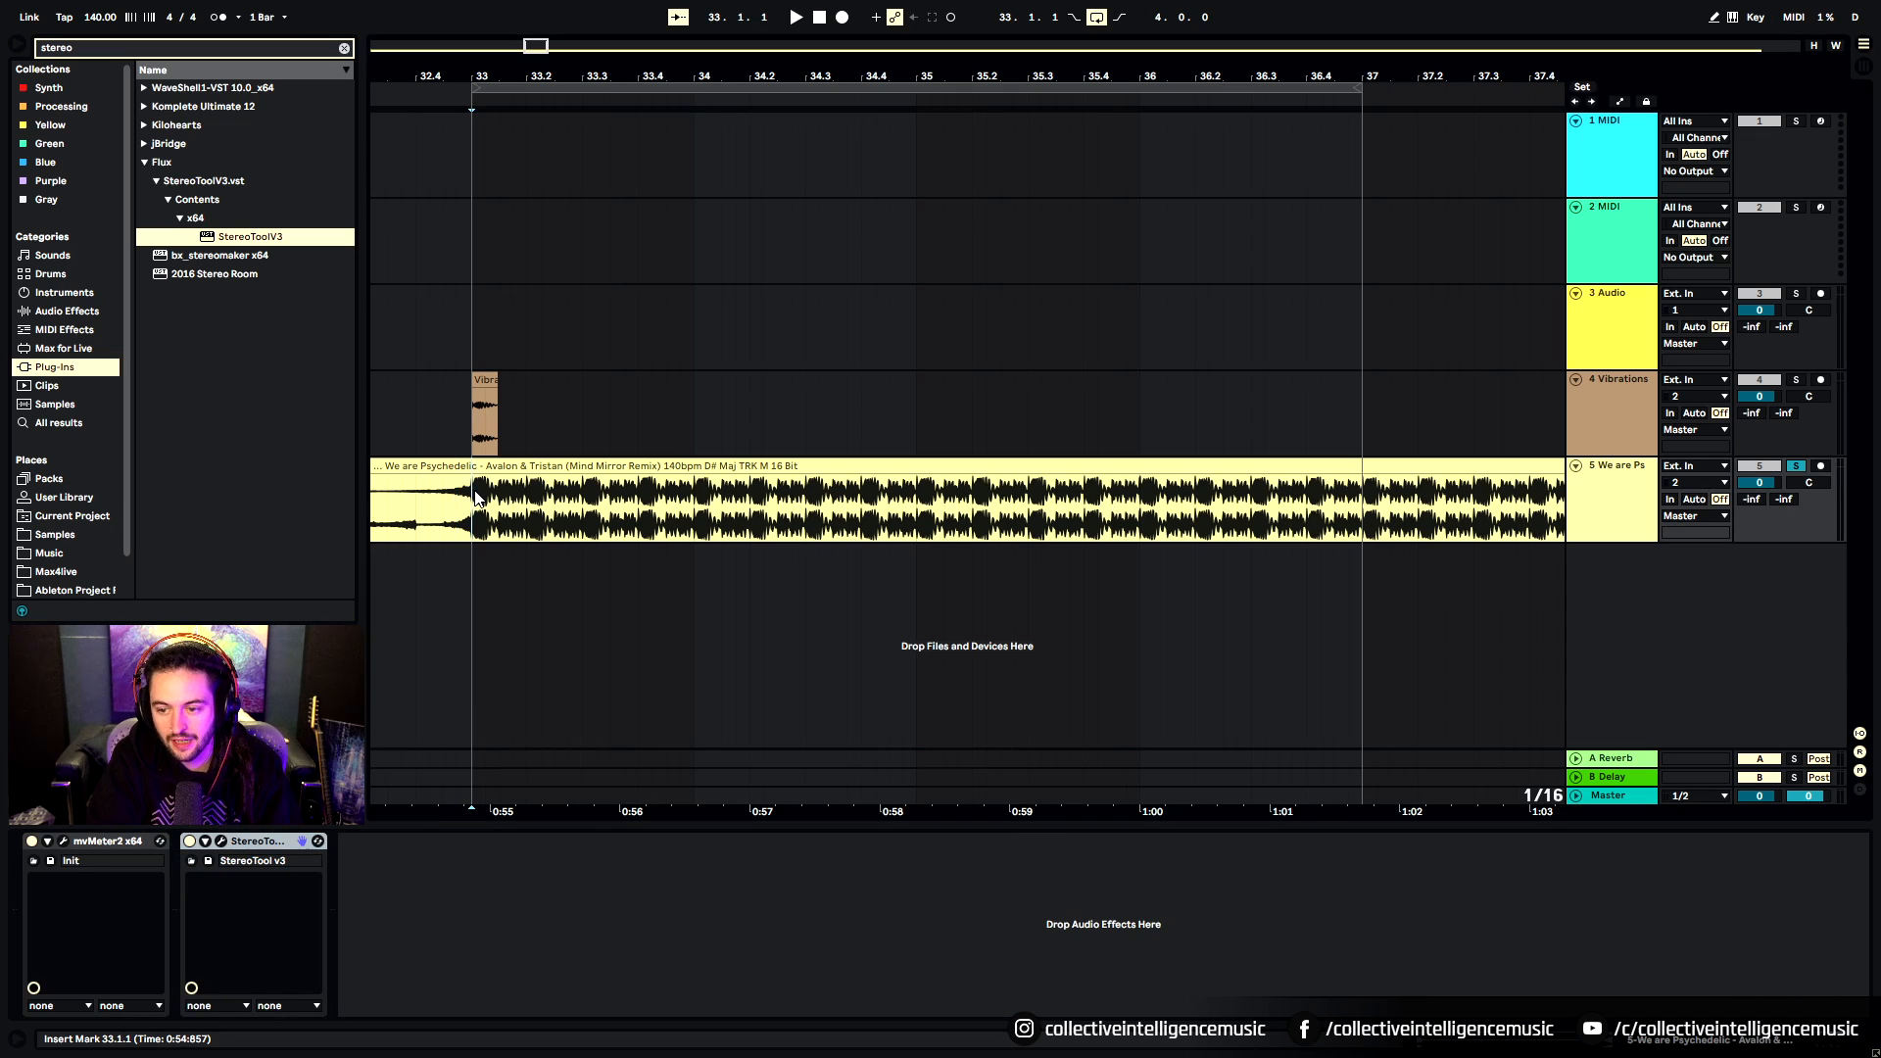
click(542, 467)
click(444, 519)
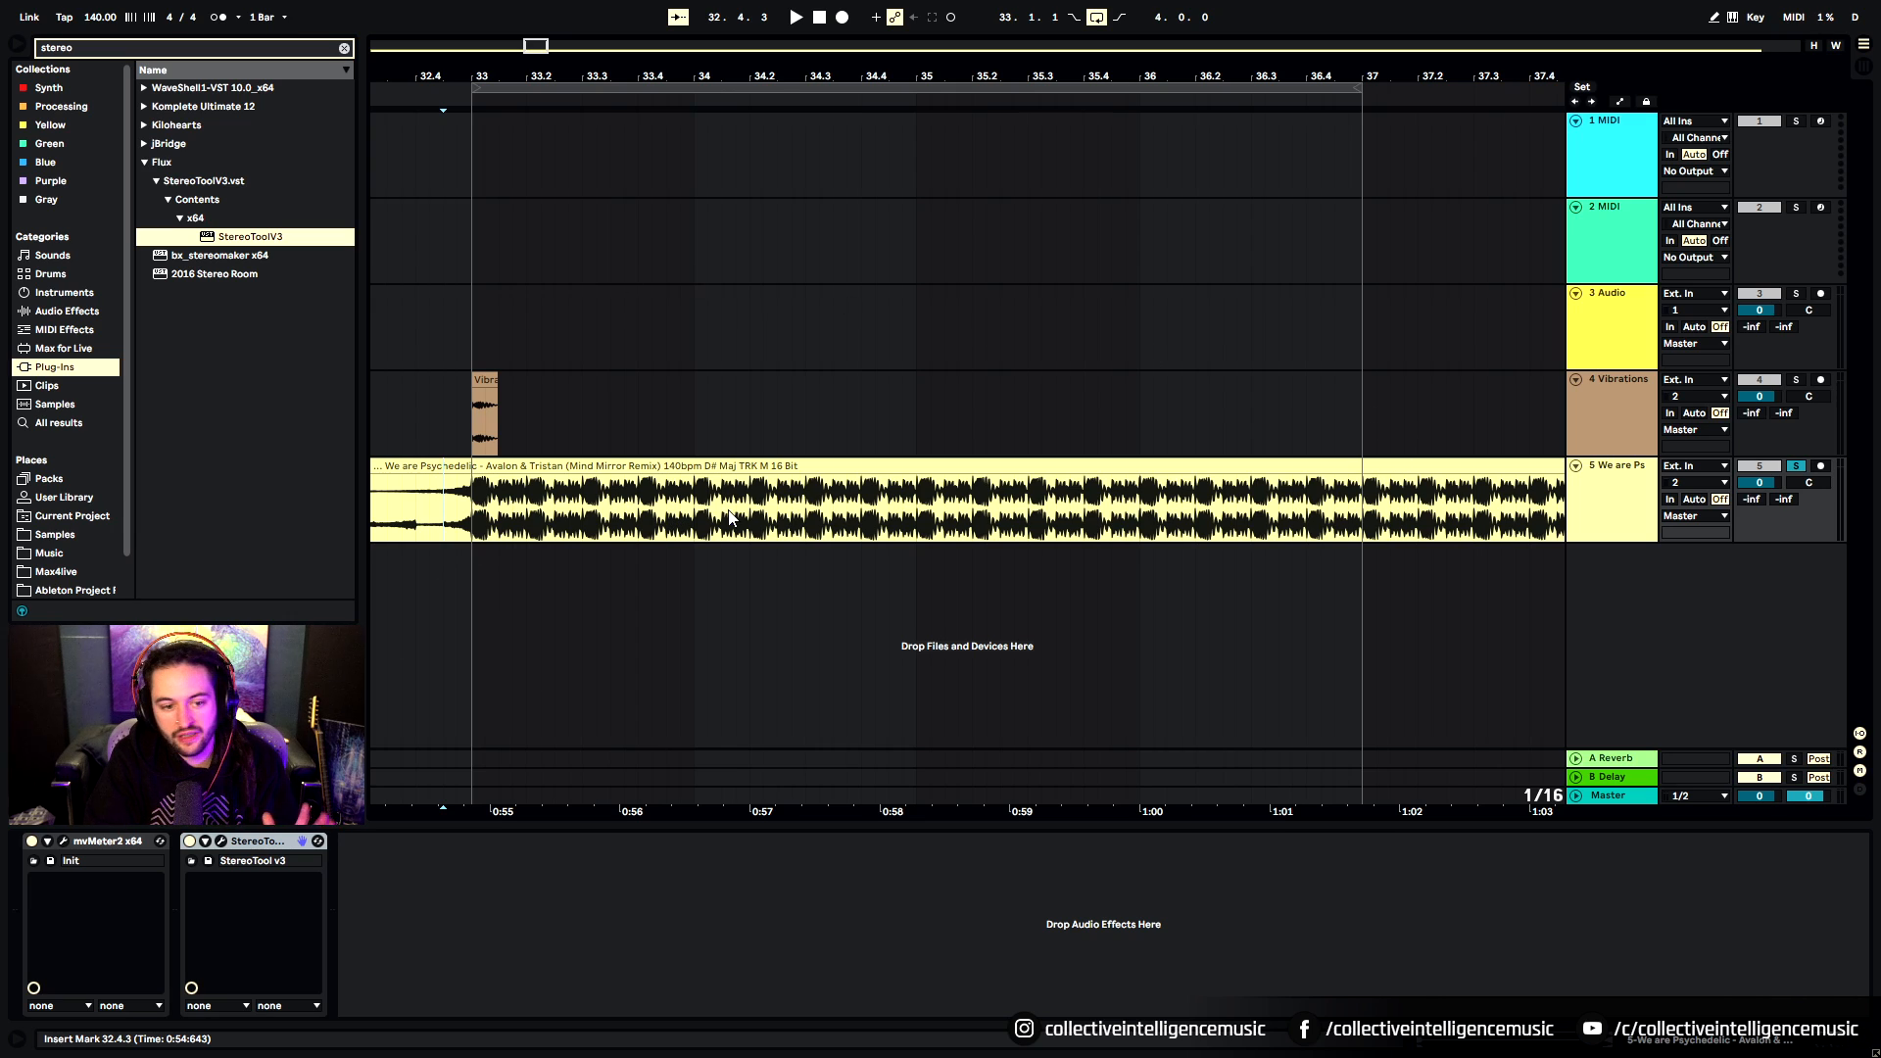
click(417, 523)
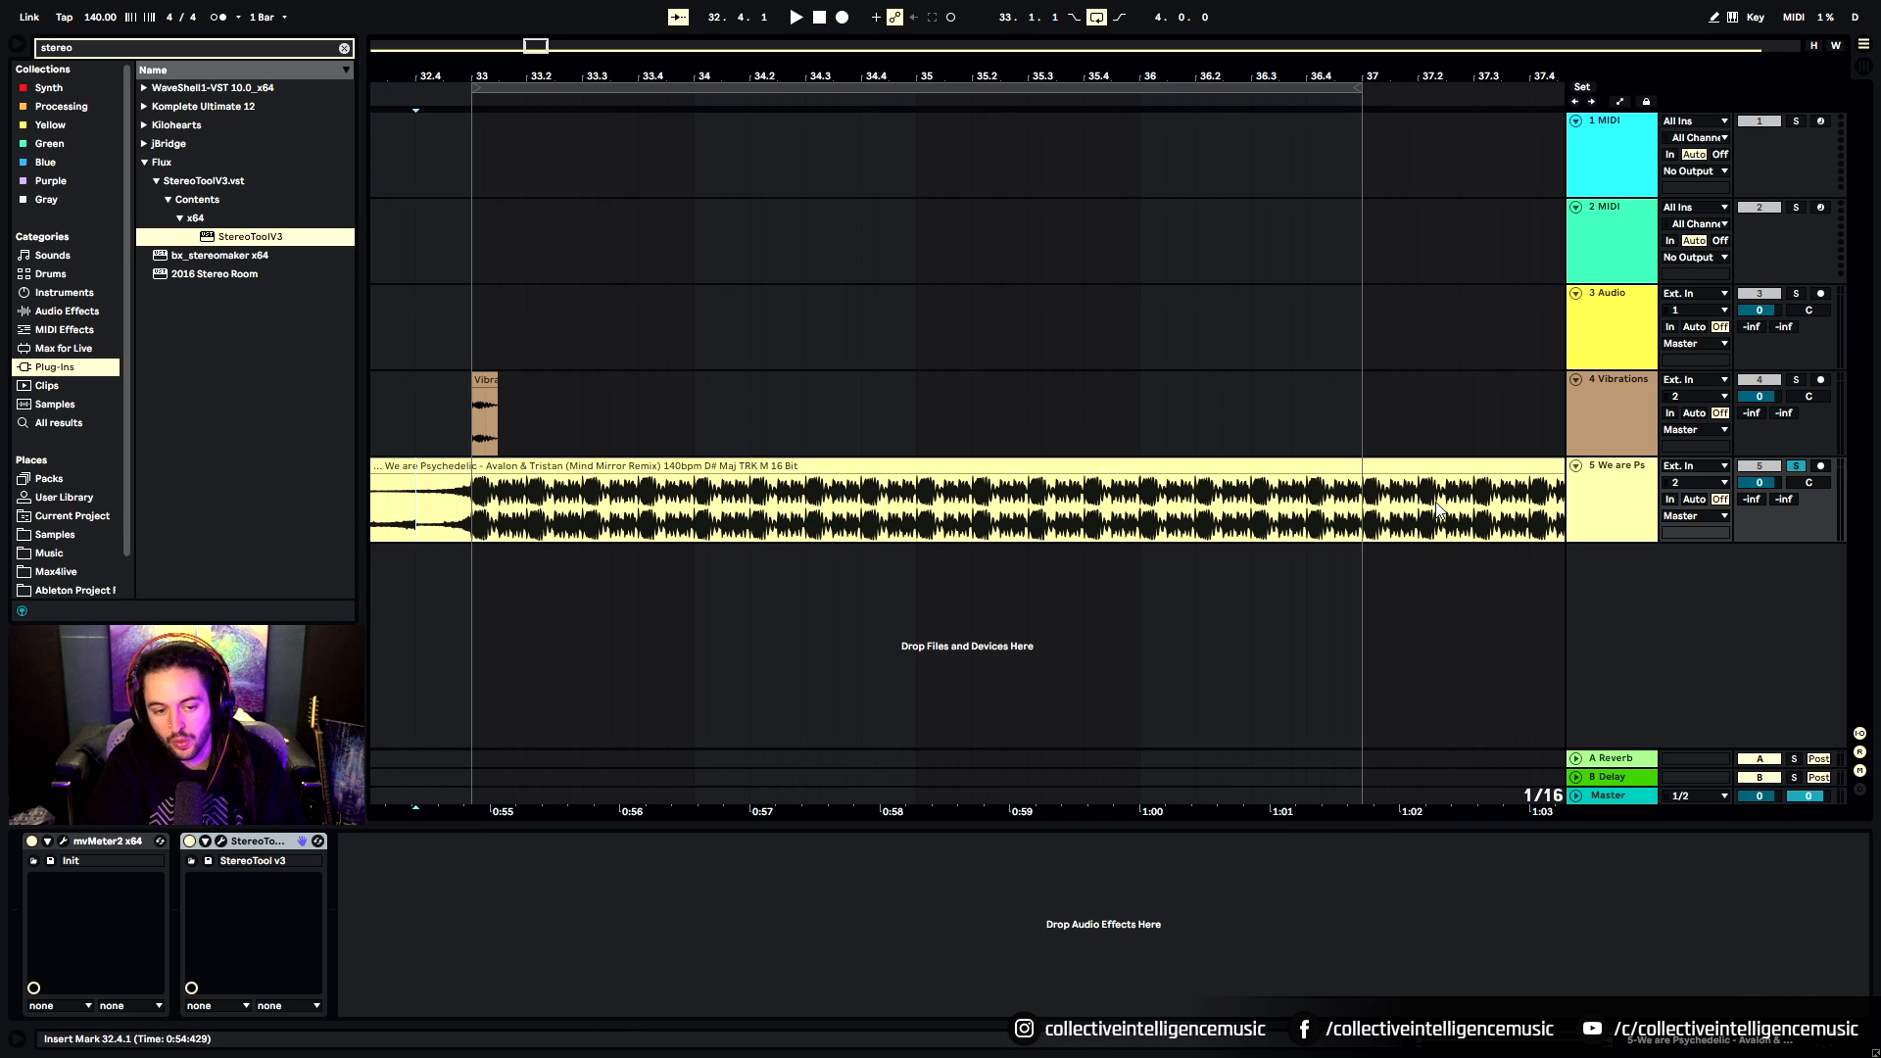
key(space)
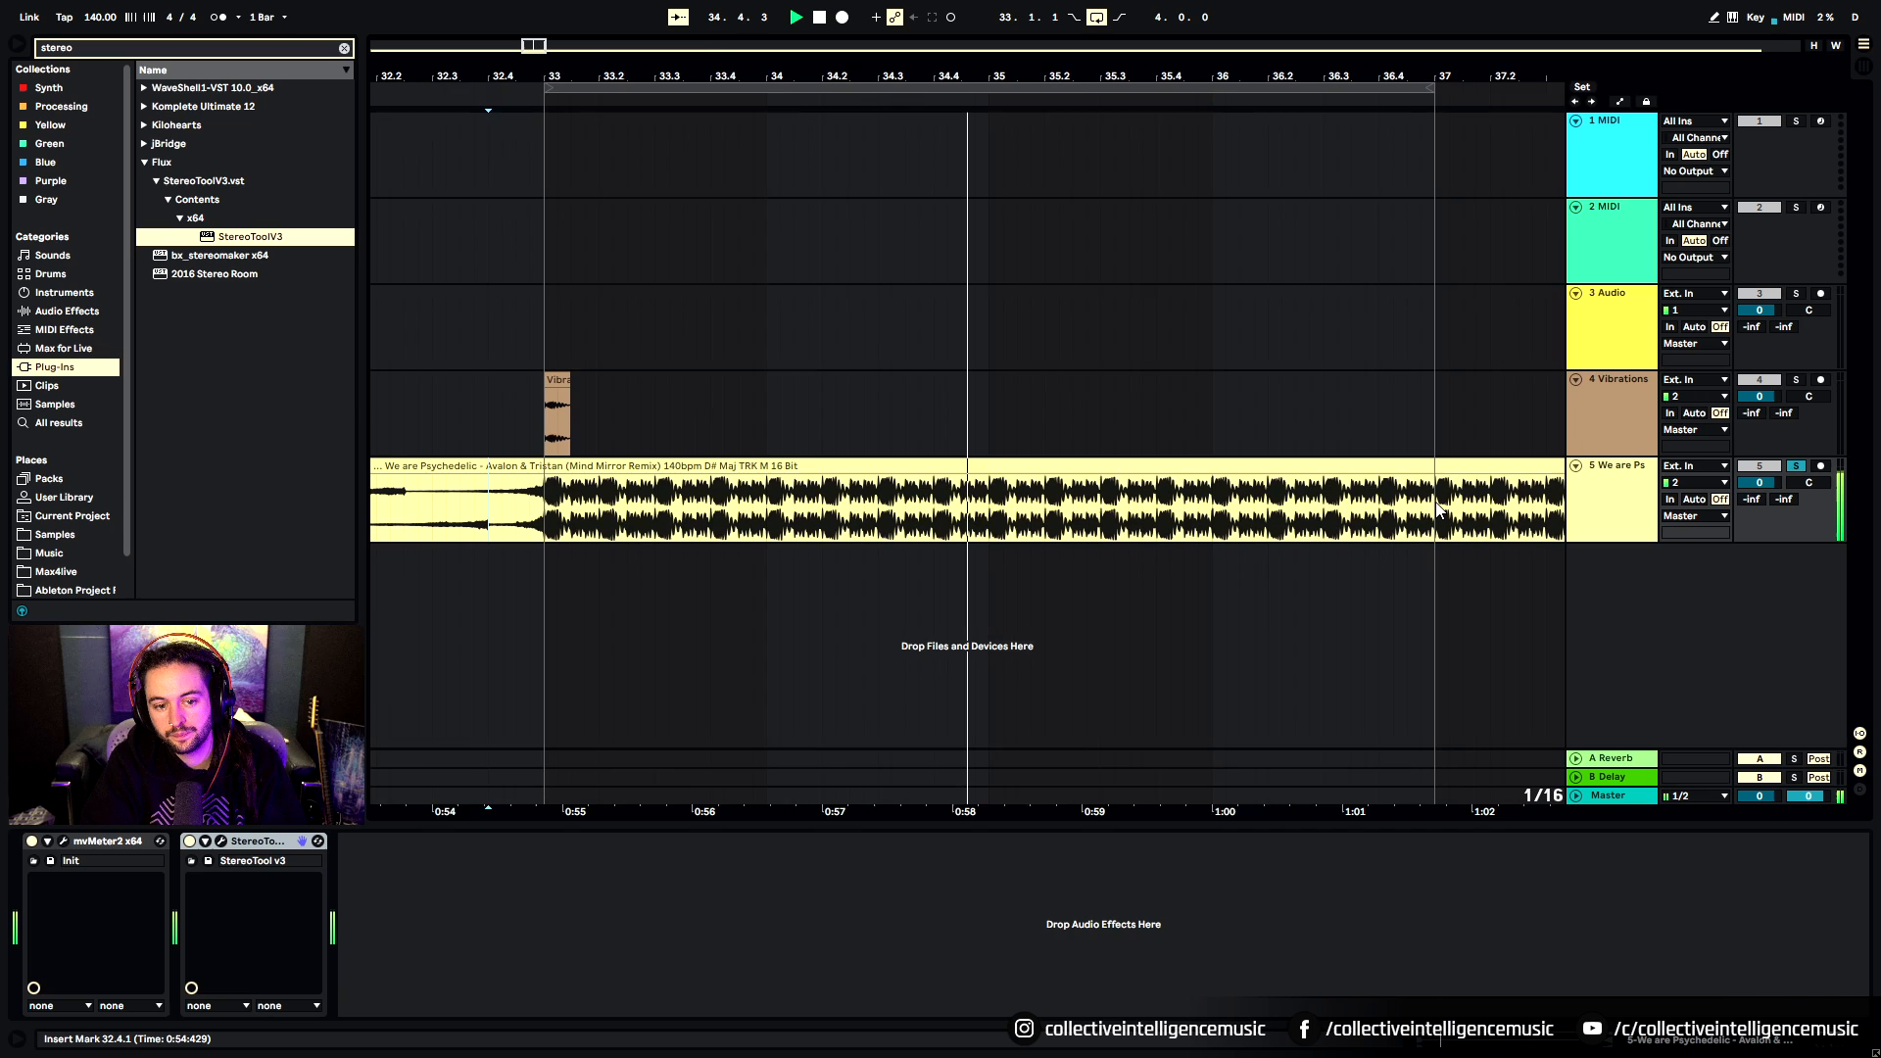
key(space)
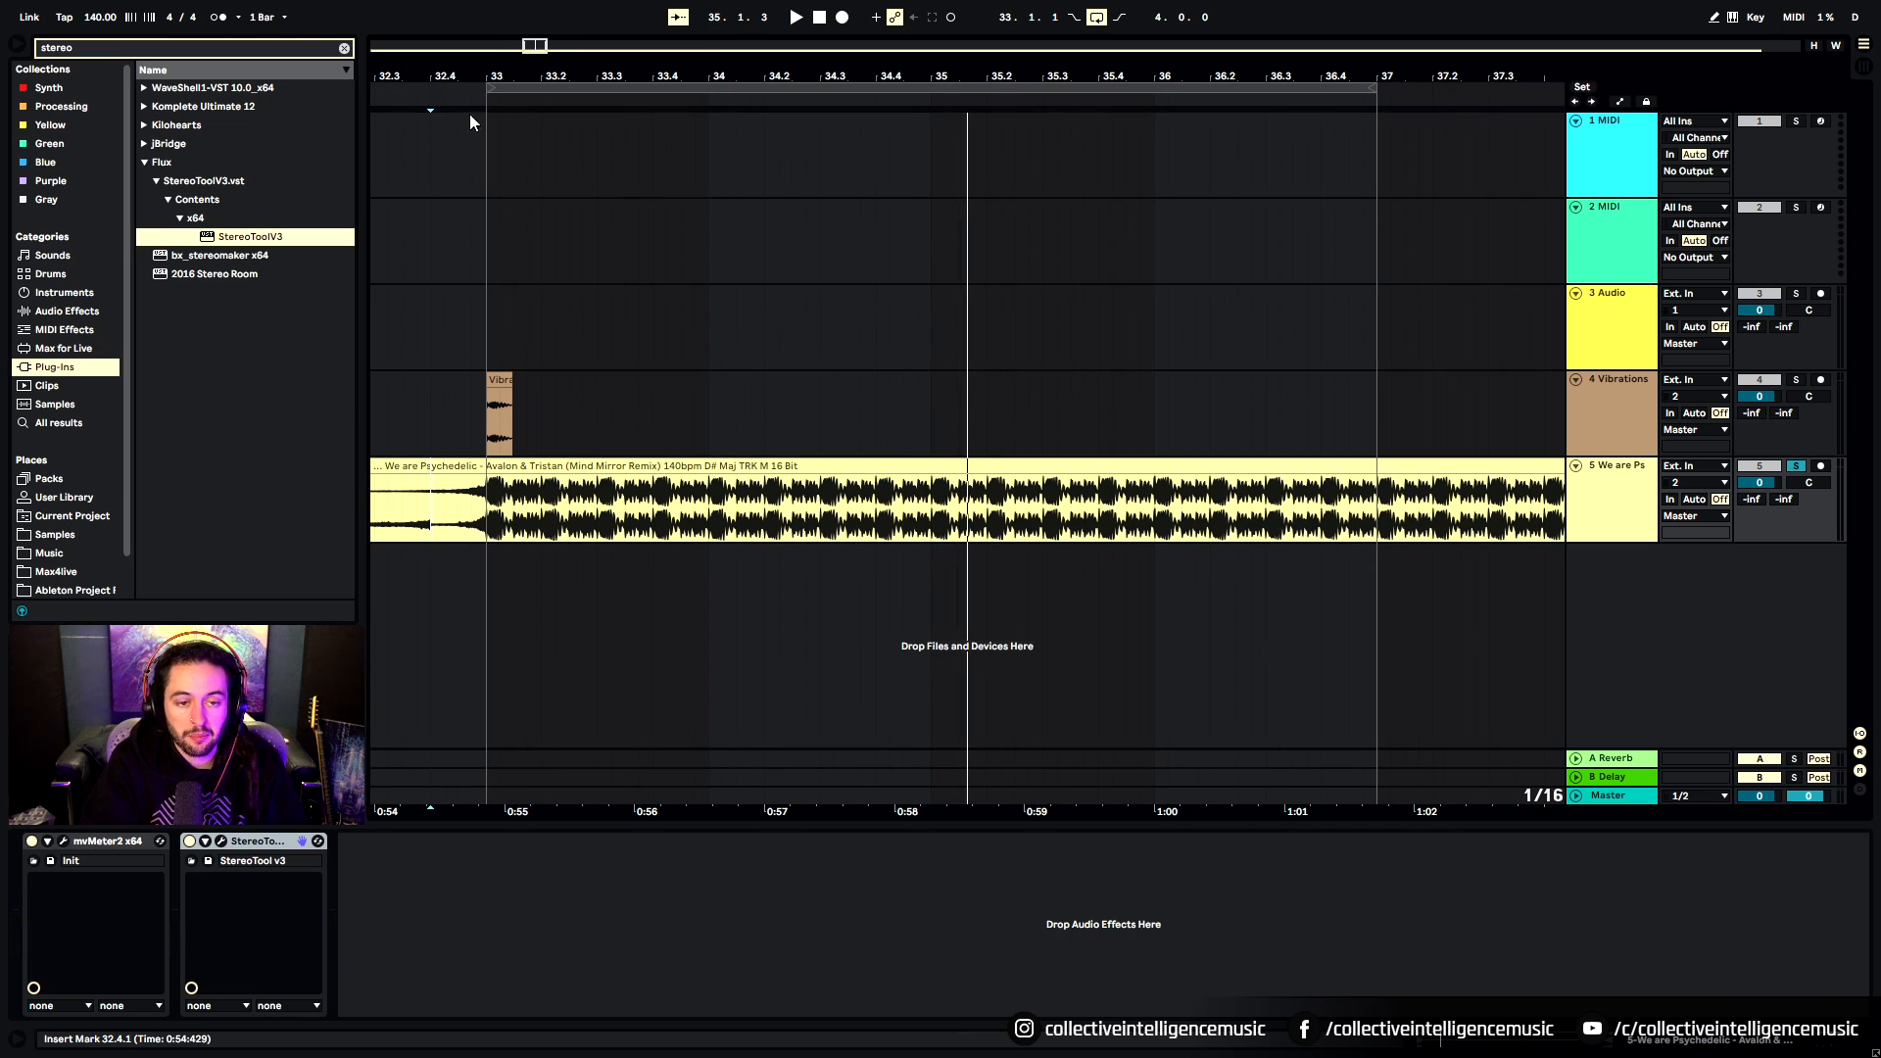
Solo the Vibrations track instead of the reference track and play its kick clip from 33.1.1
drag(497, 81, 713, 86)
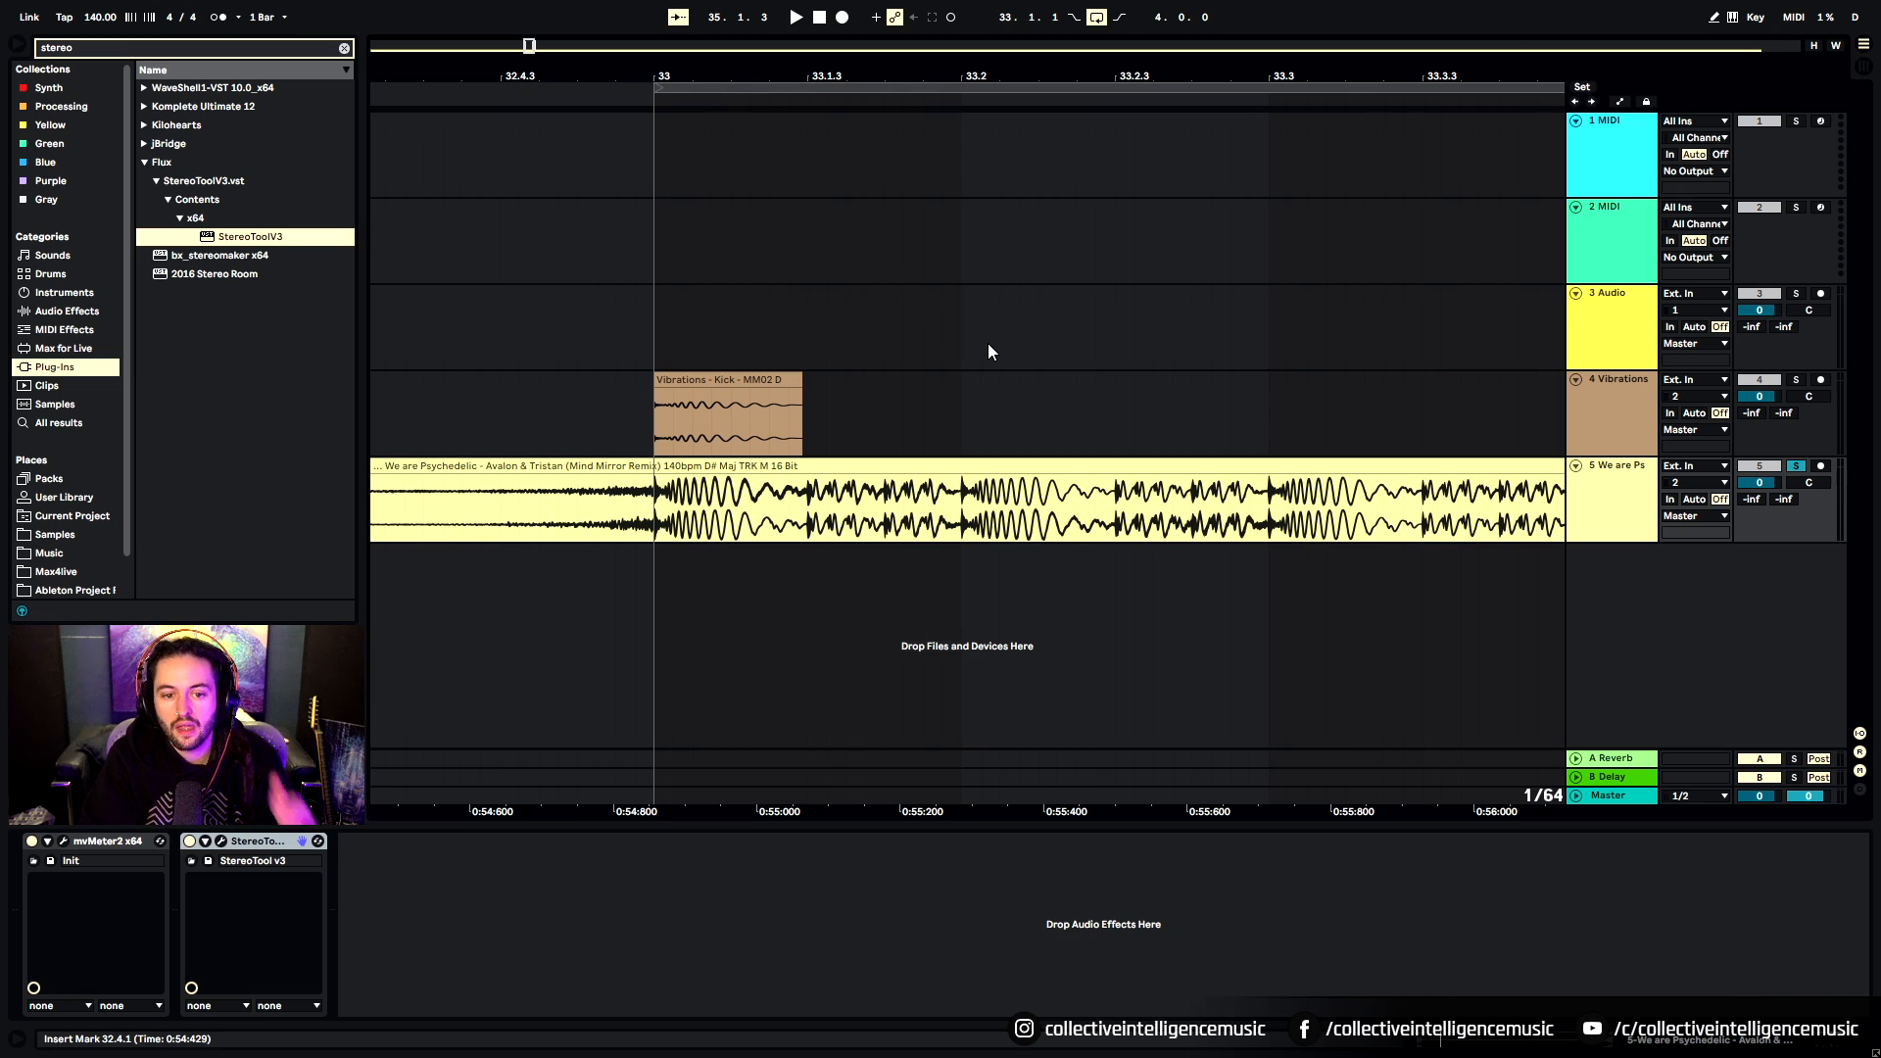
click(799, 385)
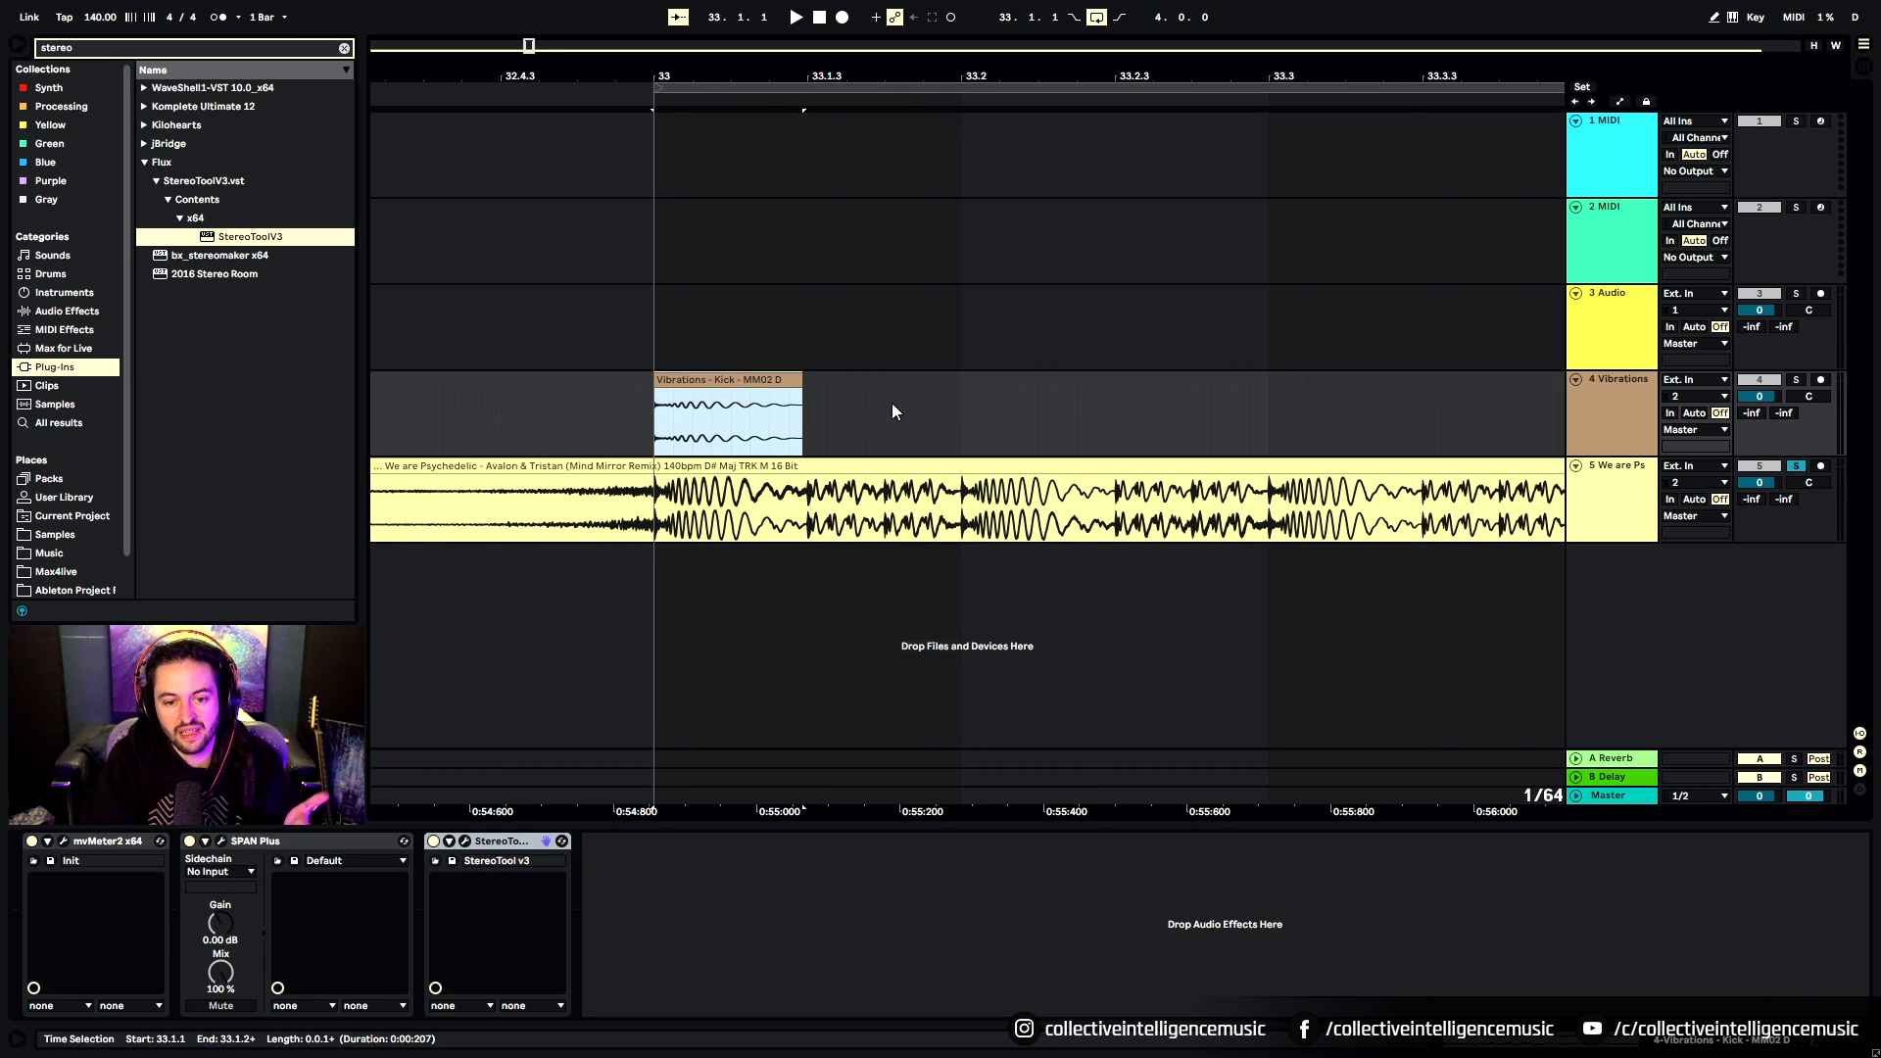
click(1796, 467)
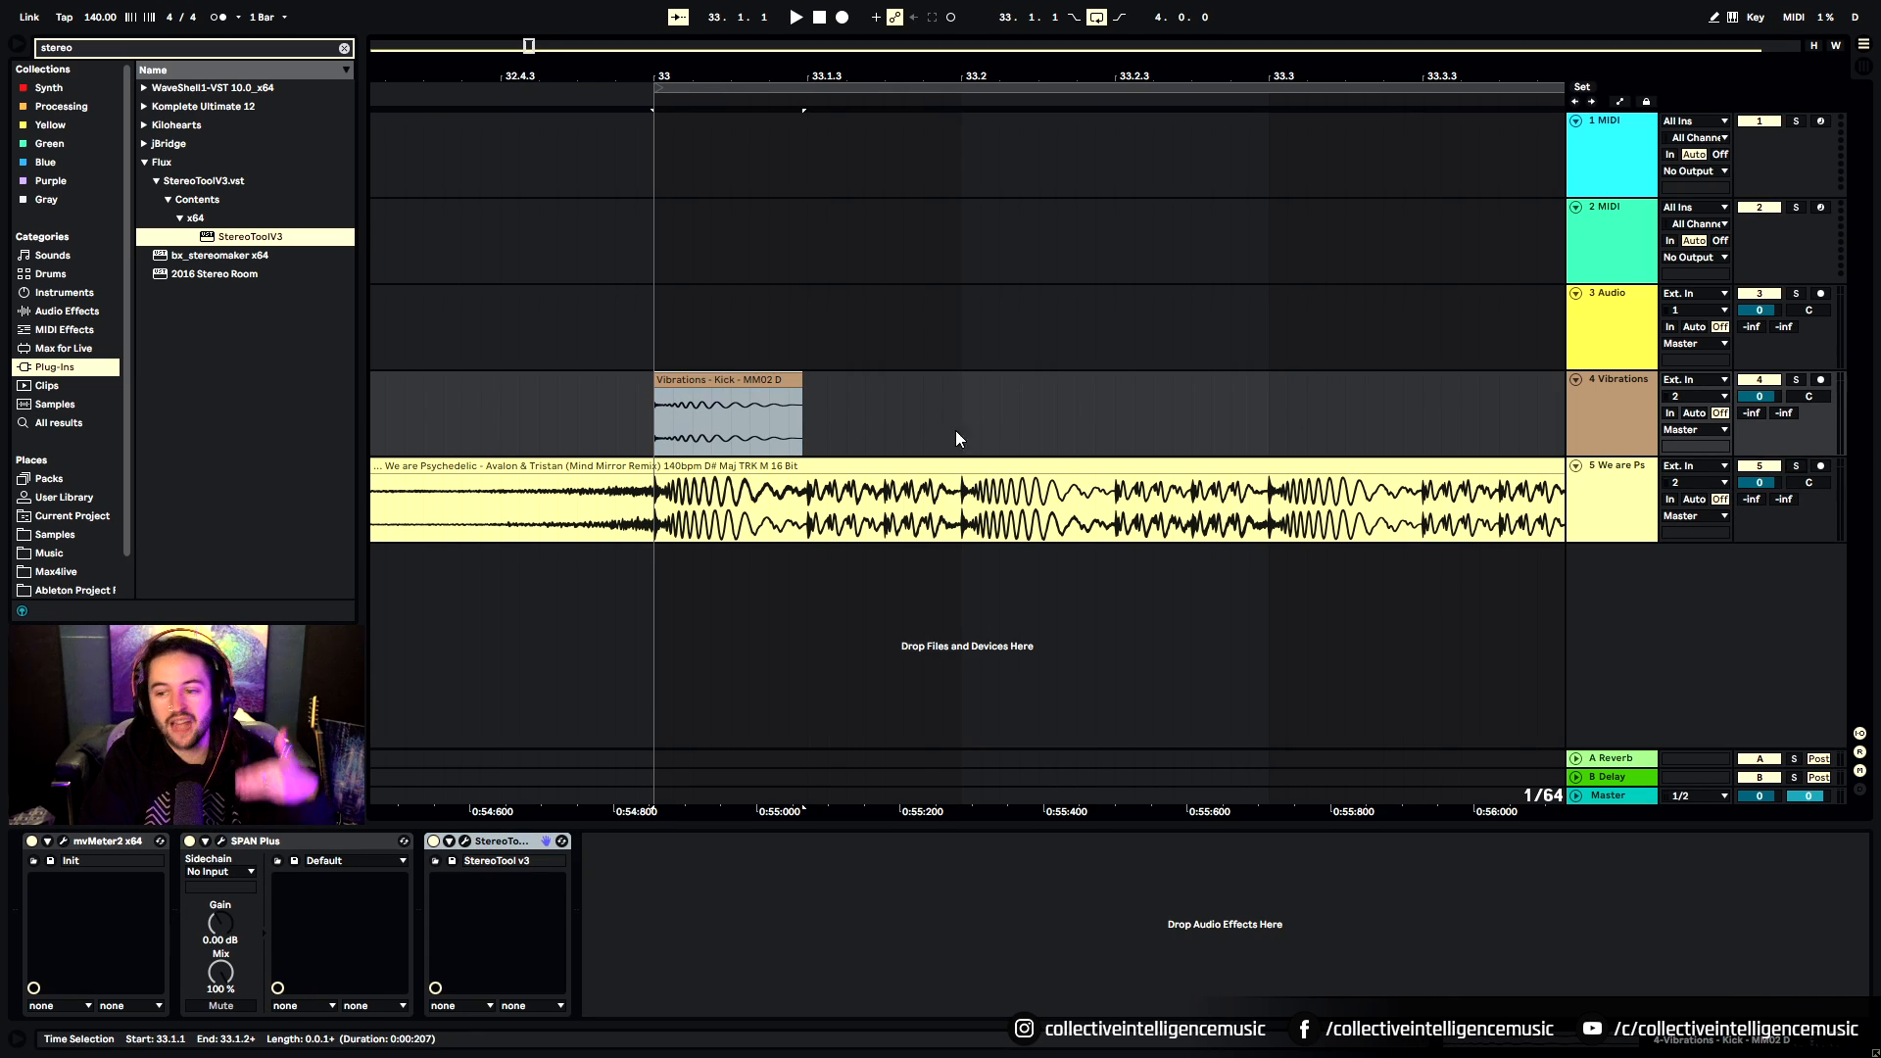
click(735, 382)
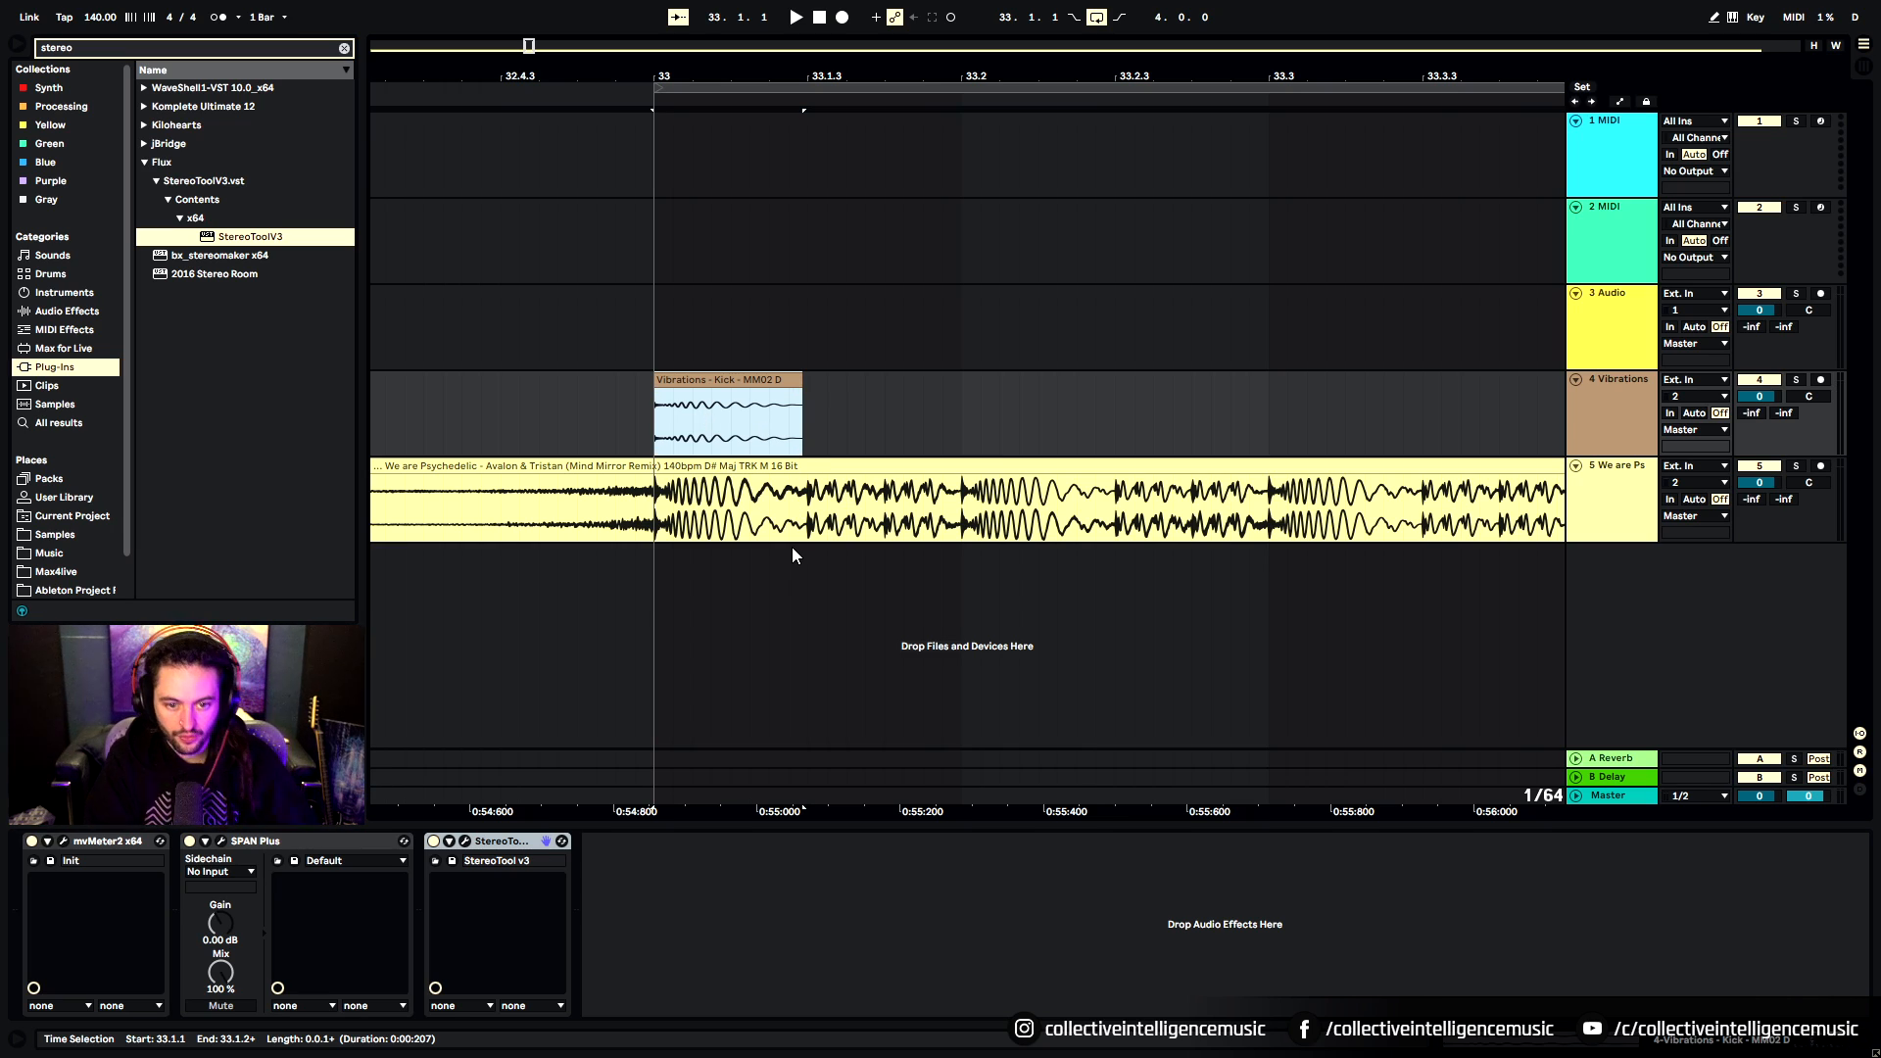
click(1796, 380)
click(704, 380)
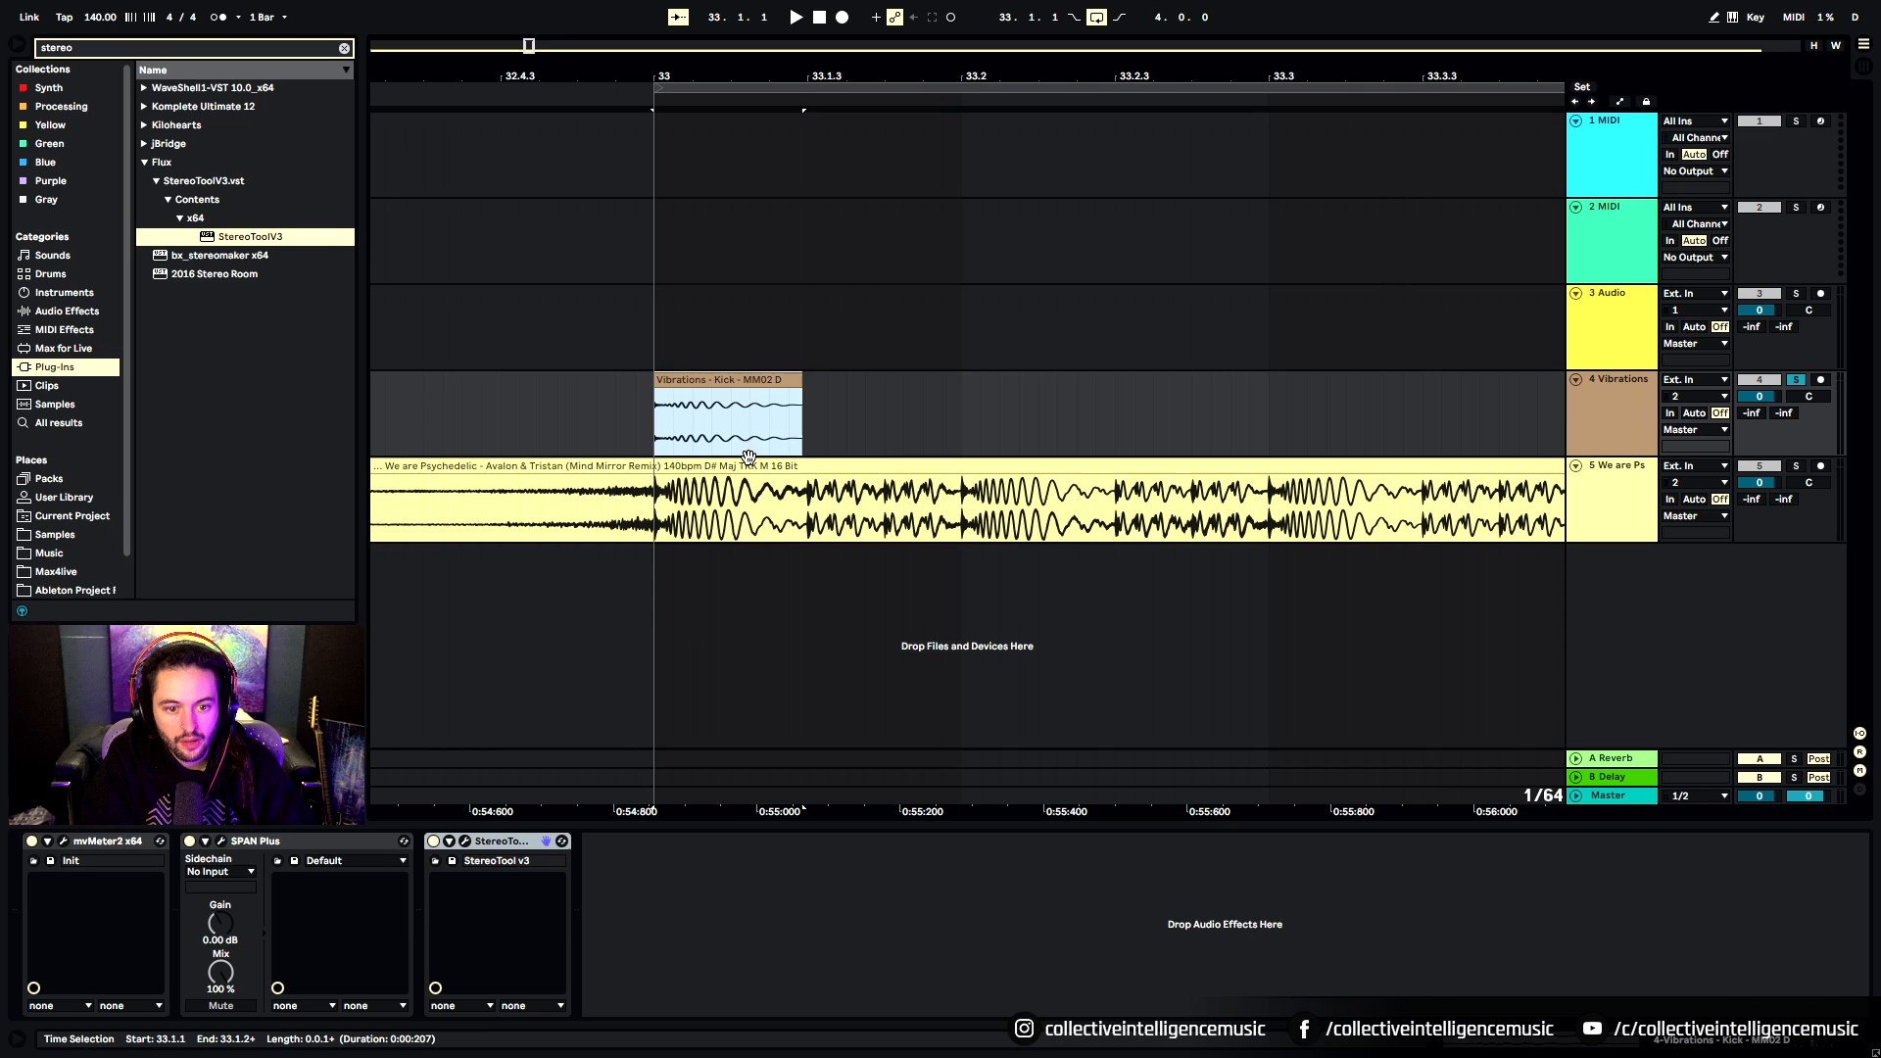
key(space)
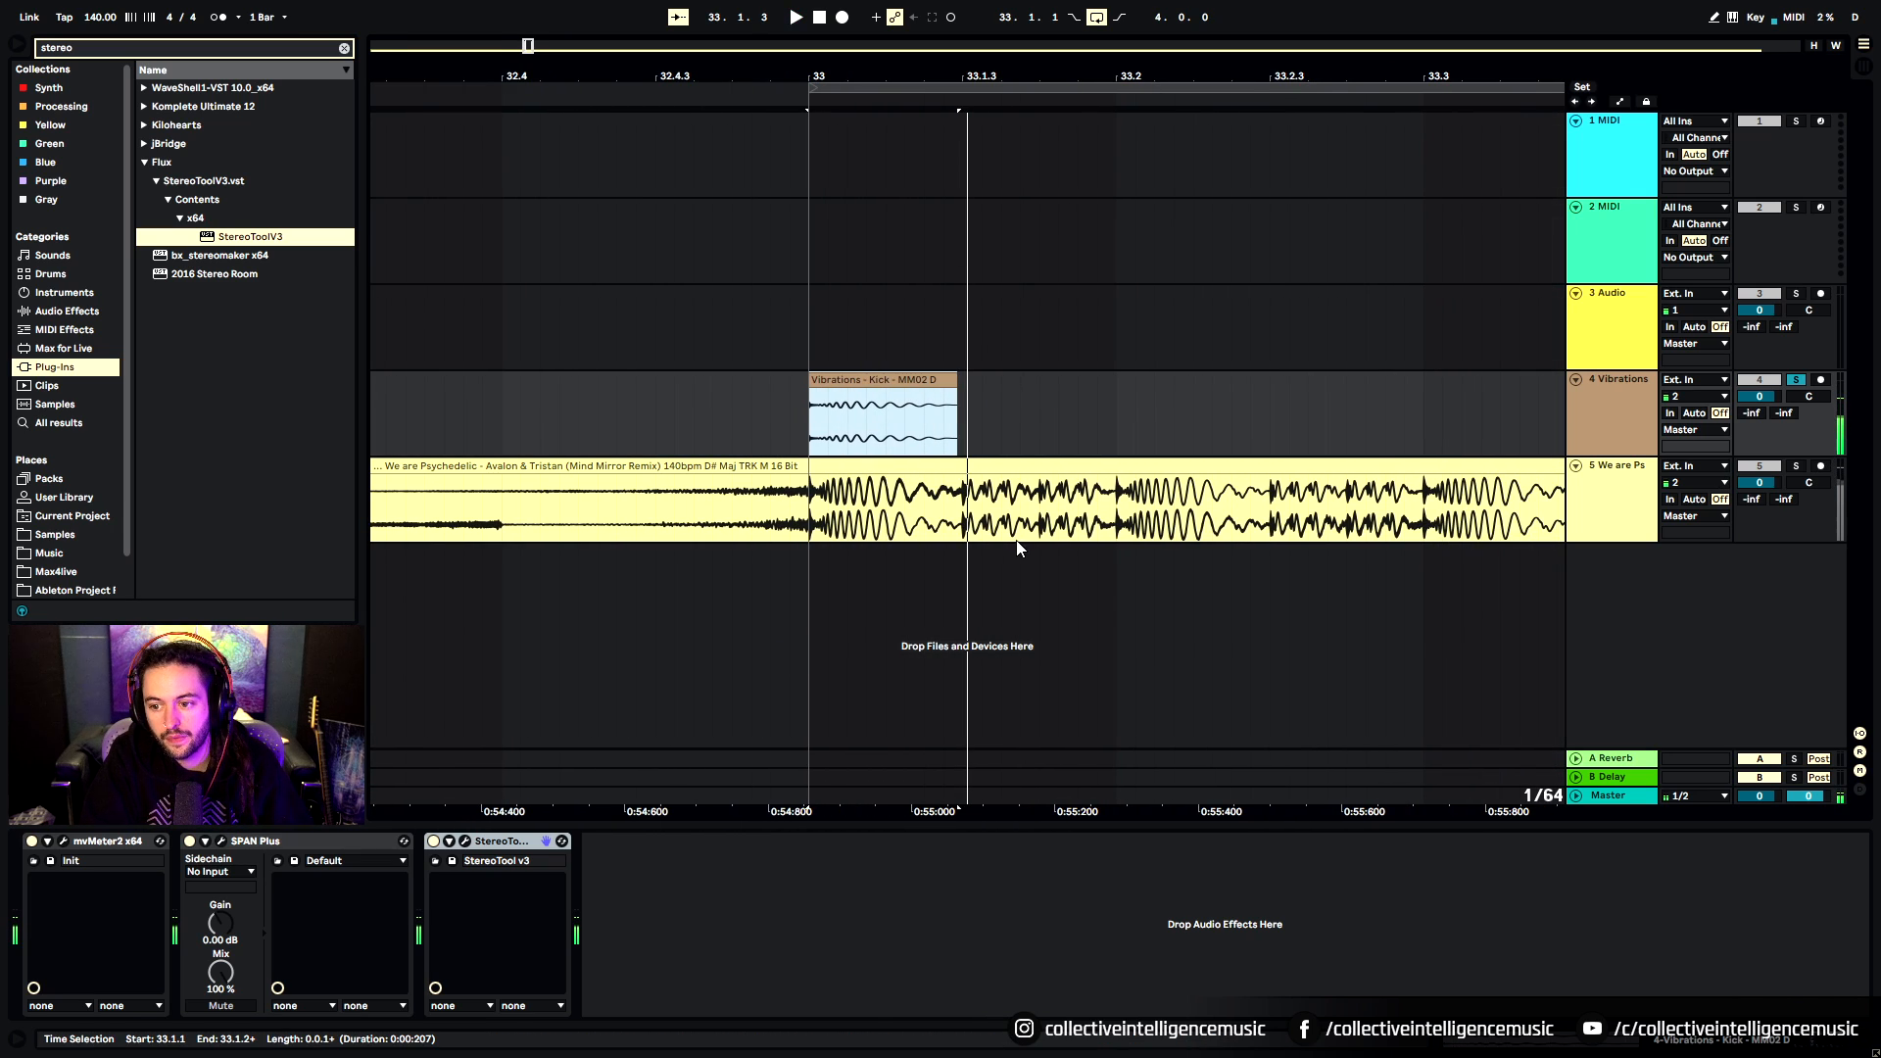
Split the reference track at 33.1.3 and 33.1.1, moving the remainder to 33.2.3 and the isolated kick to 33.1.3
click(964, 518)
key(ctrl+e)
drag(1005, 467, 1315, 469)
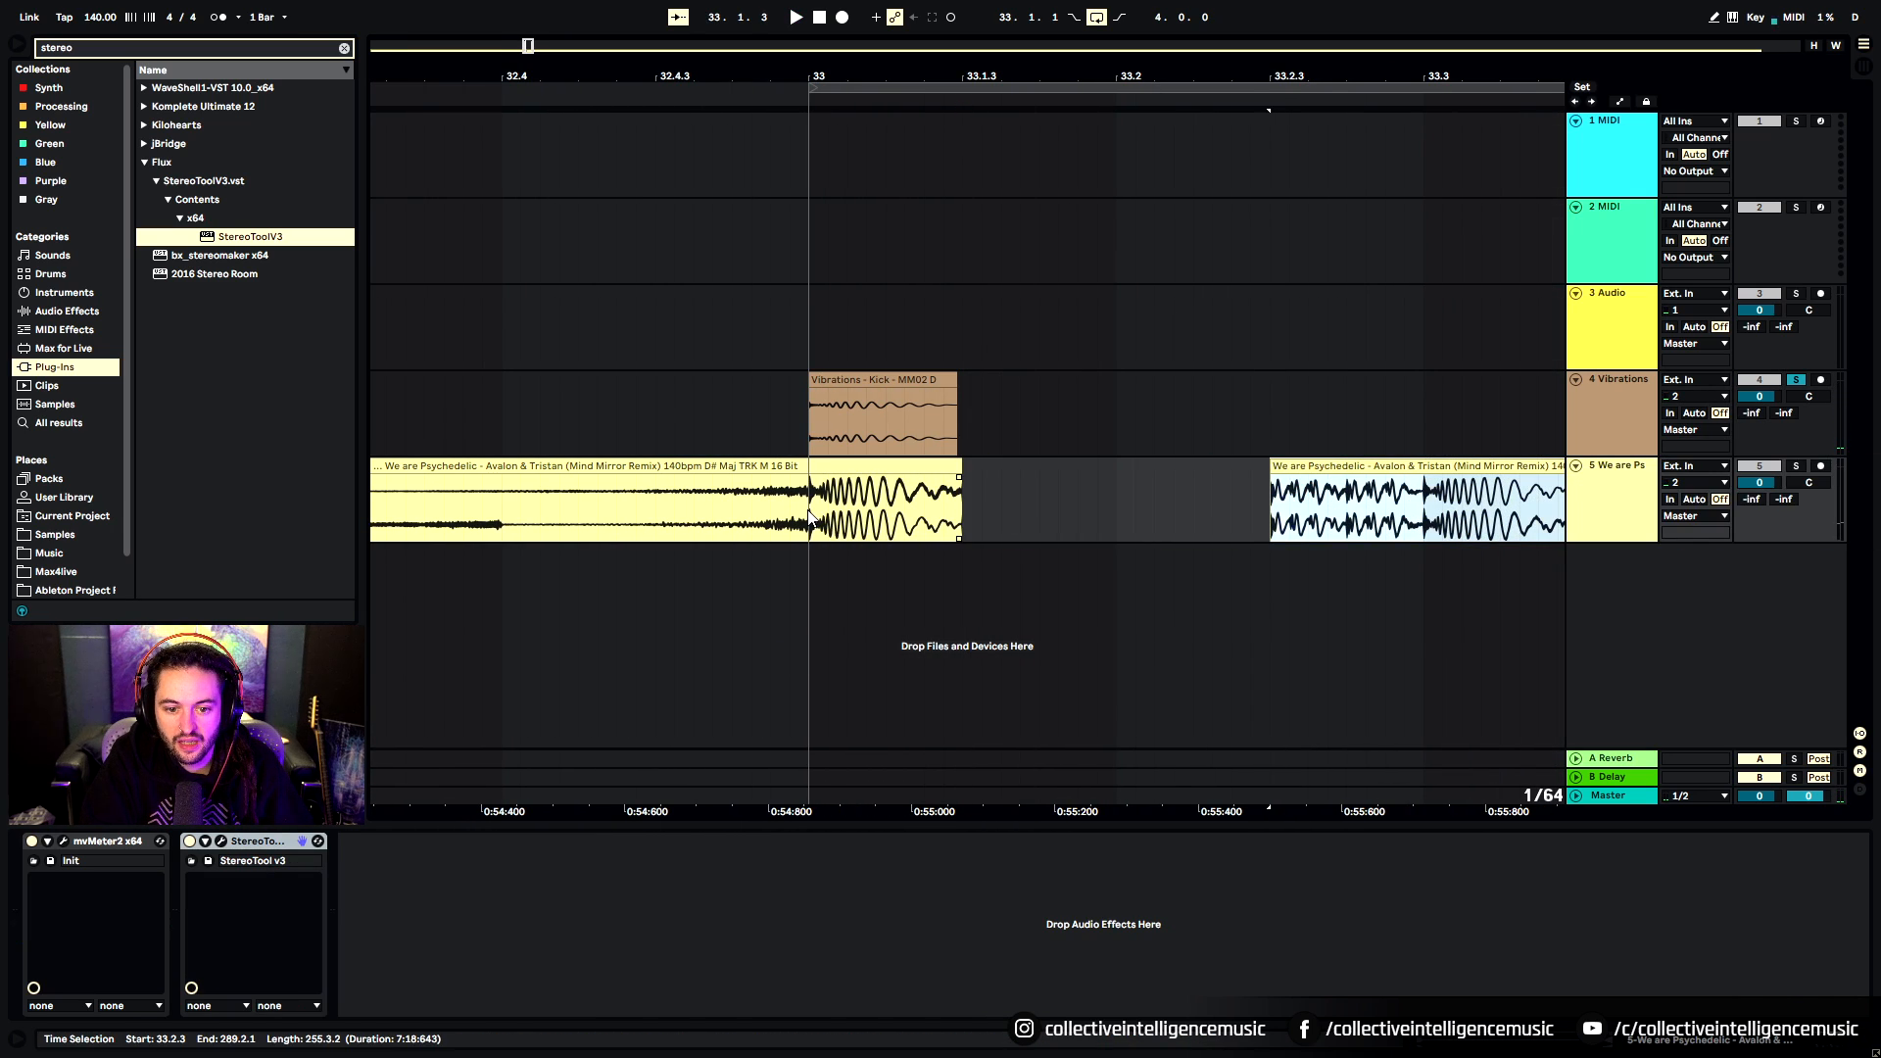
click(809, 512)
key(ctrl+e)
drag(903, 467, 1057, 489)
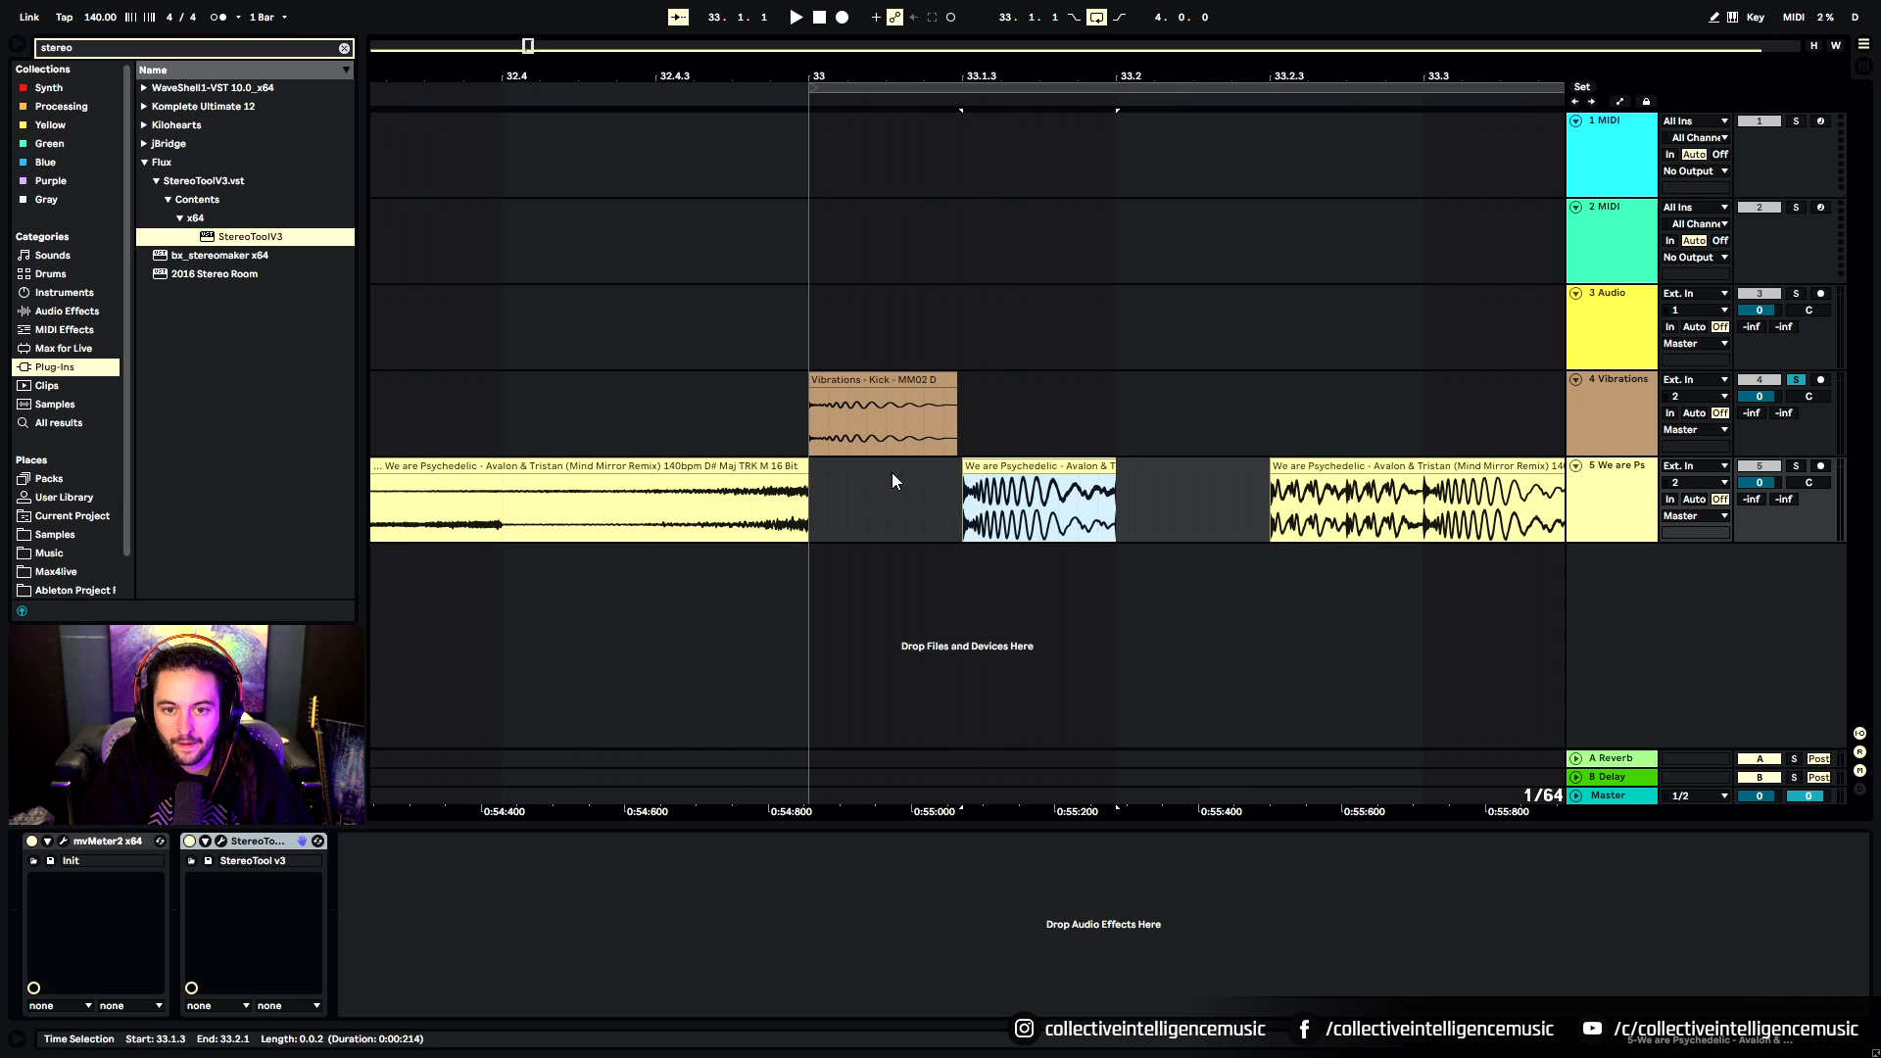
Audition the Vibrations kick clip, then solo the reference track and play its isolated kick for comparison
click(941, 380)
key(space)
key(space)
click(1006, 479)
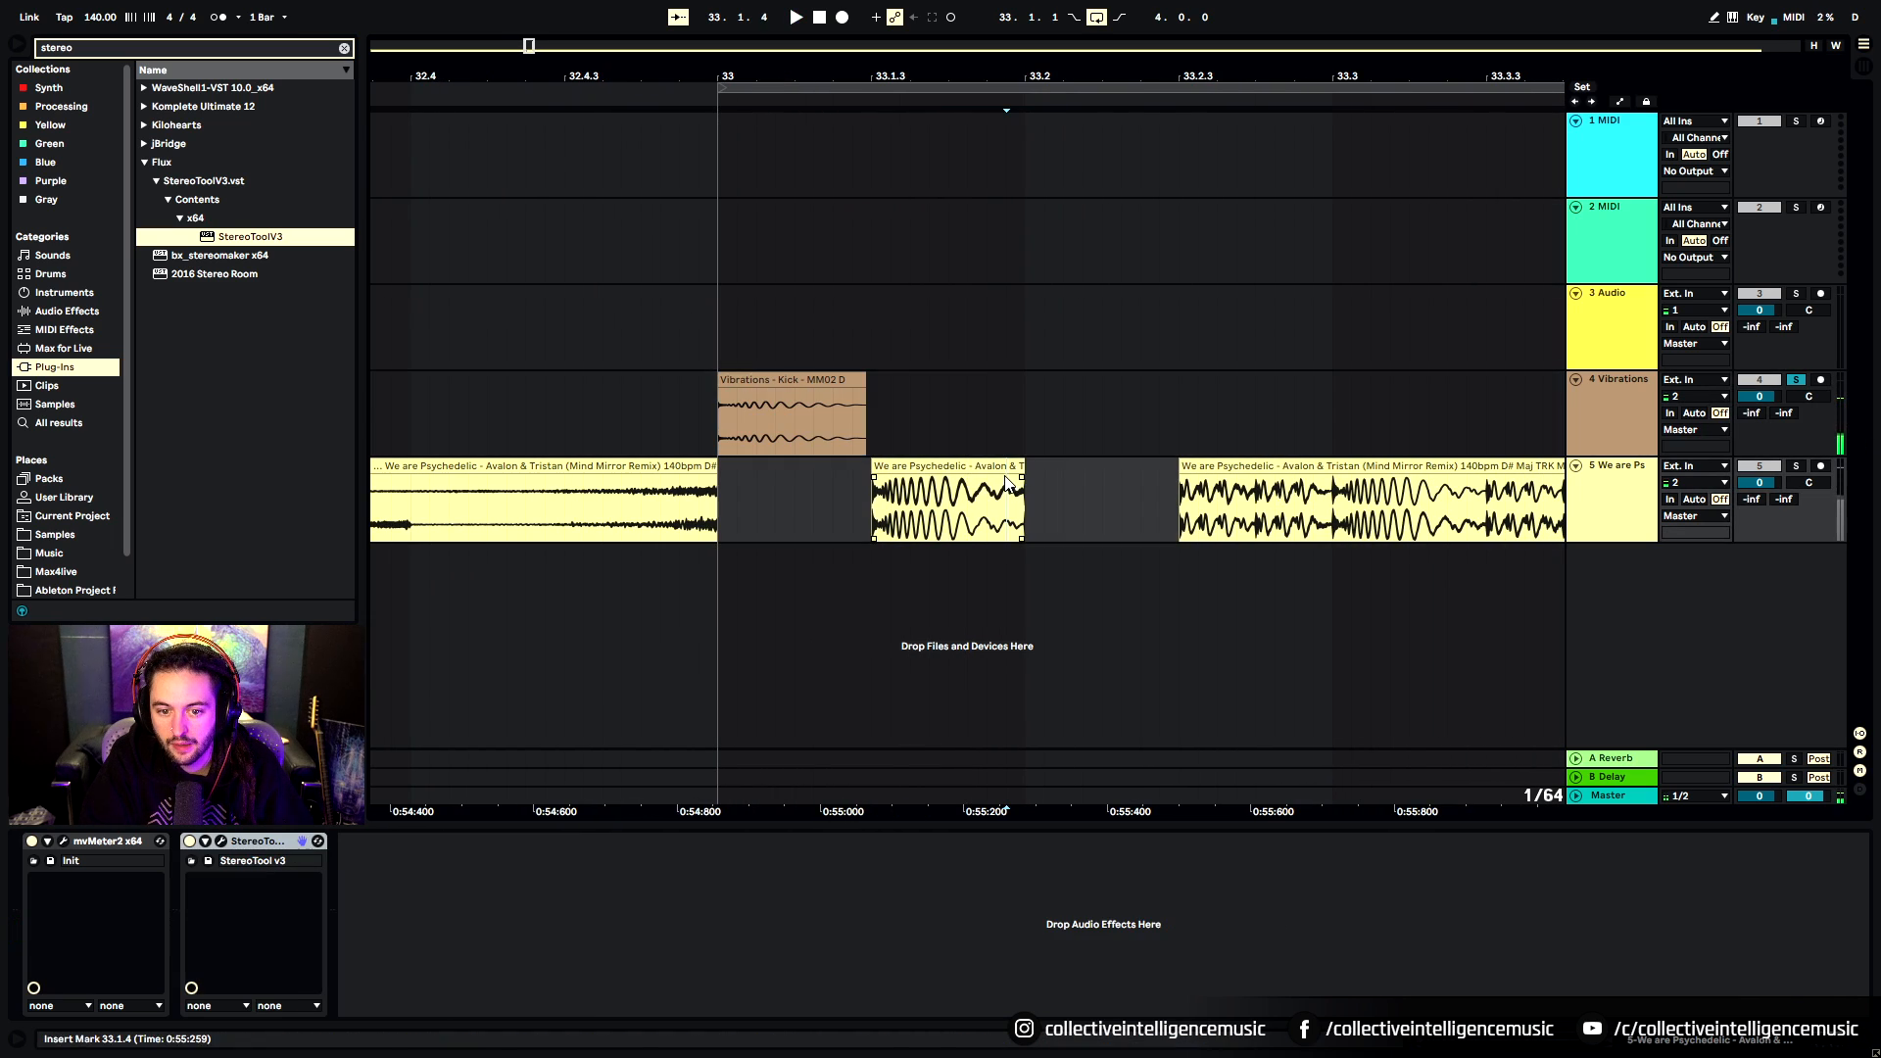
click(1795, 466)
key(space)
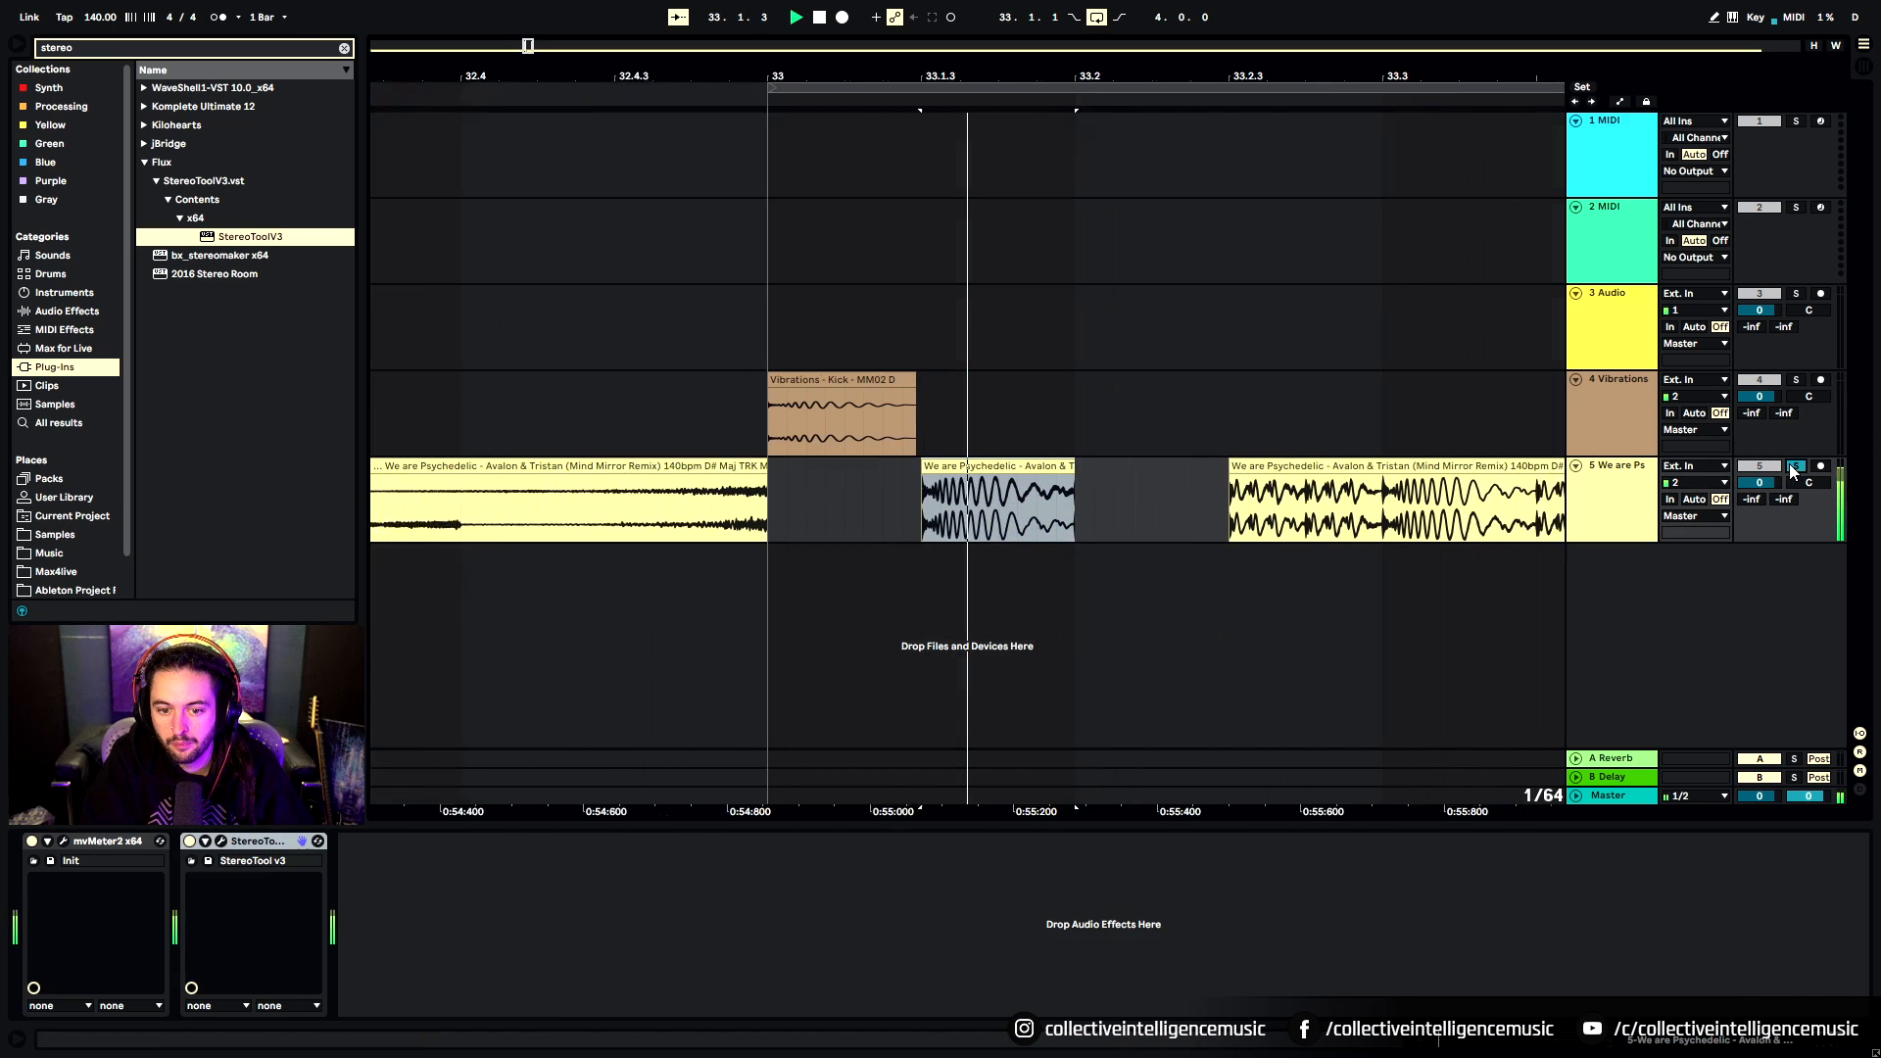
drag(925, 478, 892, 478)
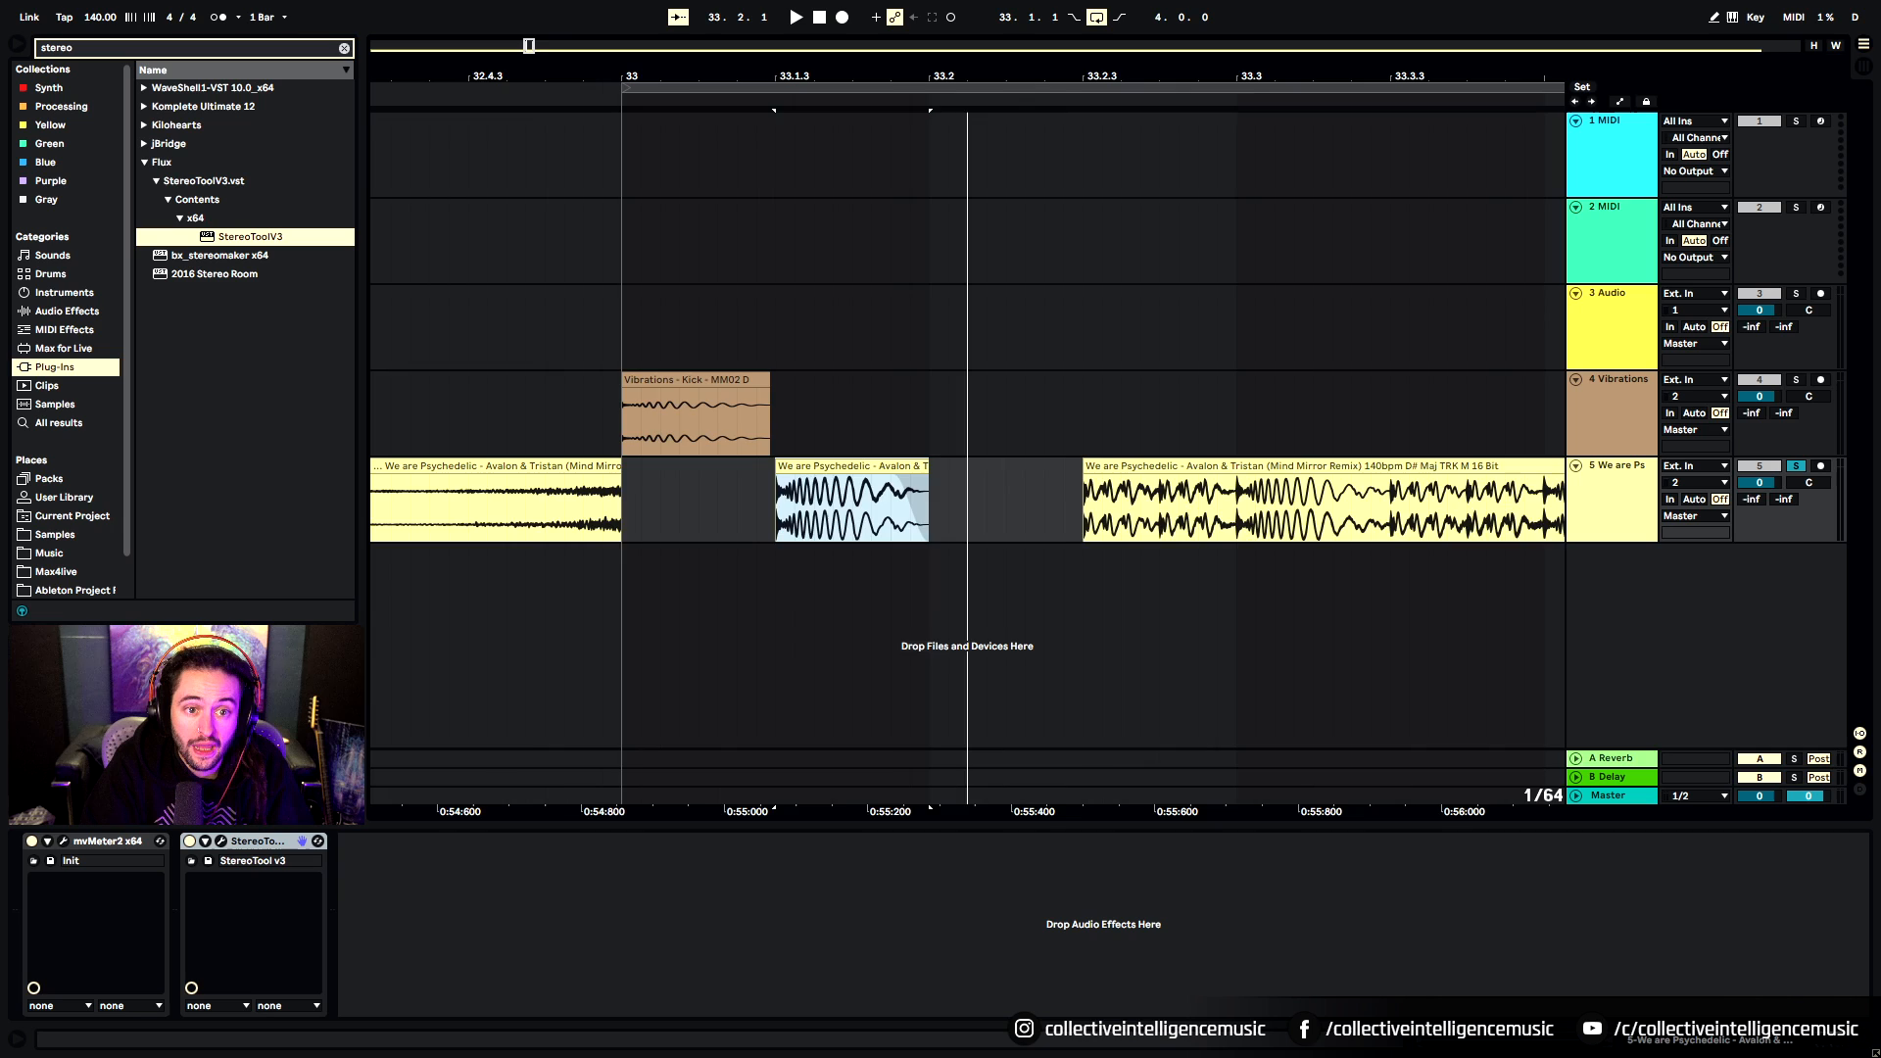
Extend the first reference clip over the cut pieces to 46.3.1, making the audio around bar 33 continuous again
drag(647, 76, 648, 13)
drag(647, 466, 1877, 500)
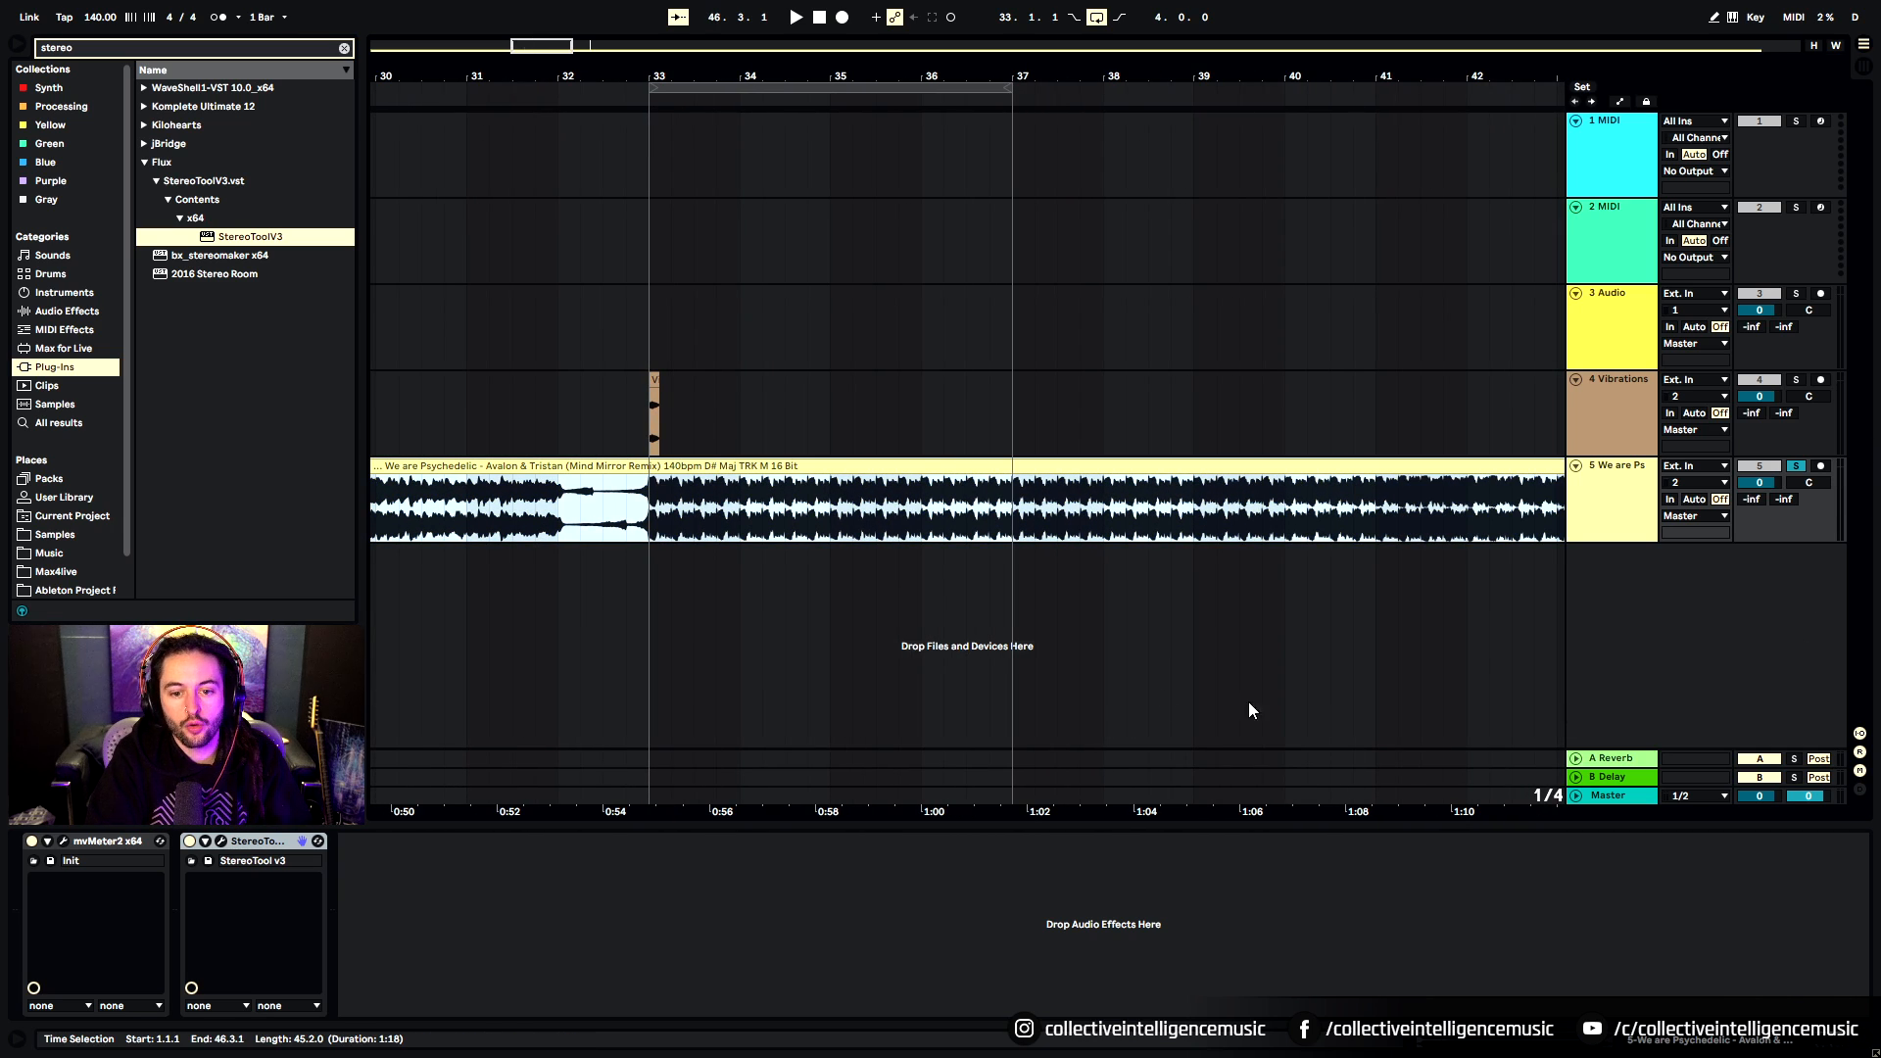
drag(648, 76, 648, 235)
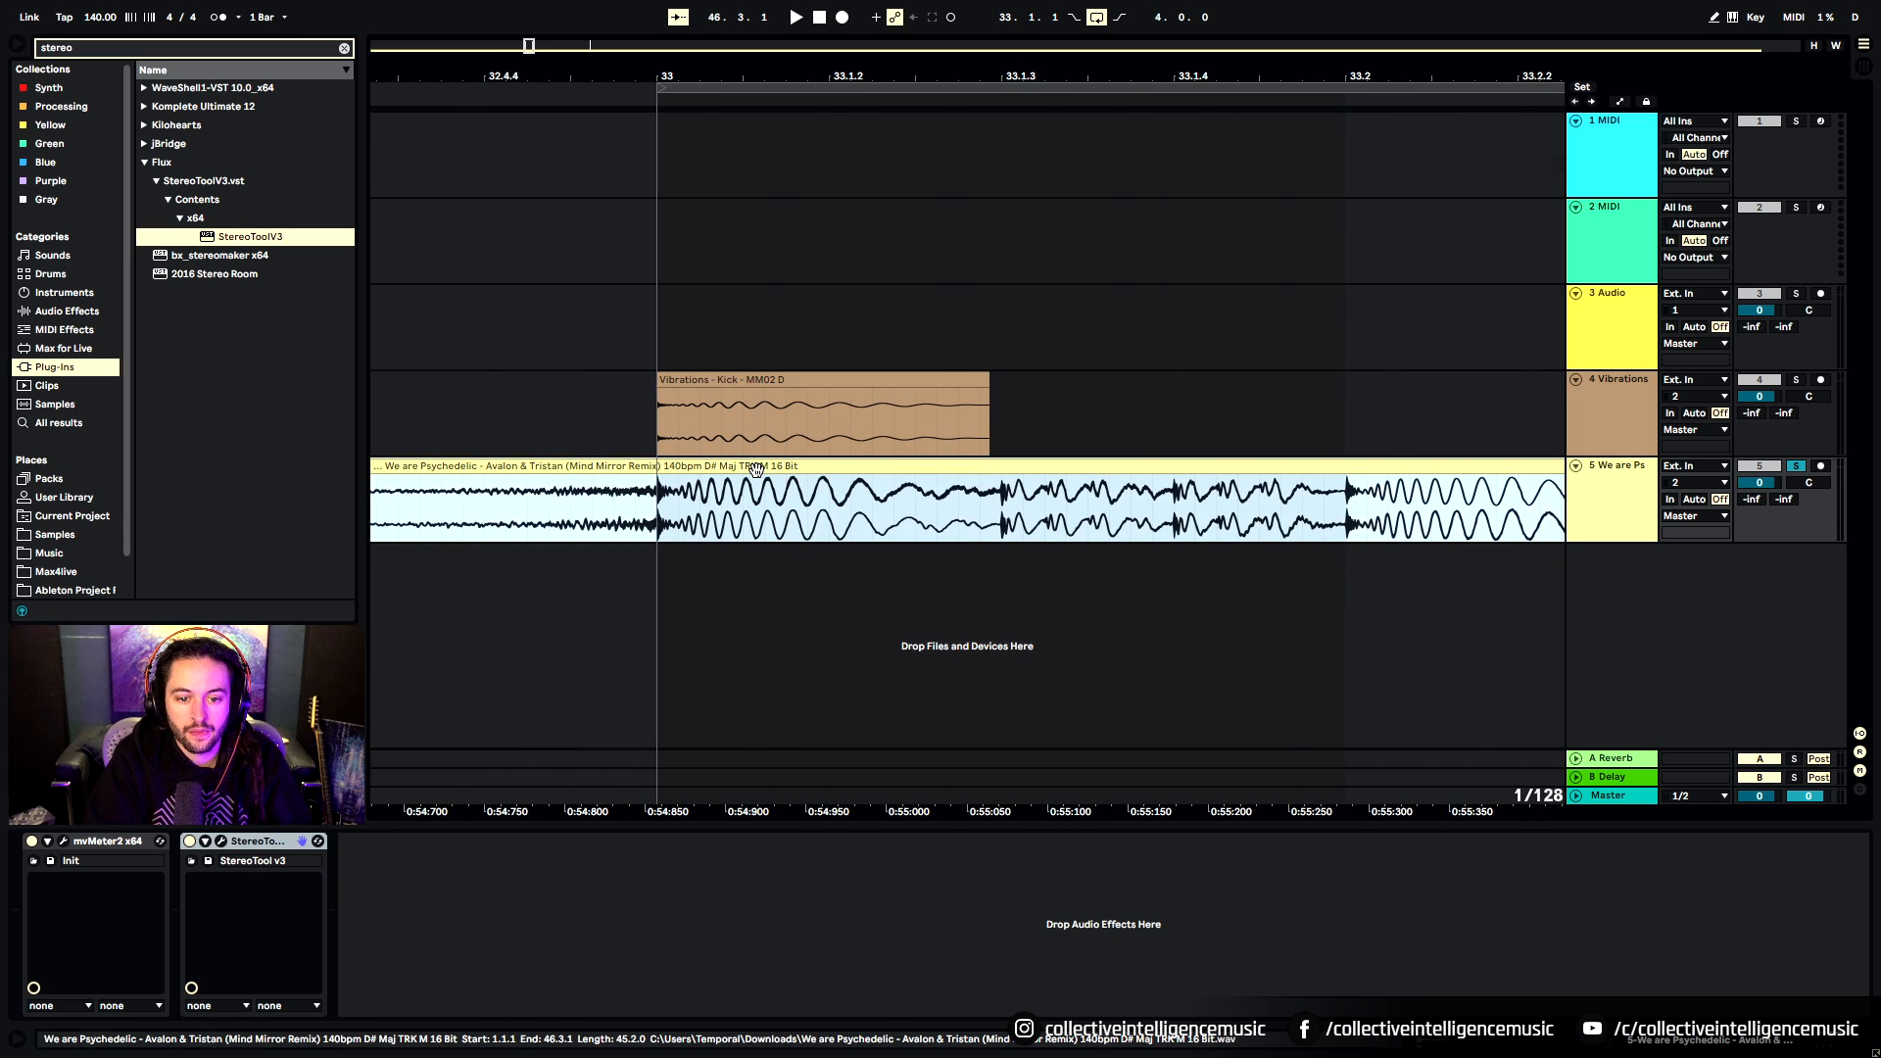
Turn off the StereoTool v3 plug-in on the reference track
click(1617, 407)
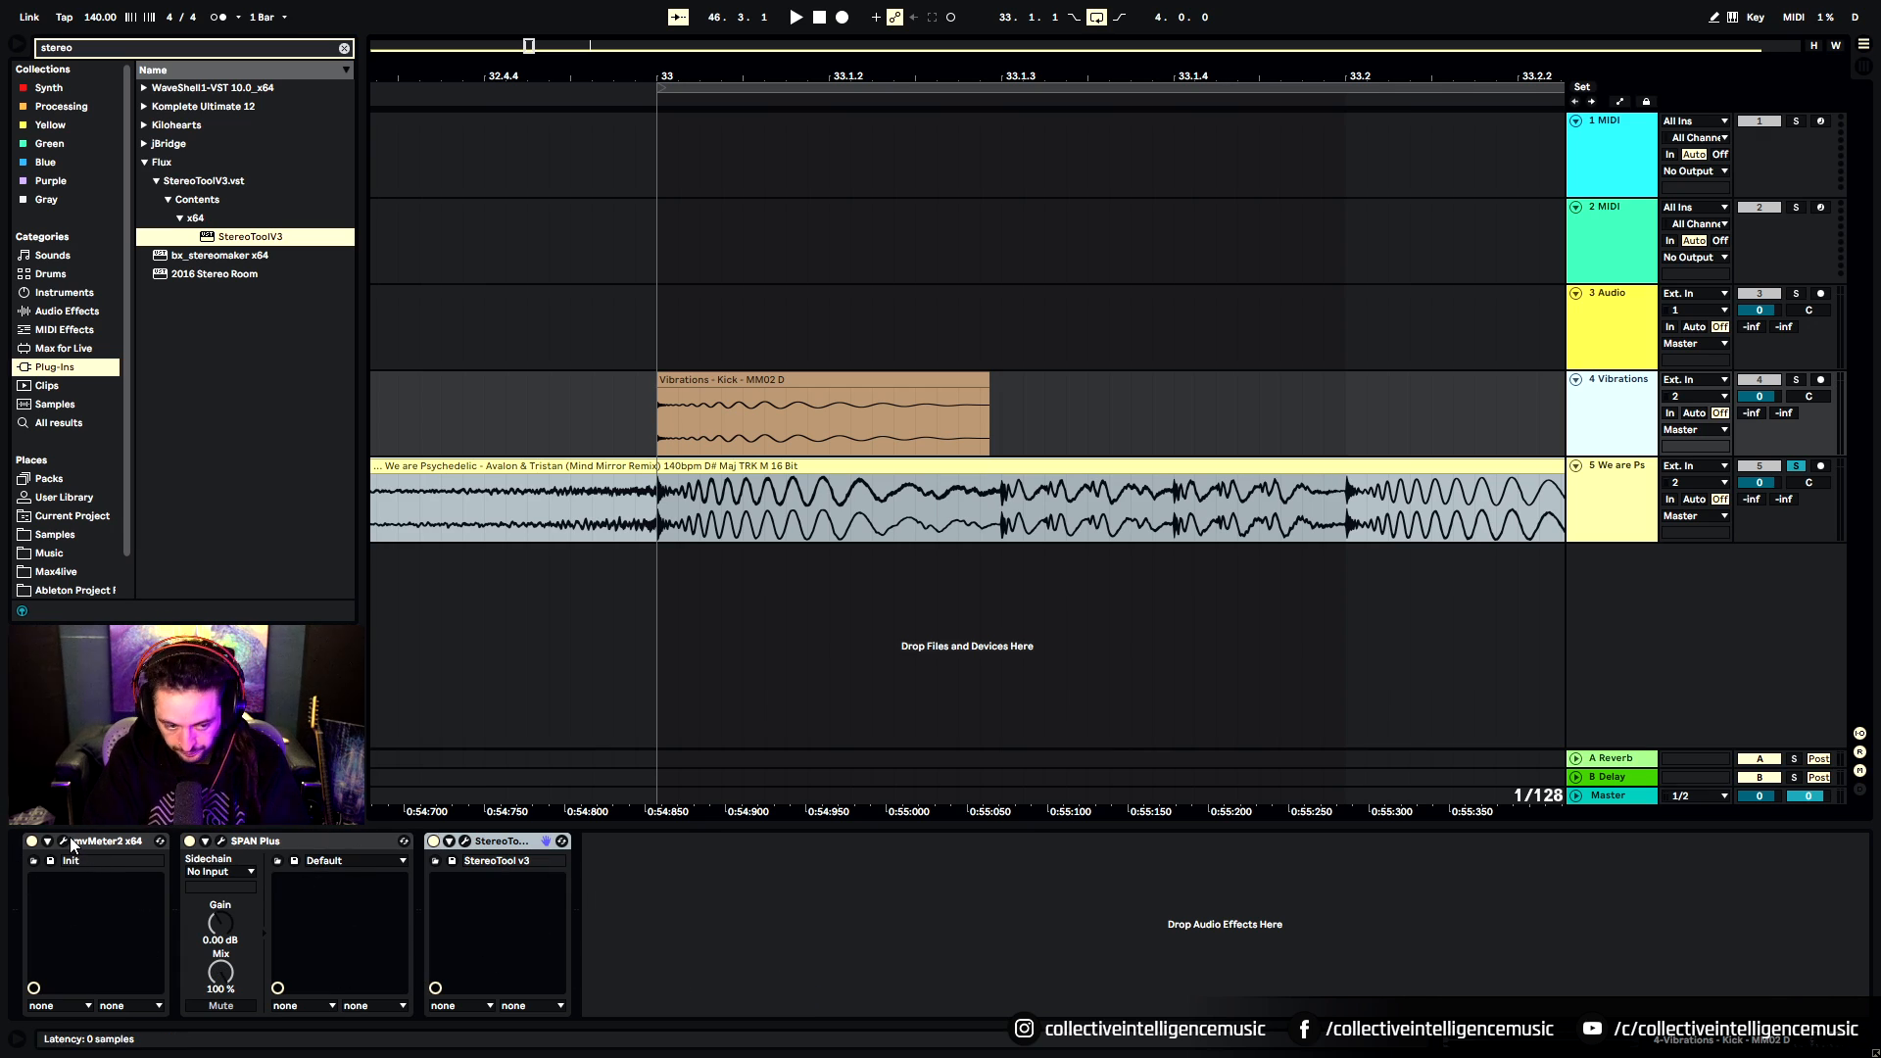
click(744, 384)
click(752, 381)
click(745, 467)
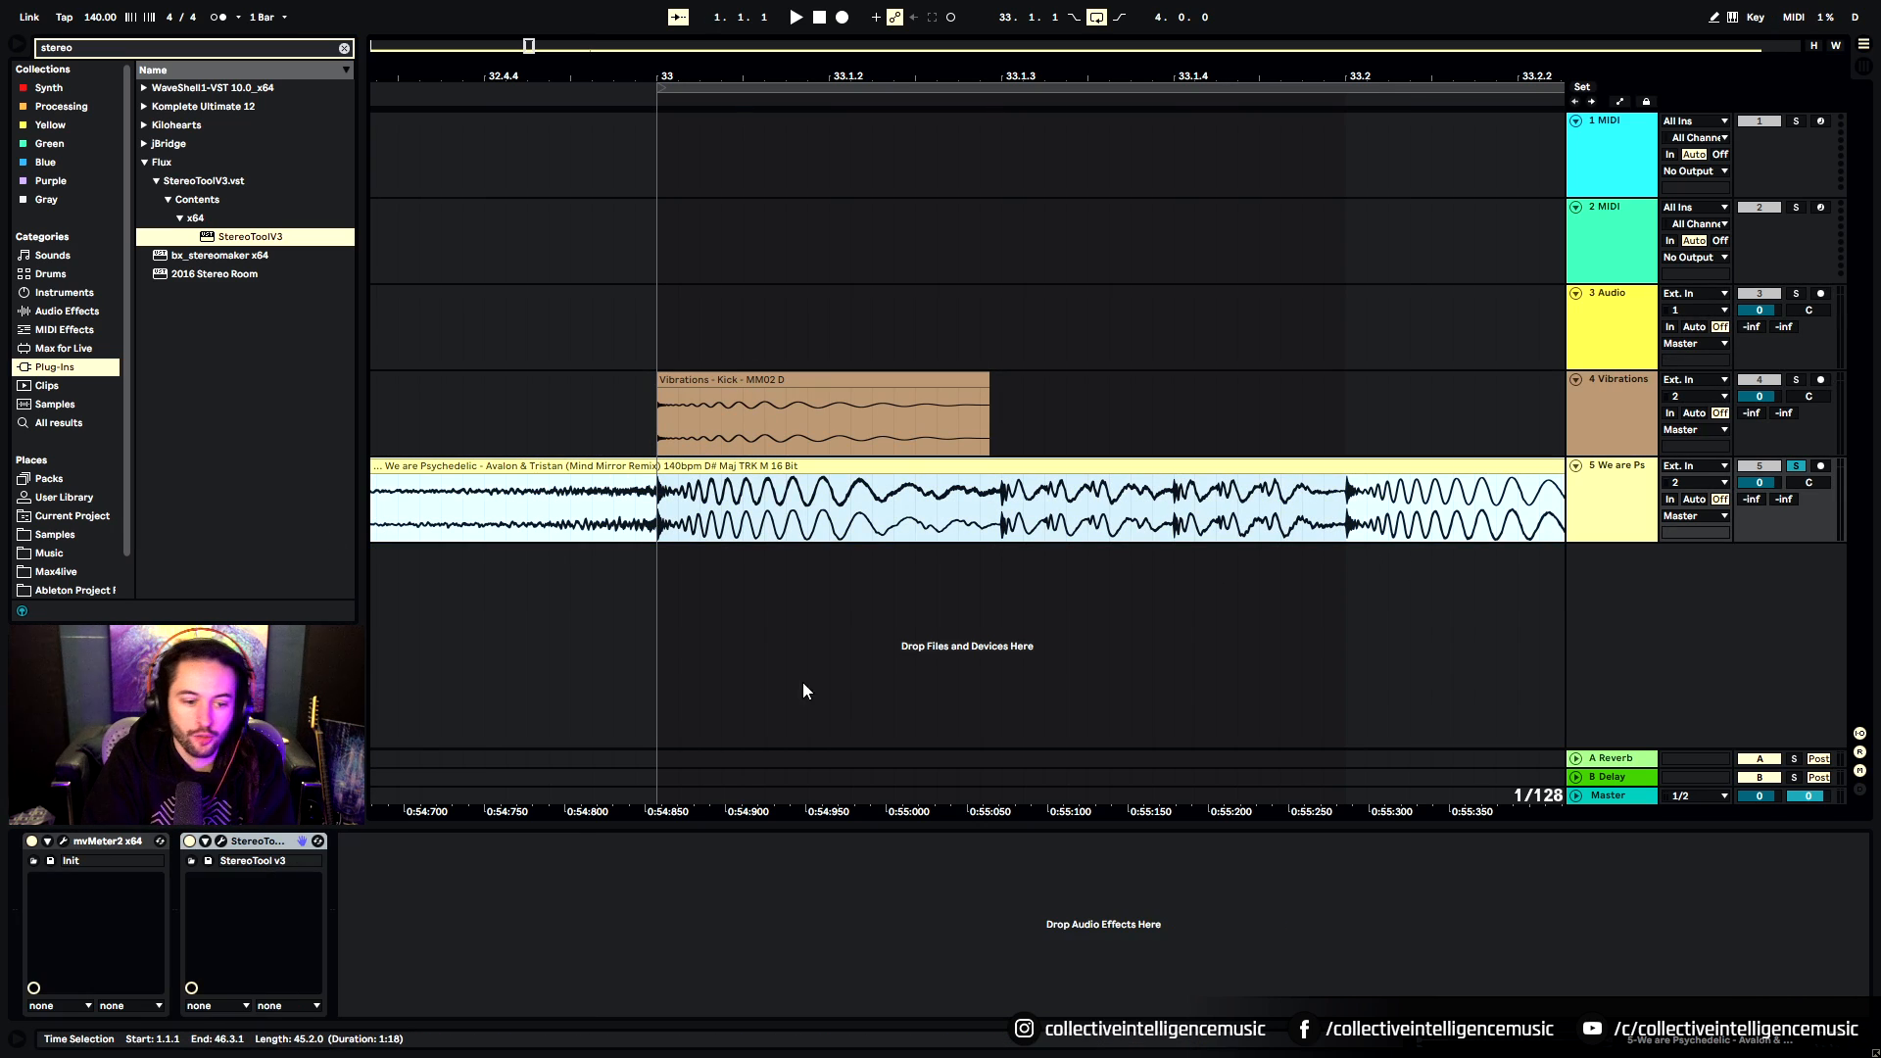
click(259, 872)
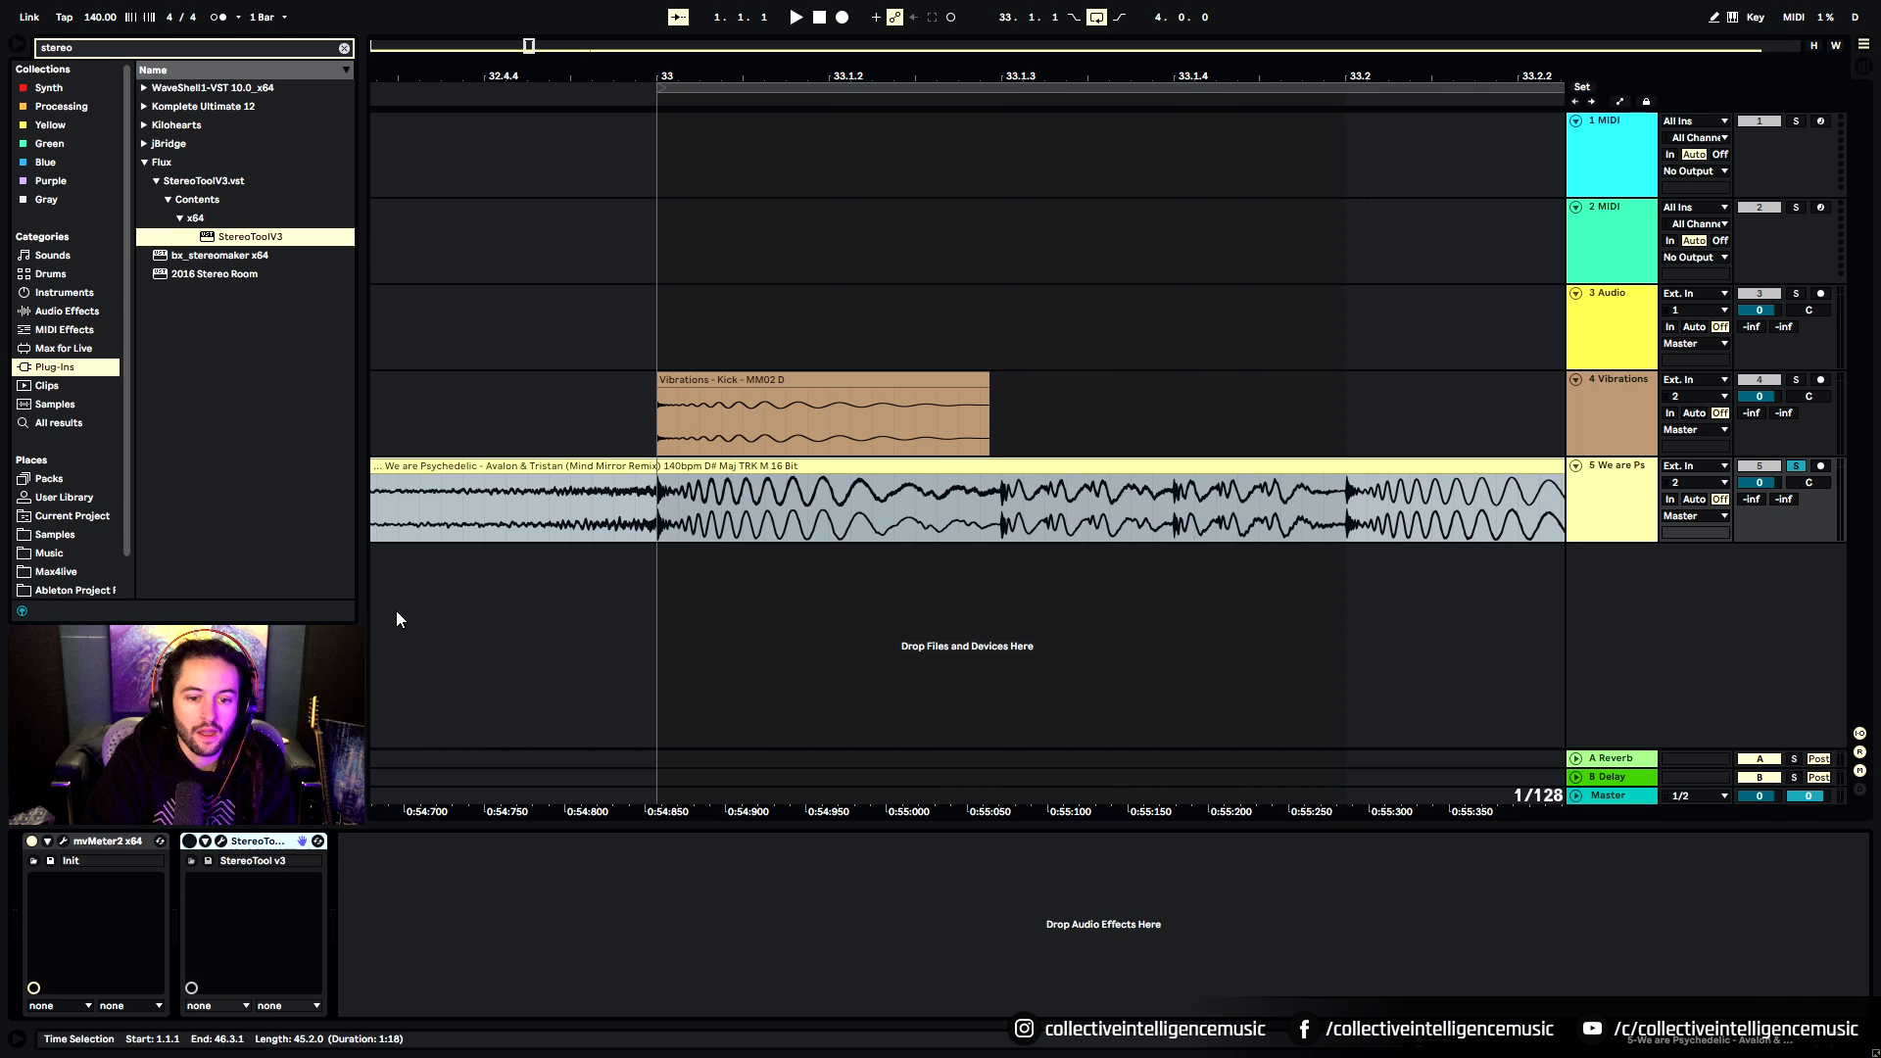
Compare the Vibrations kick sample's waveform with the reference track's kick at bar 33
click(660, 517)
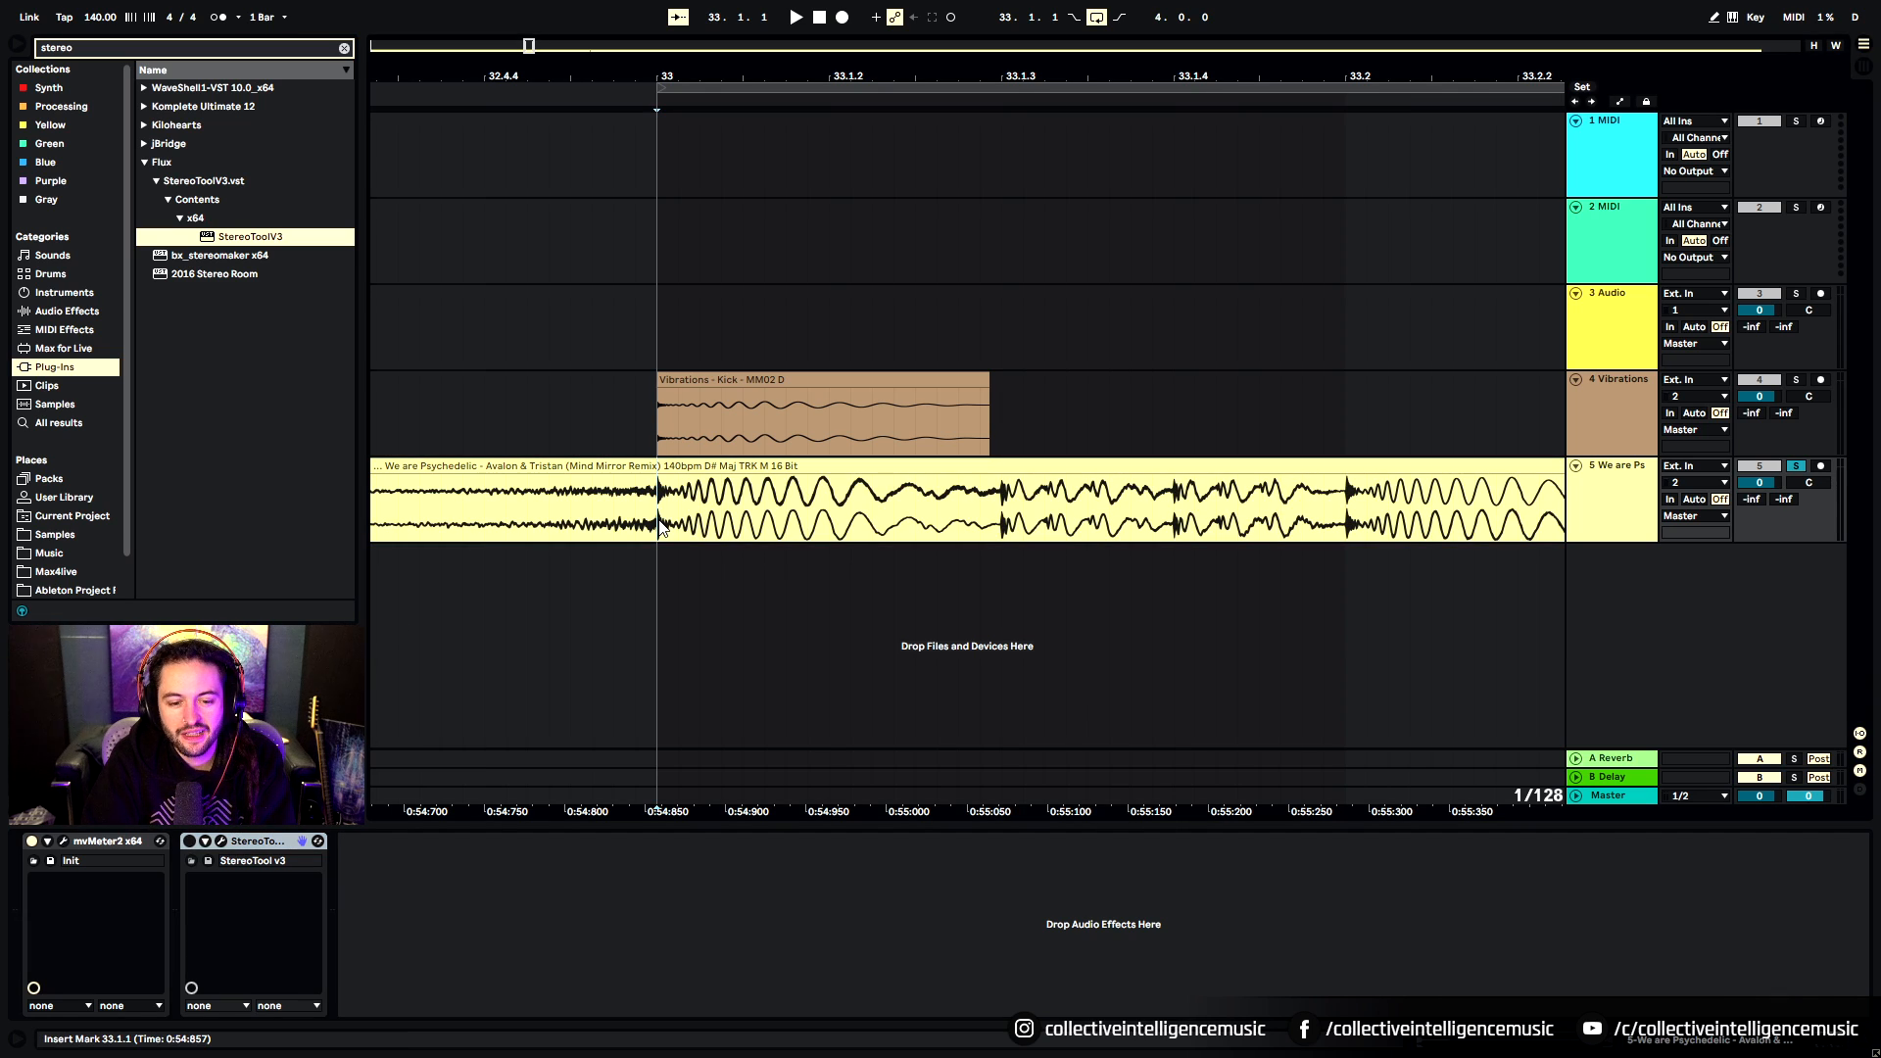
key(minus)
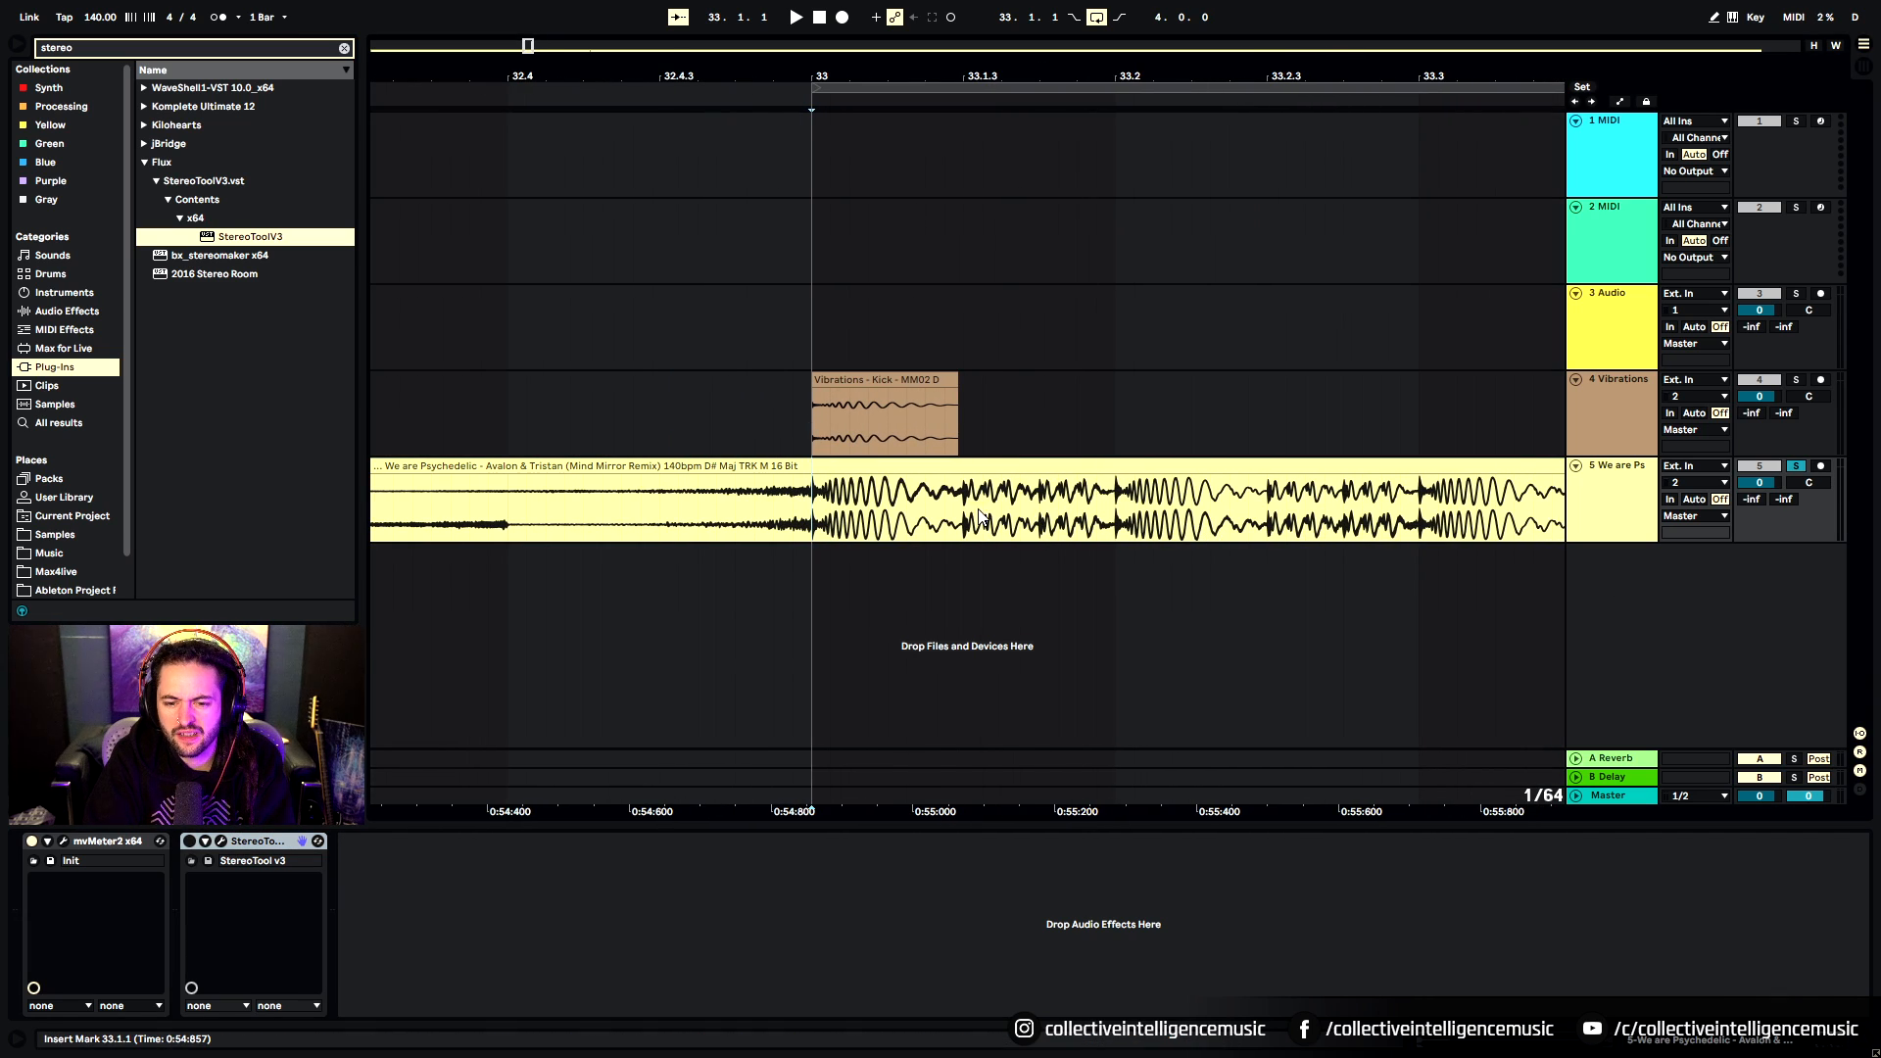
mouse_move(1066, 75)
mouse_down()
mouse_move(980, 54)
mouse_move(934, 12)
mouse_move(1094, 75)
mouse_up()
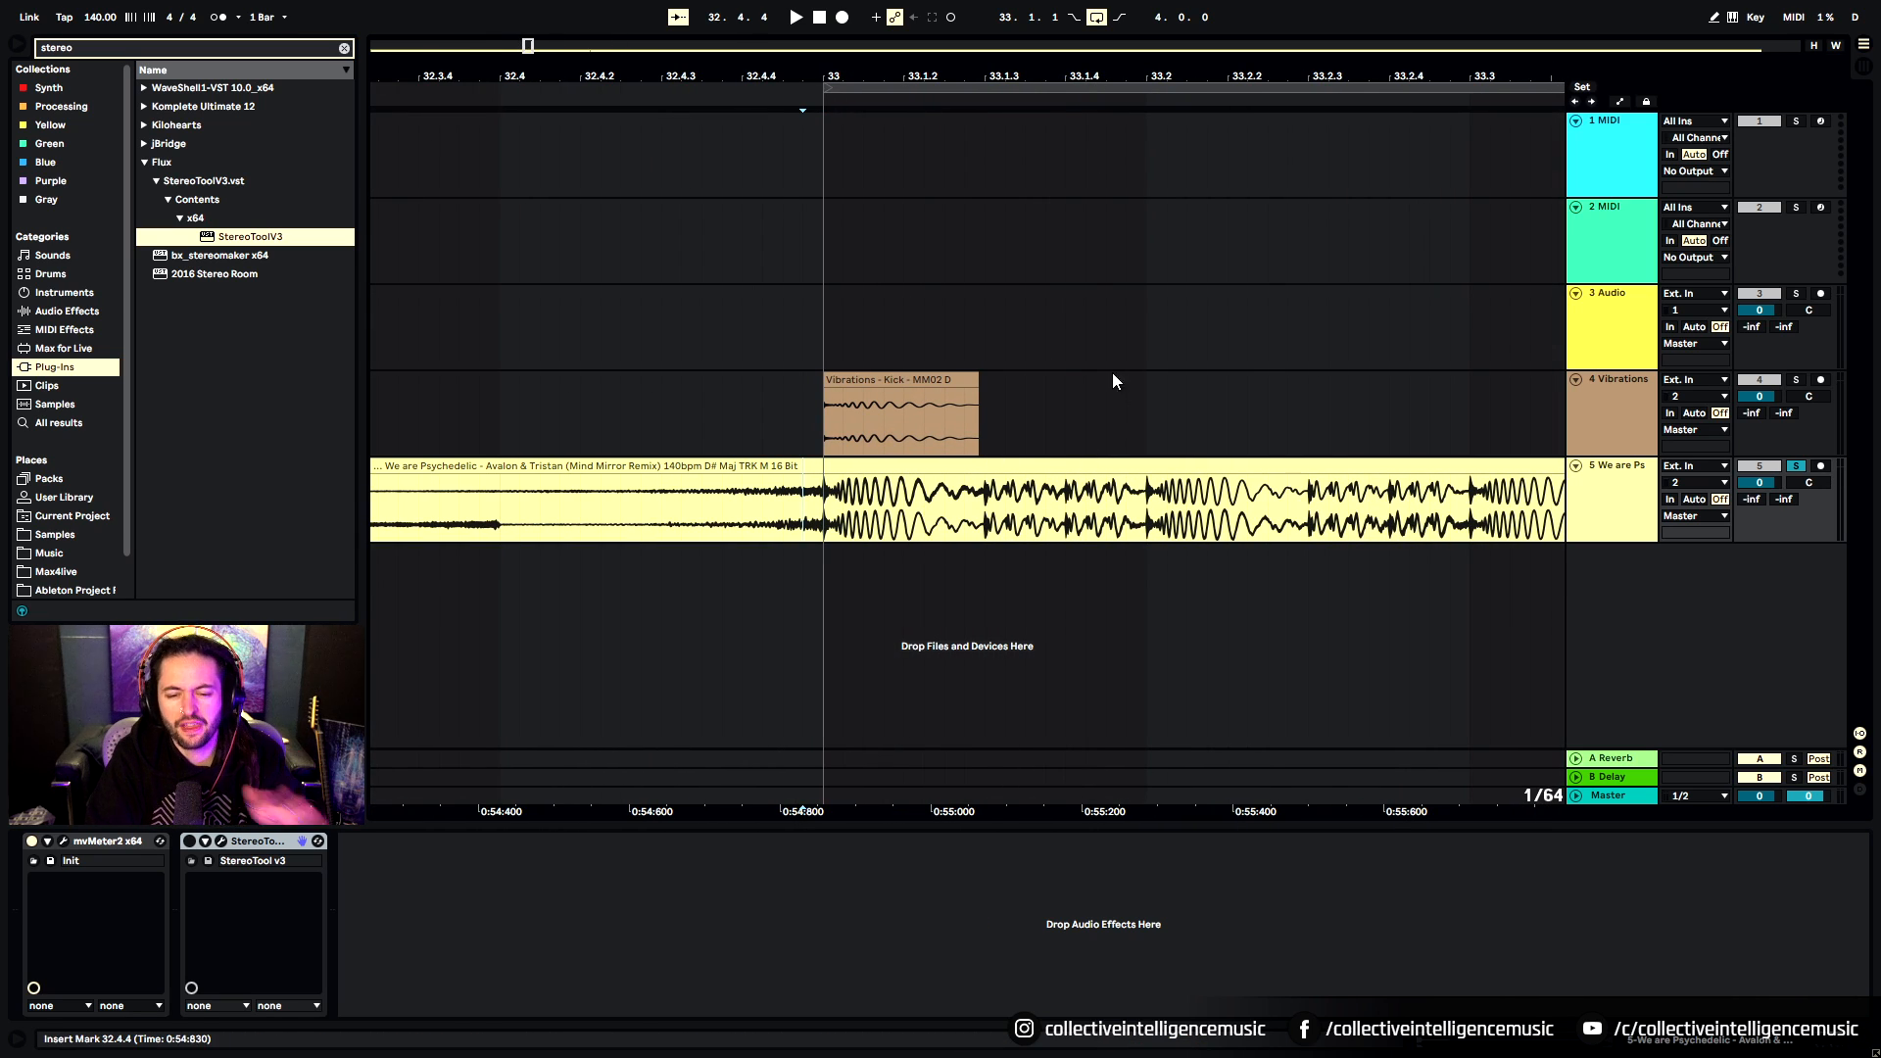
drag(885, 68, 877, 108)
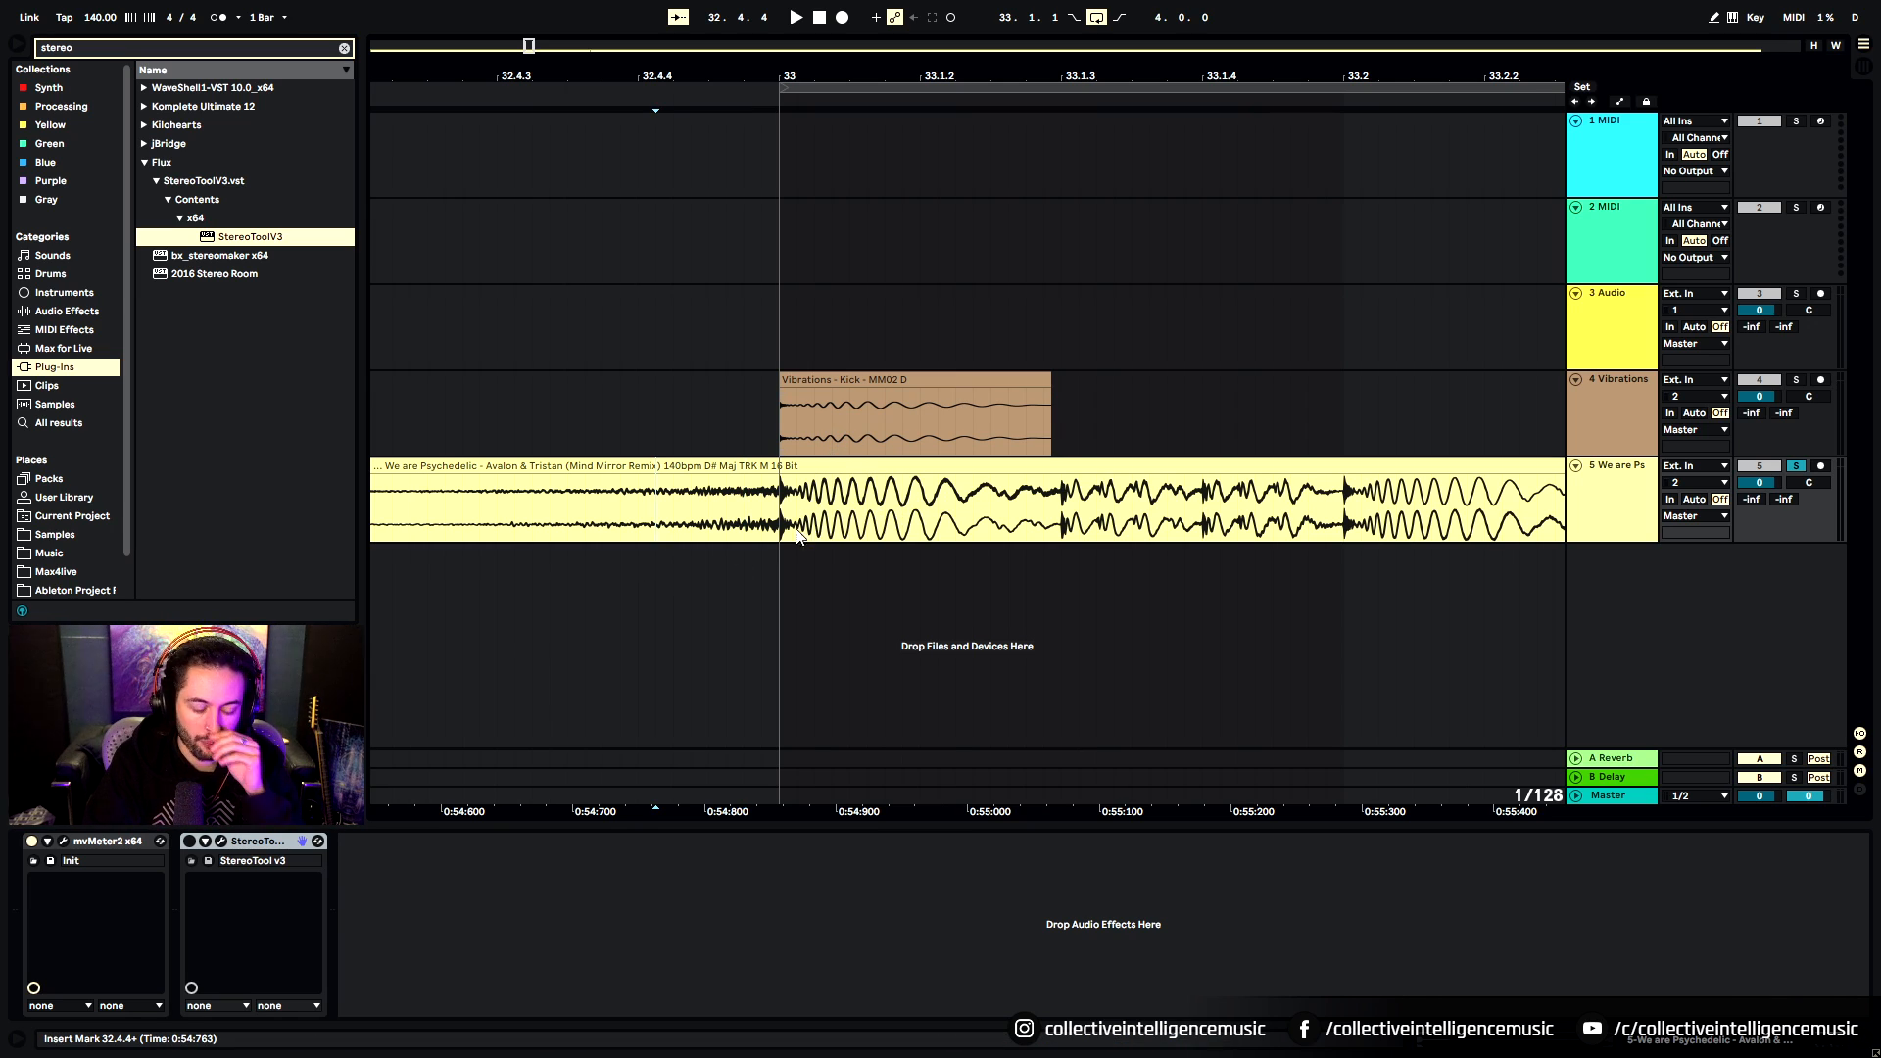
click(869, 379)
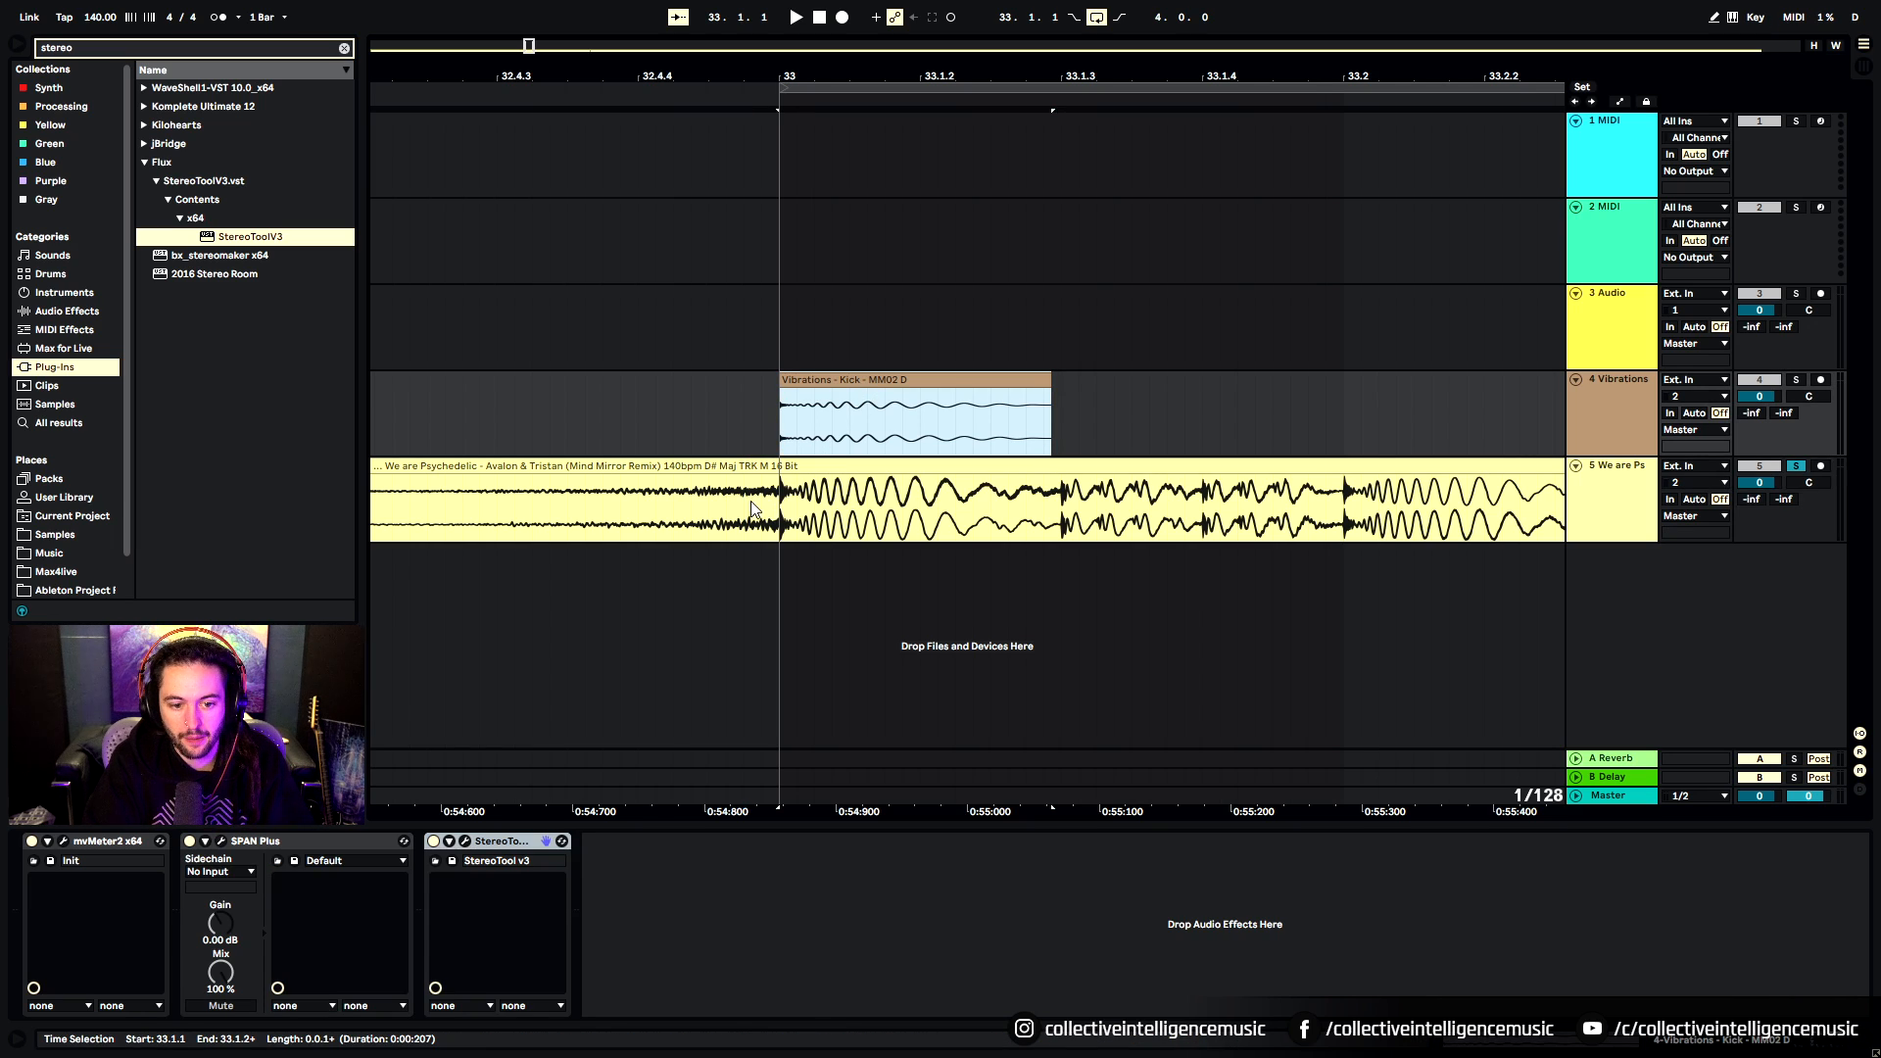
click(745, 497)
click(903, 338)
click(877, 393)
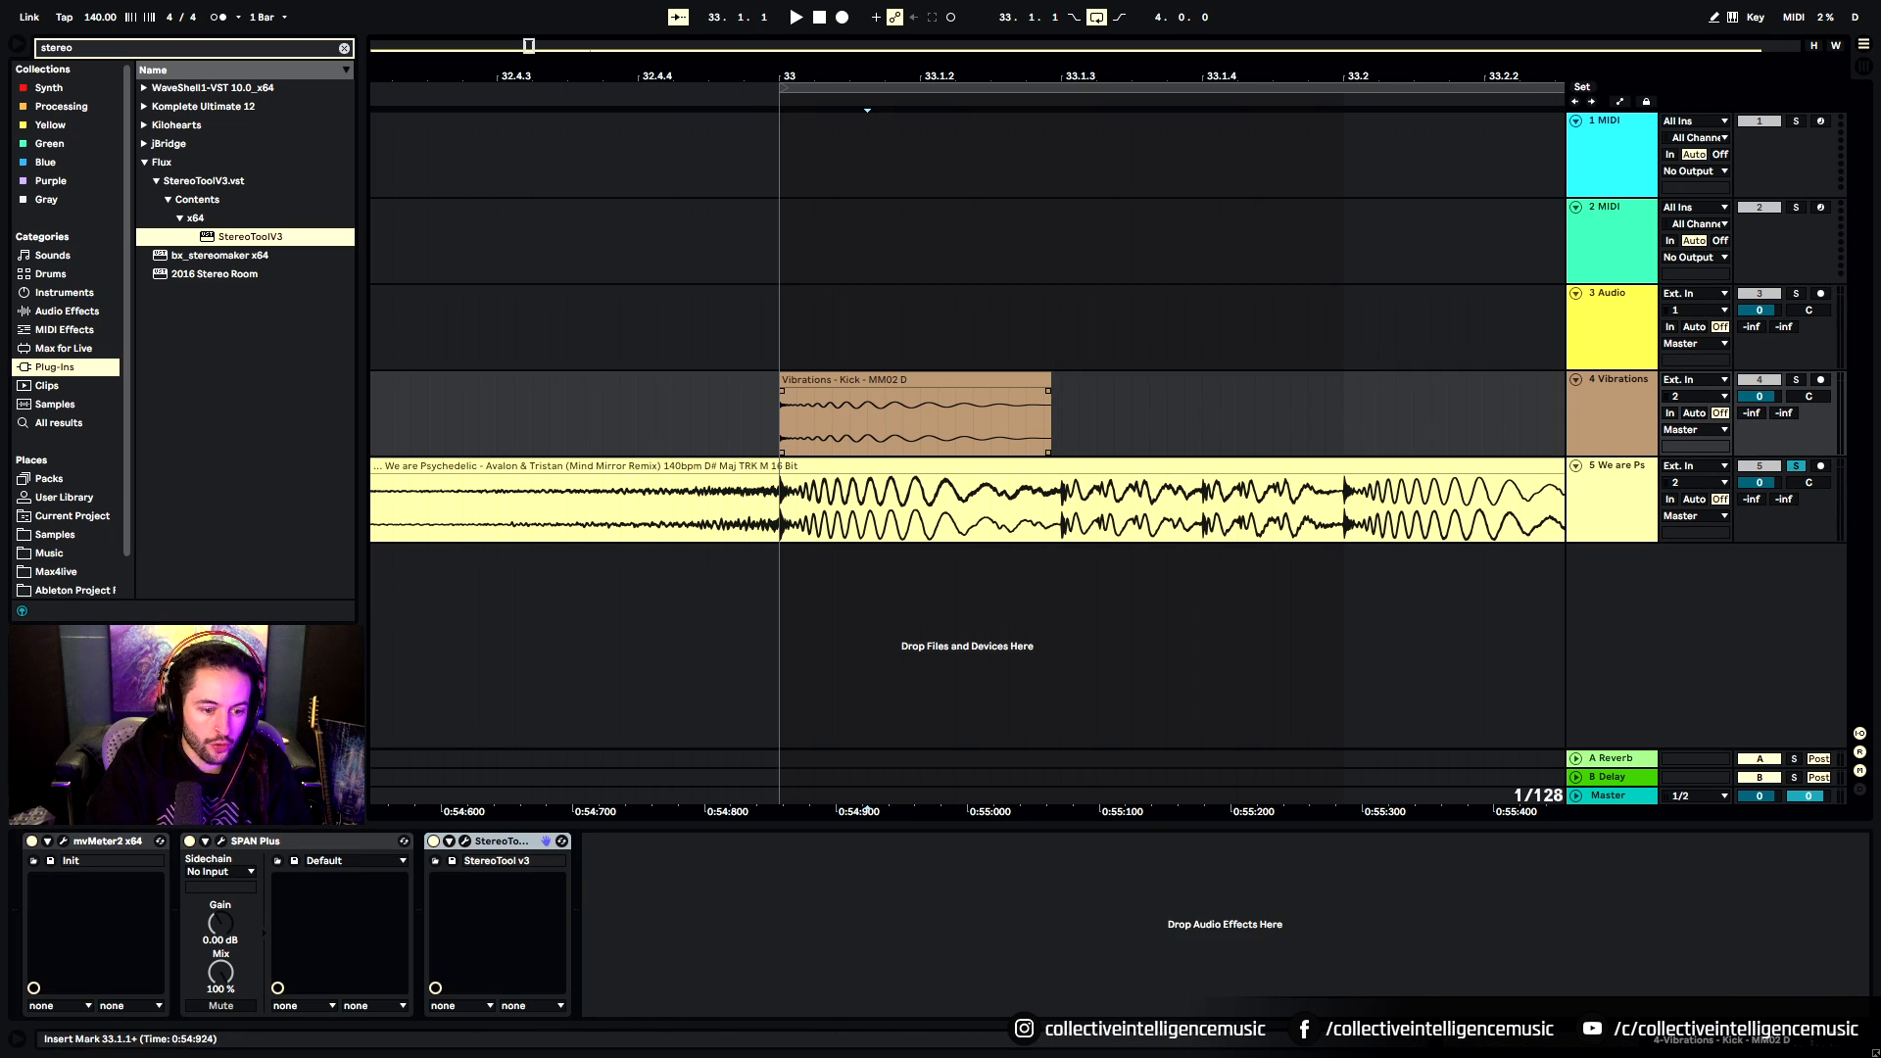
Turn off StereoTool v3 on the Vibrations track and open the mvMeter2 window of the reference track
click(435, 842)
click(831, 338)
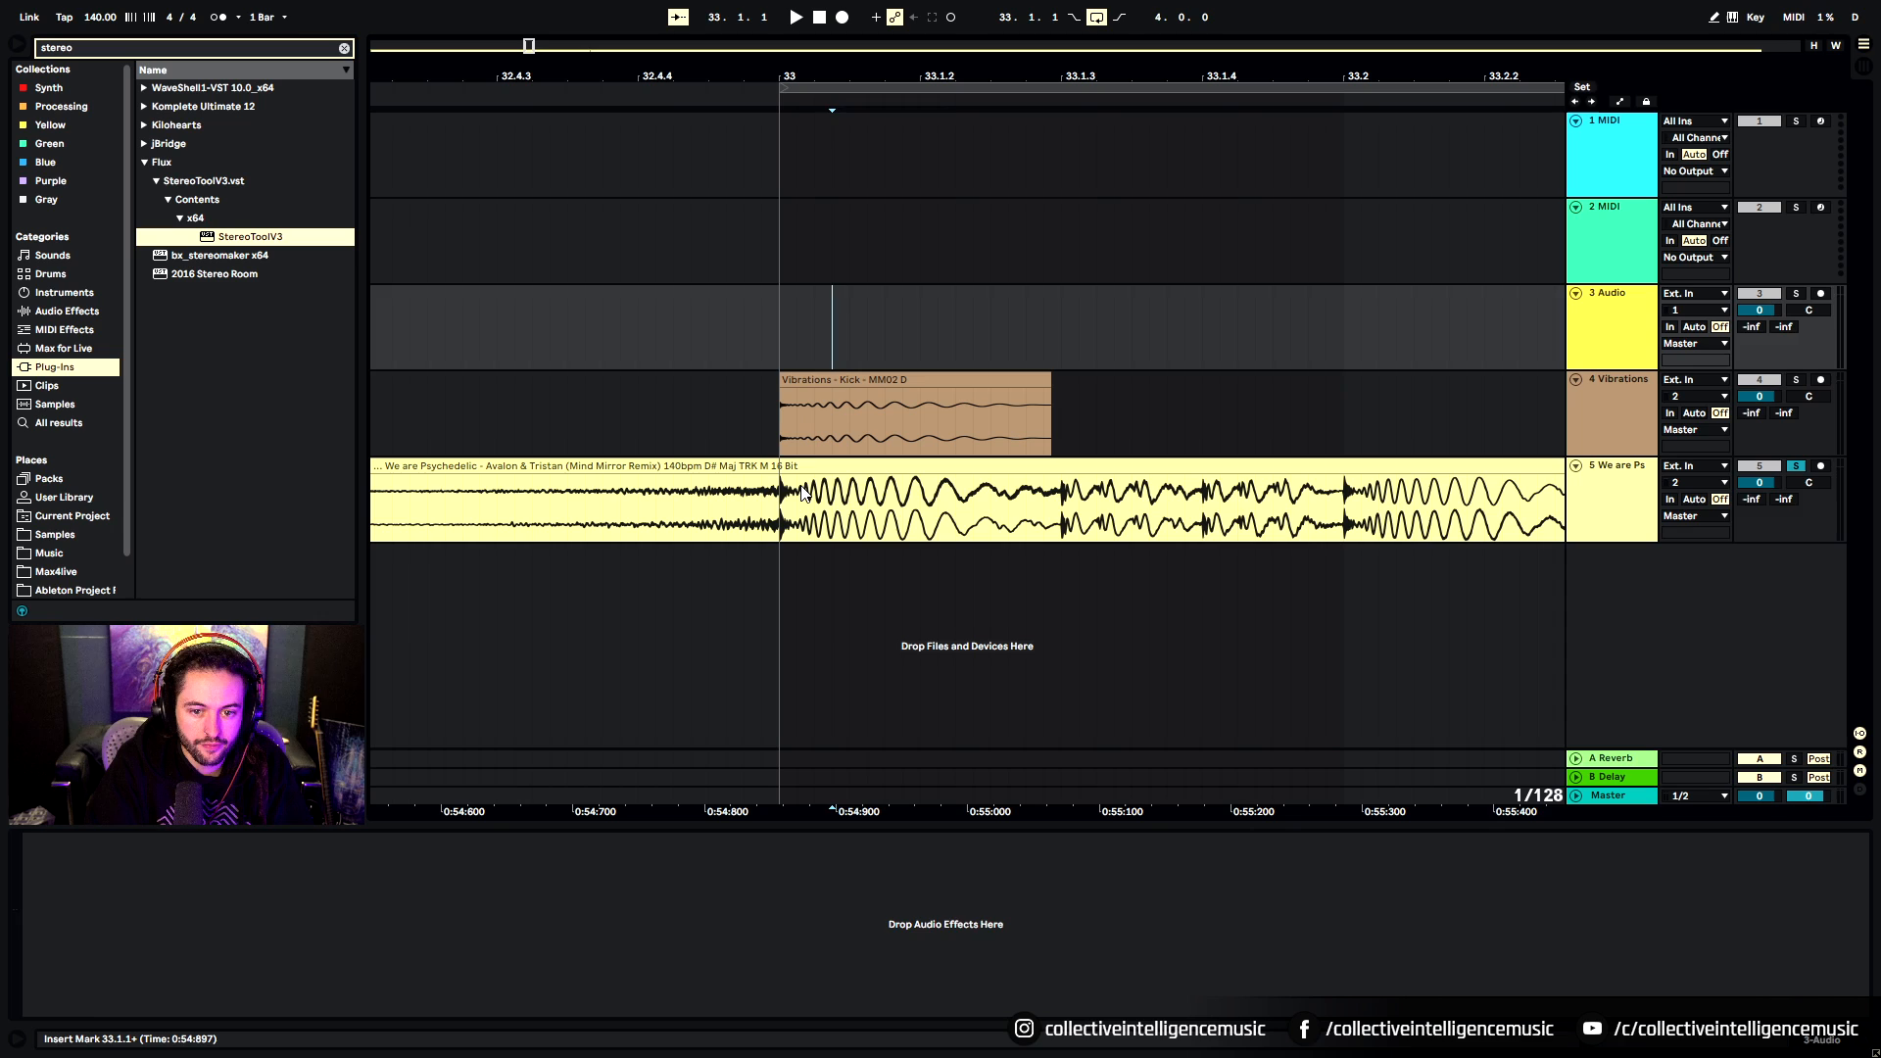
click(800, 467)
click(63, 841)
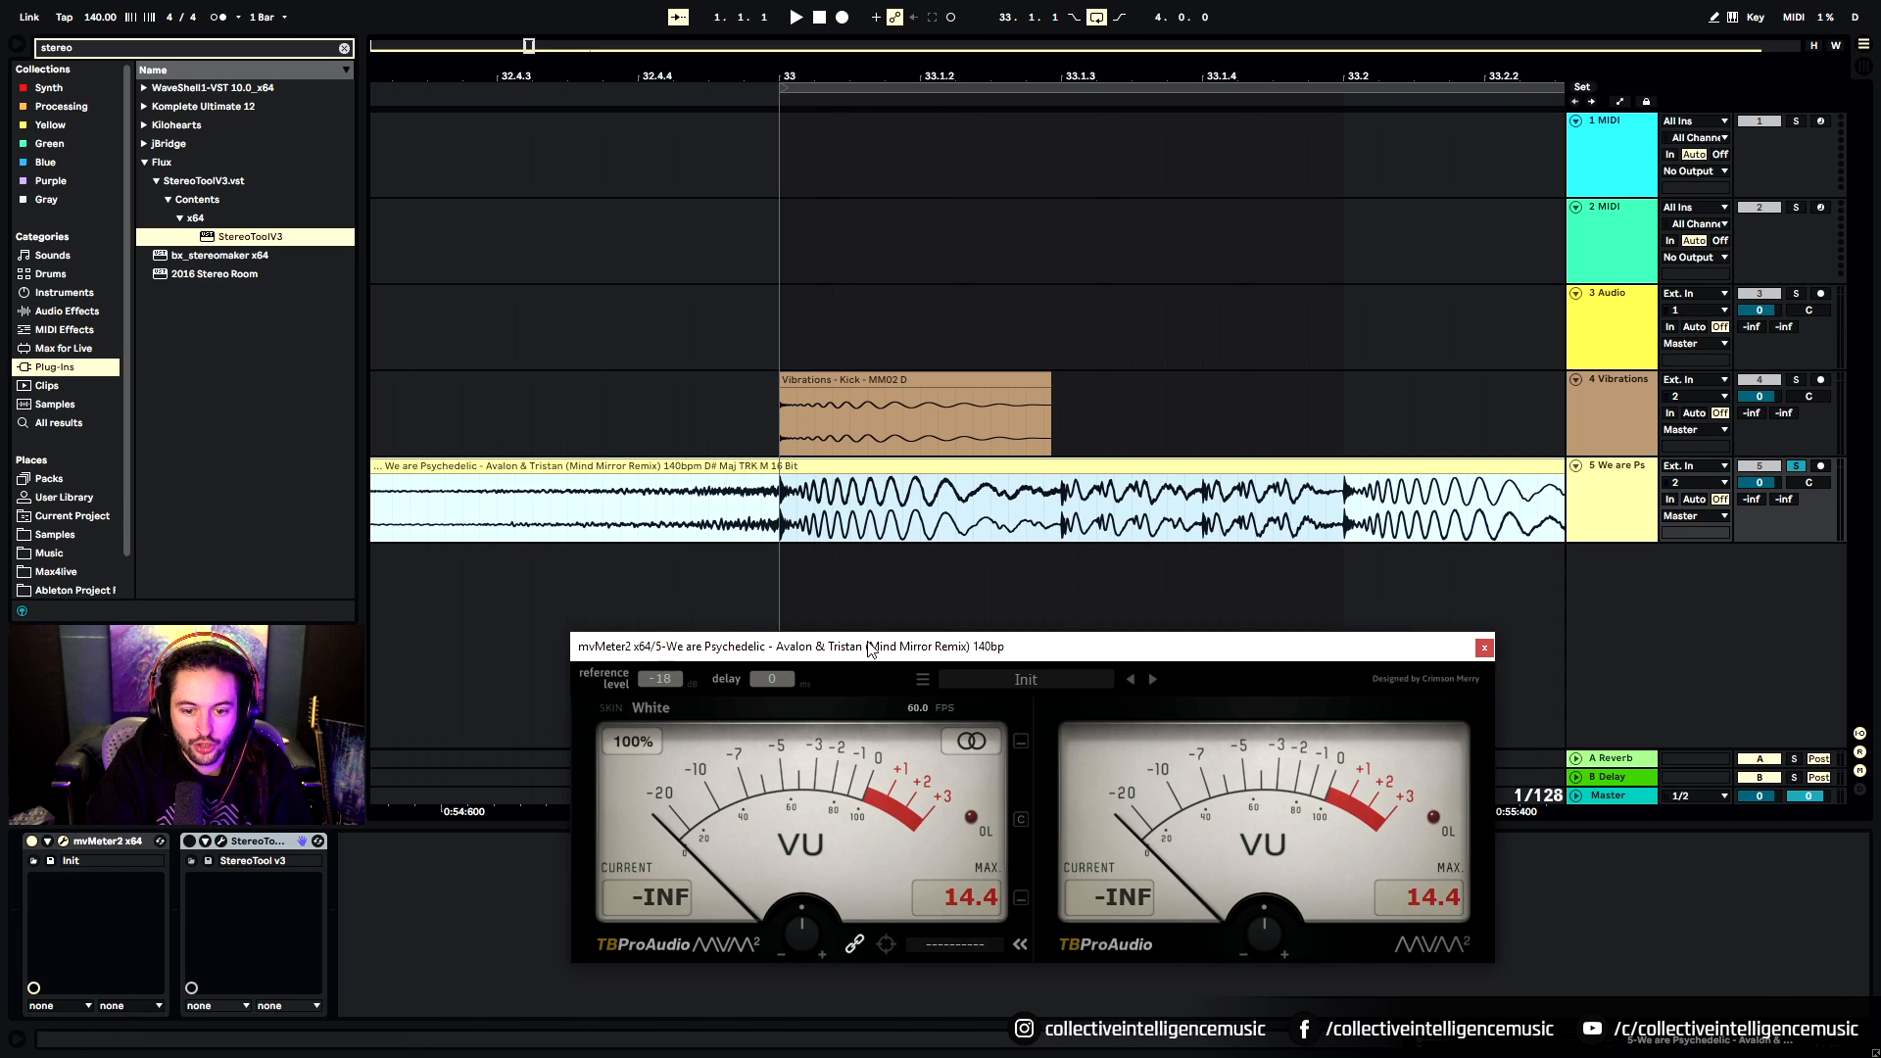
drag(869, 648, 775, 195)
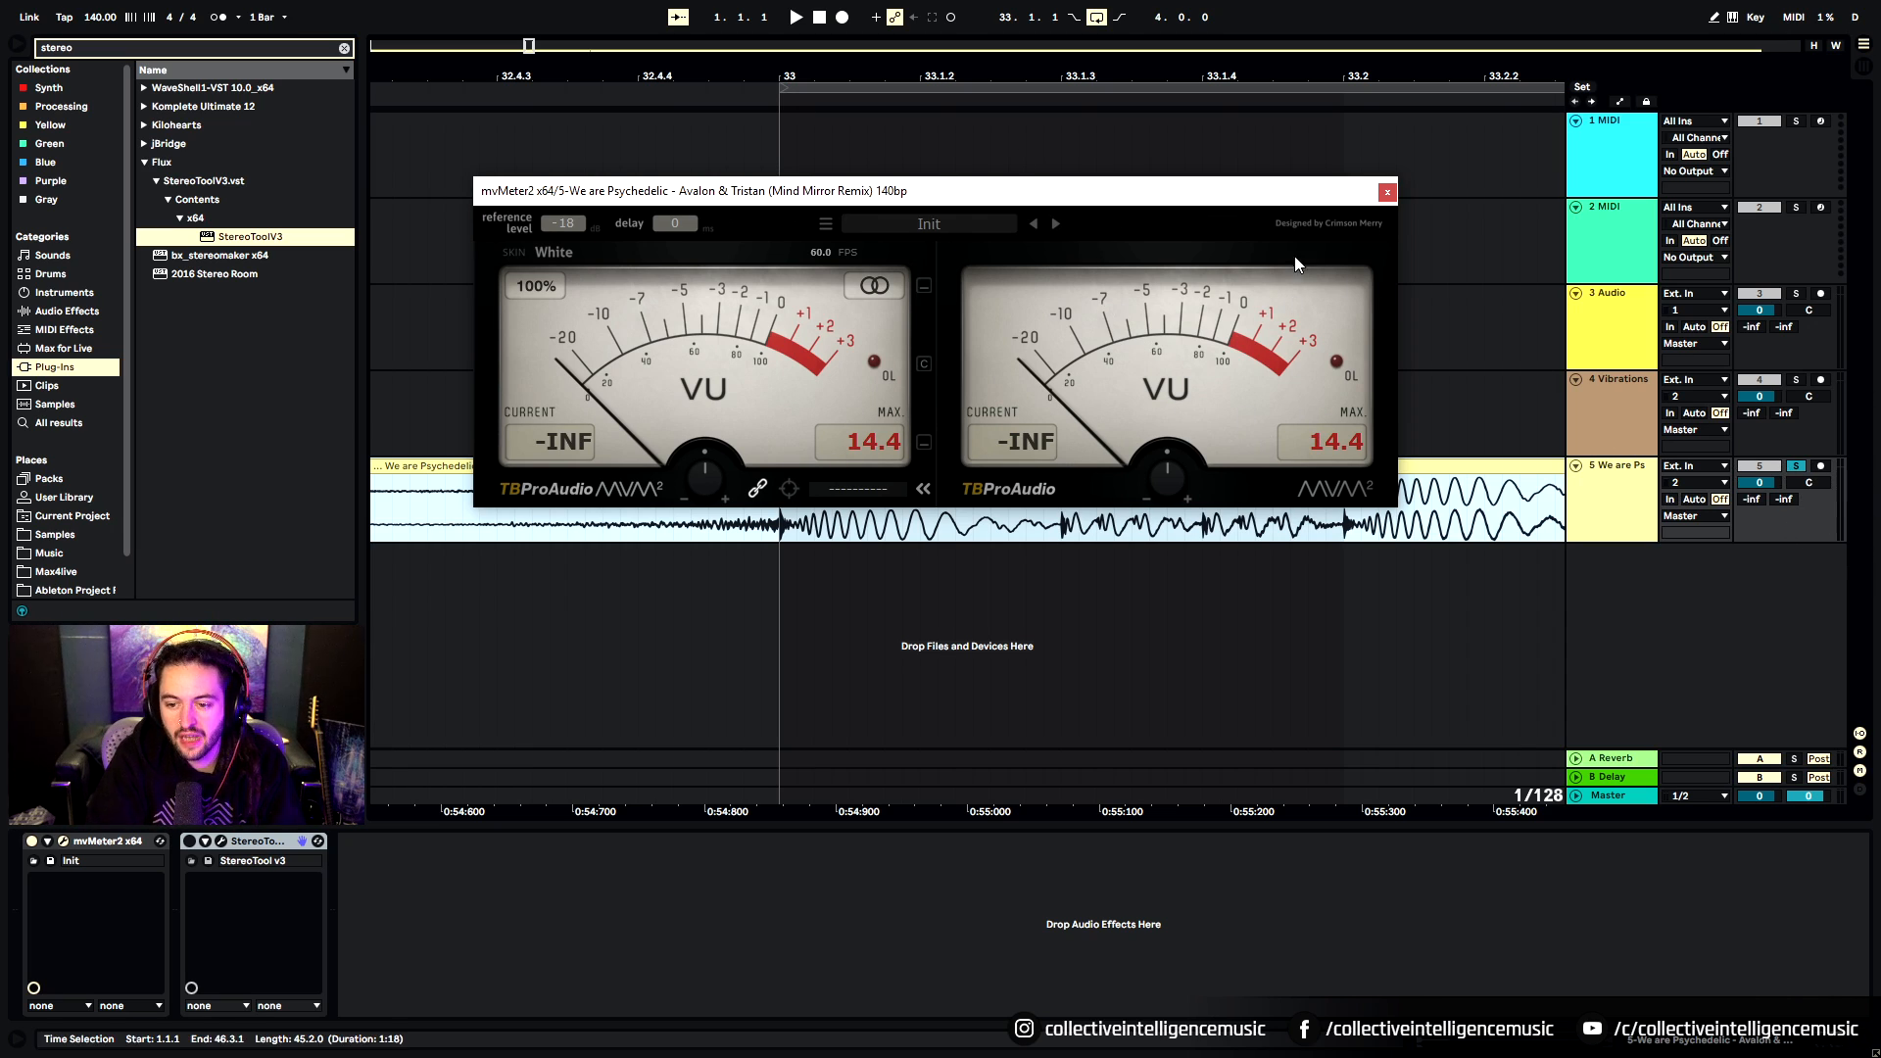
Play the reference track from 32.3.1 and read its VU level in mvMeter2
drag(1147, 78, 1137, 19)
drag(966, 76, 967, 61)
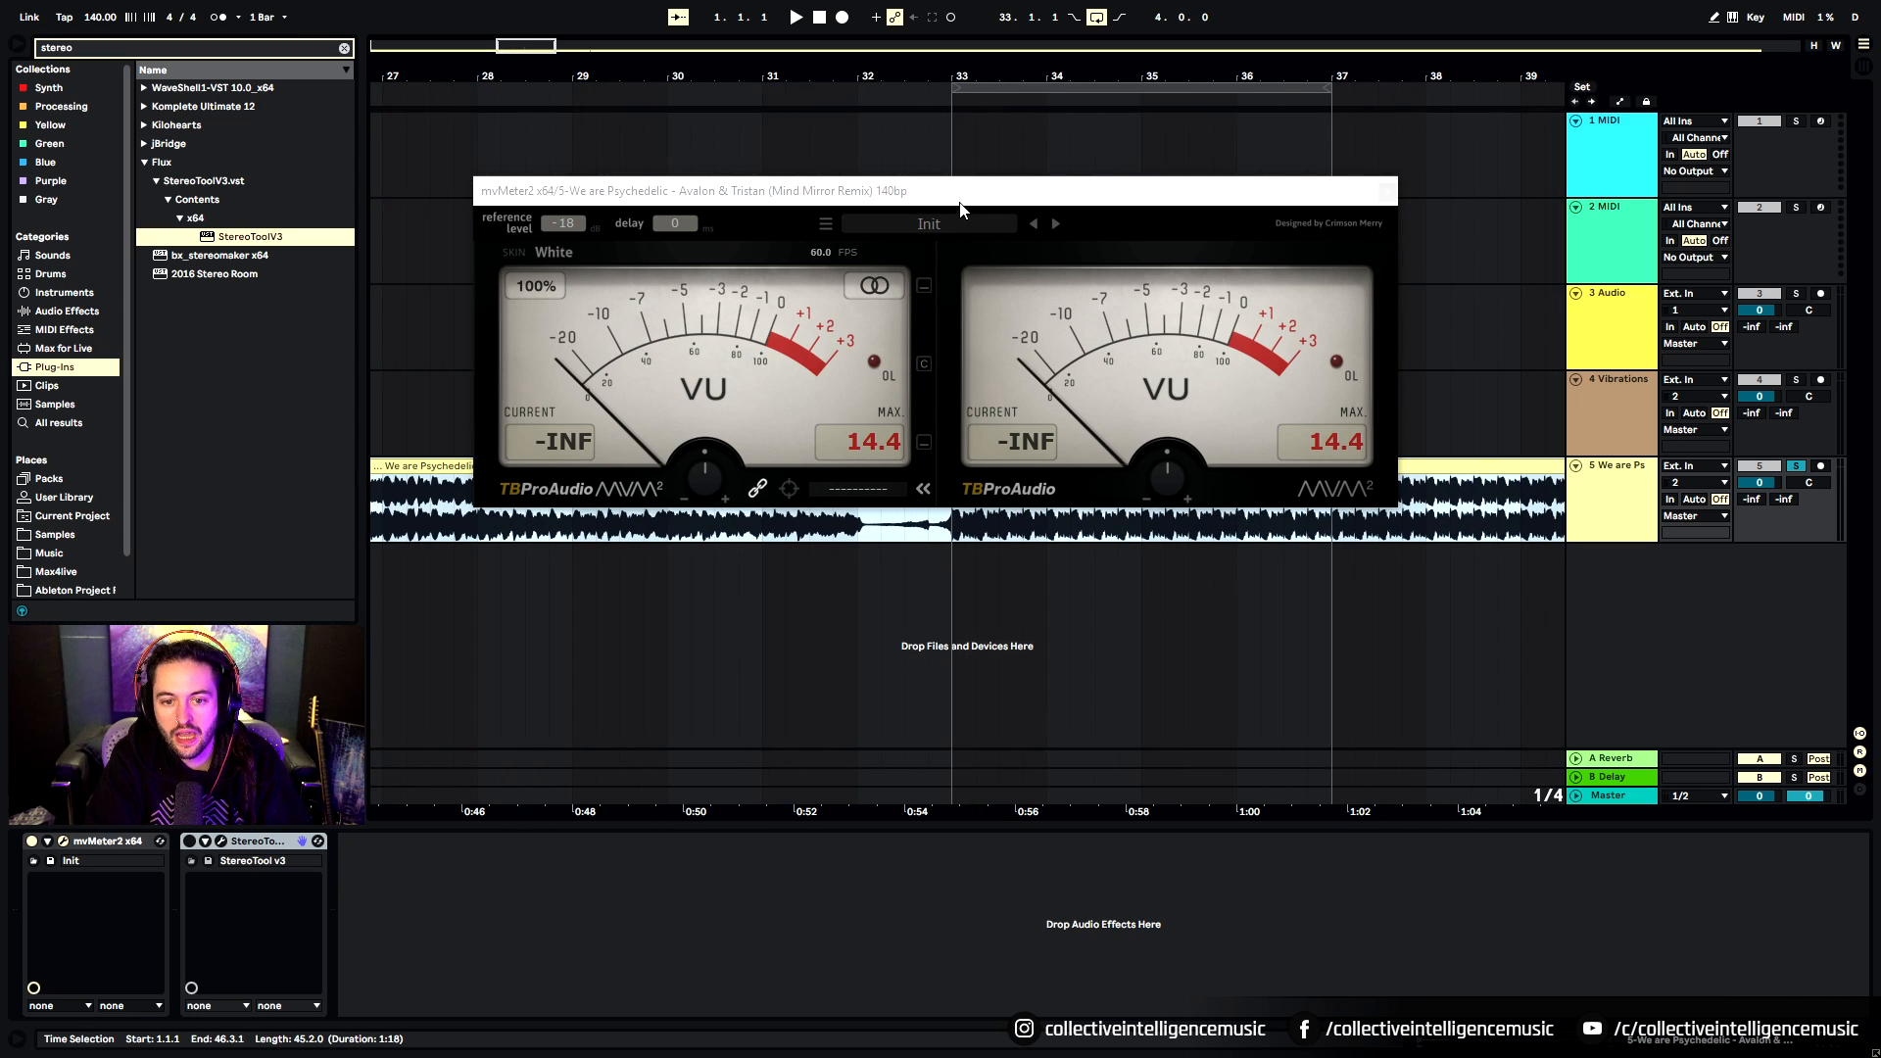
drag(961, 196, 958, 112)
click(779, 512)
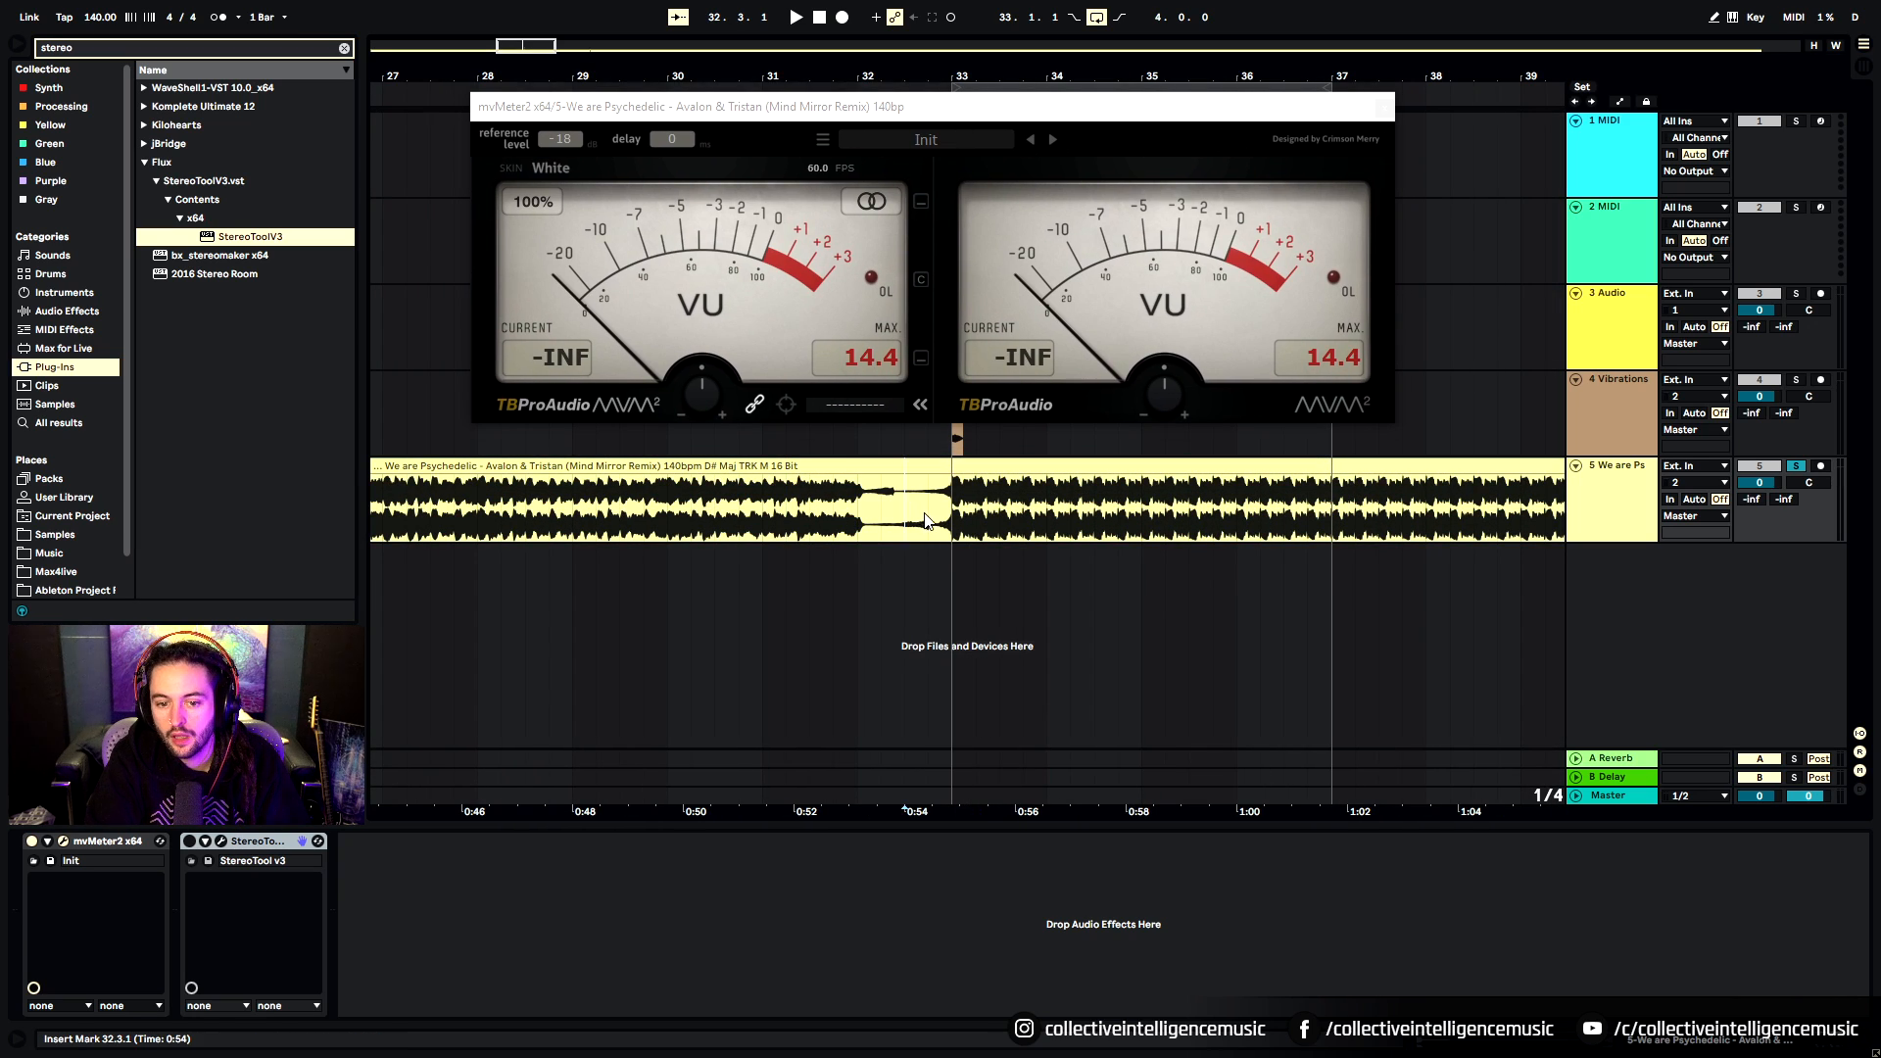
key(space)
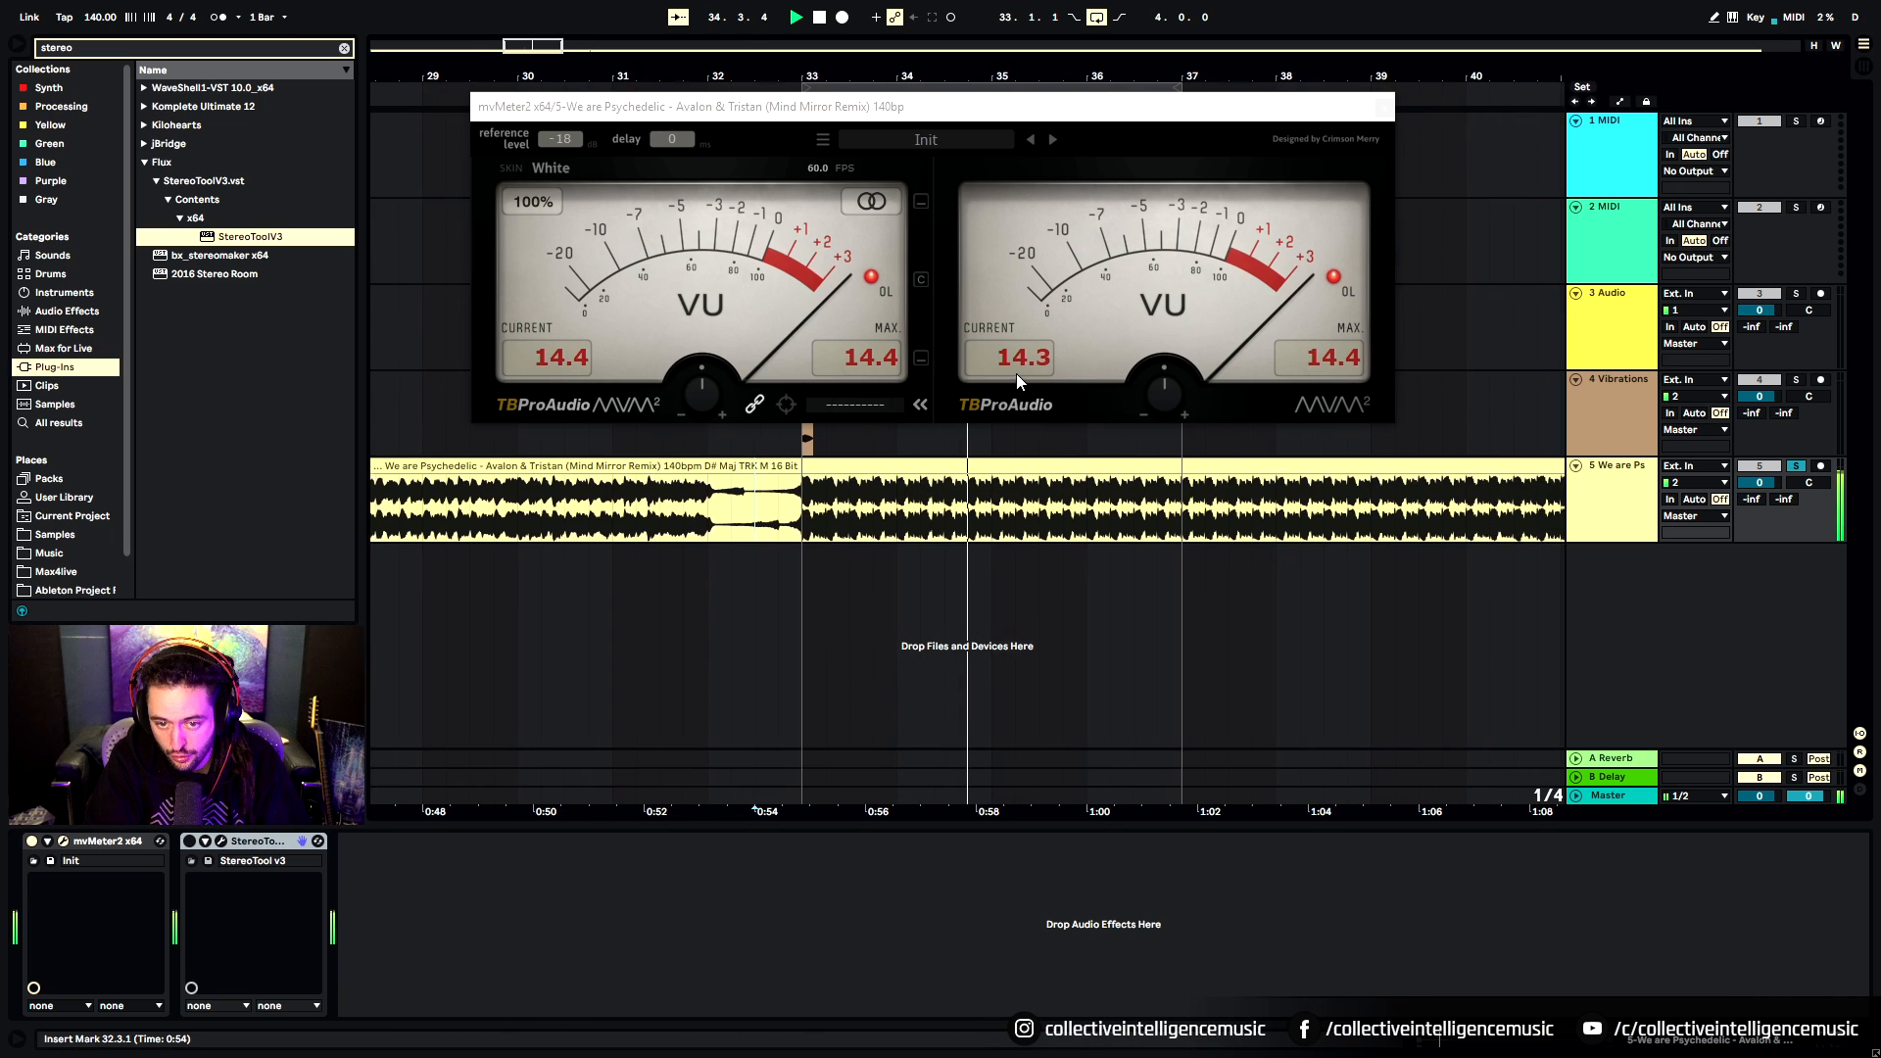
Stop playback and set the gain of the first reference clip to -14.4 dB
click(969, 461)
key(space)
click(1573, 1039)
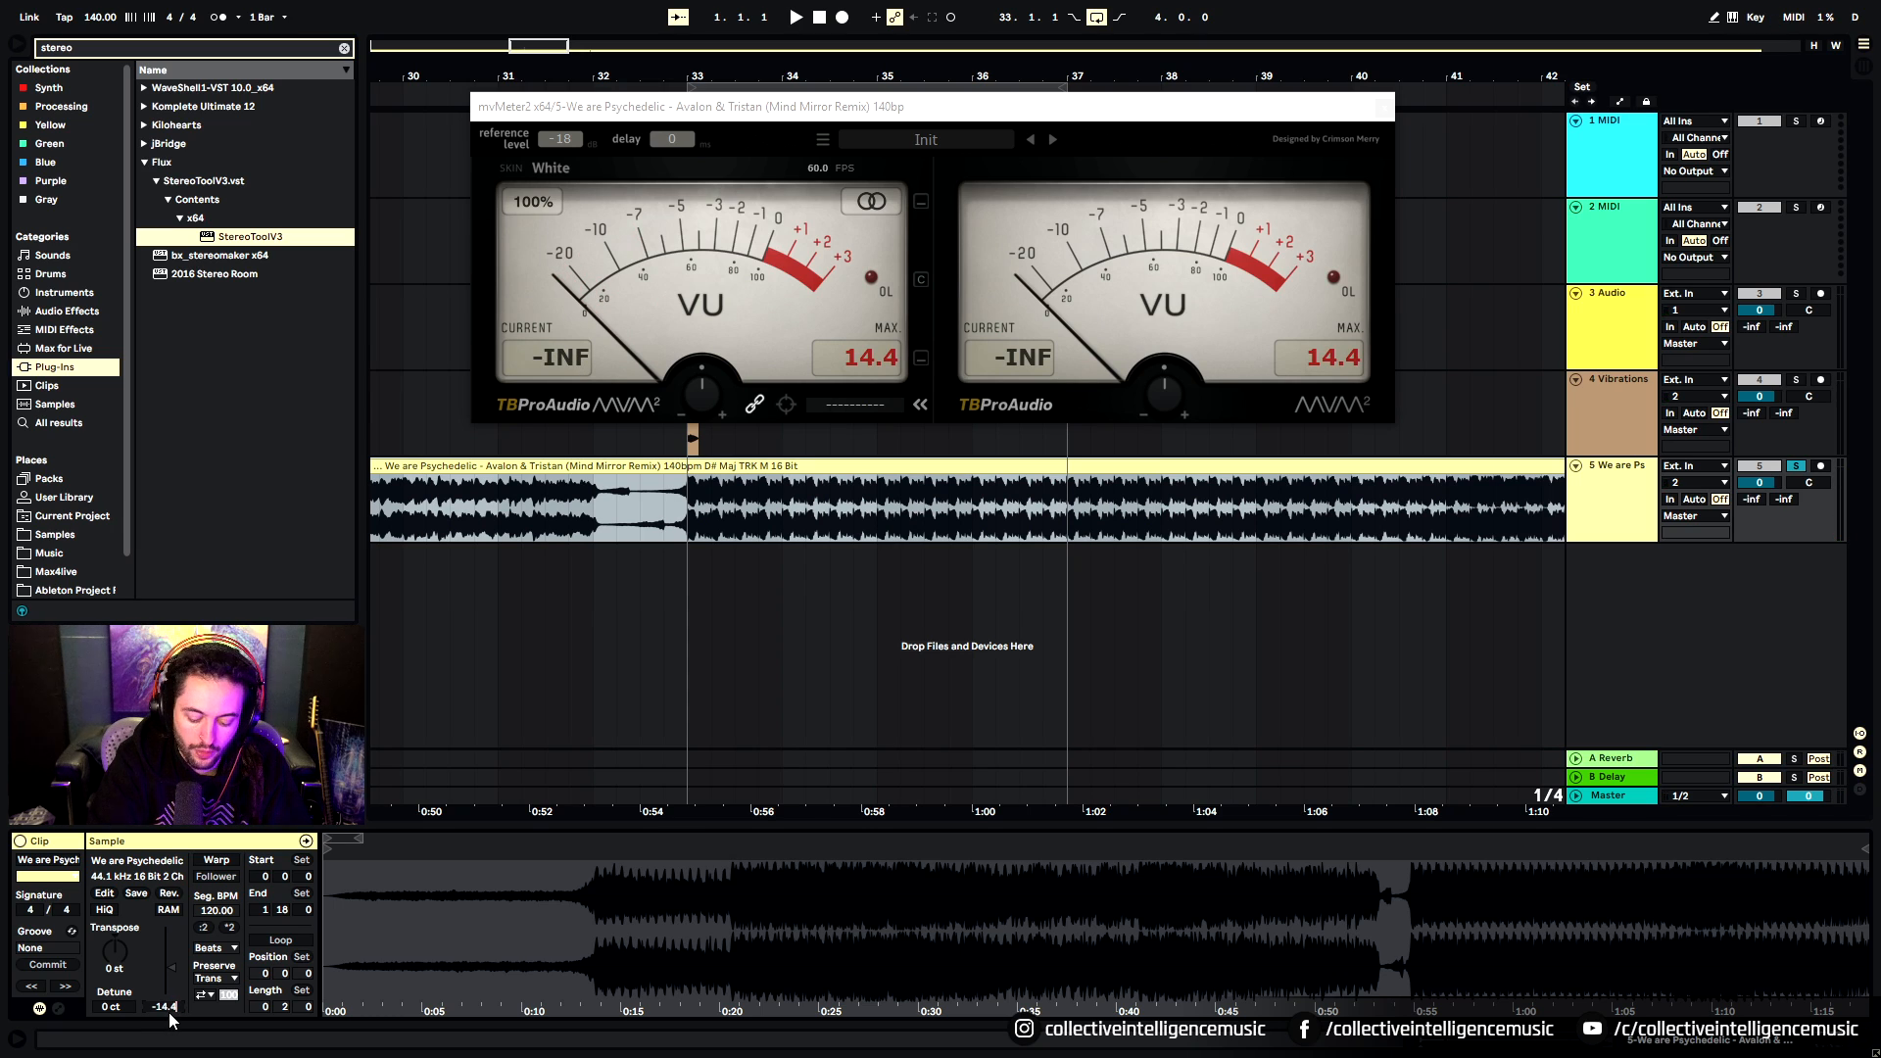
key(Return)
Delete the second reference clip, which starts at 46.3.1
click(692, 521)
key(space)
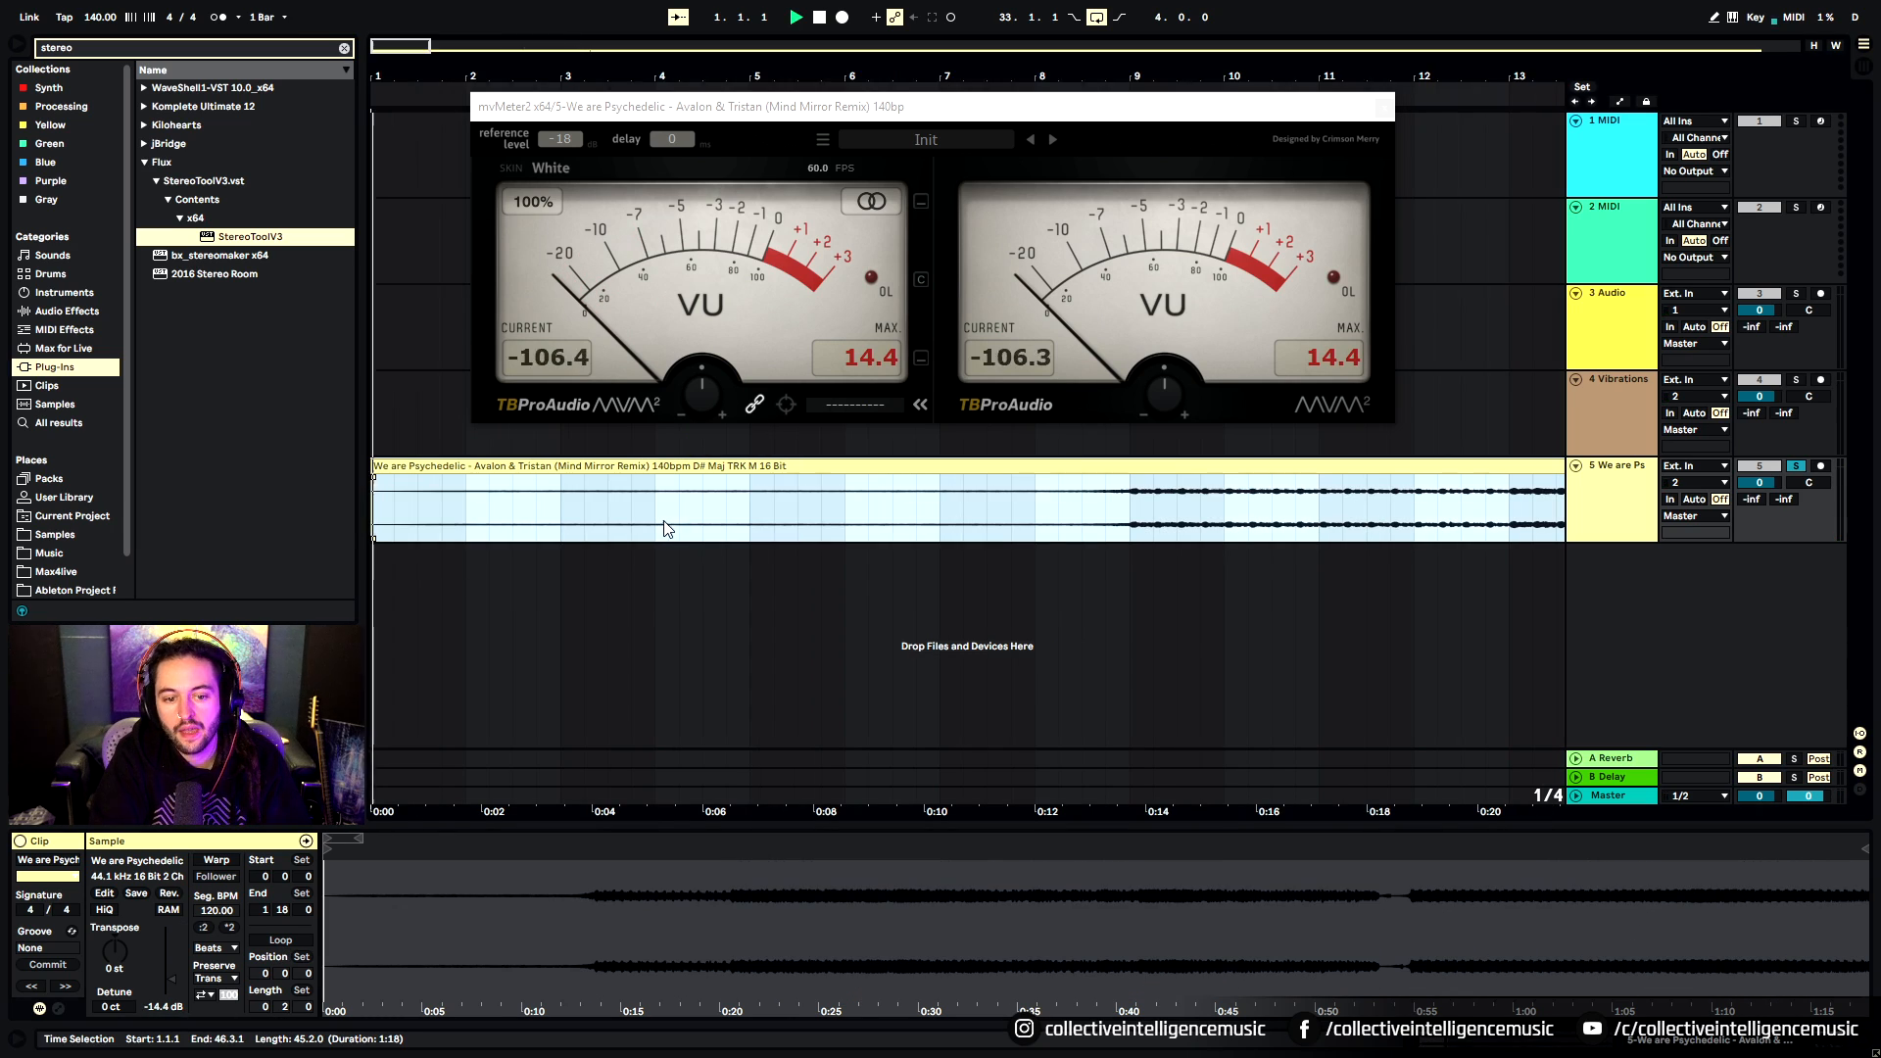
click(1113, 524)
scroll(1113, 524, down, 10)
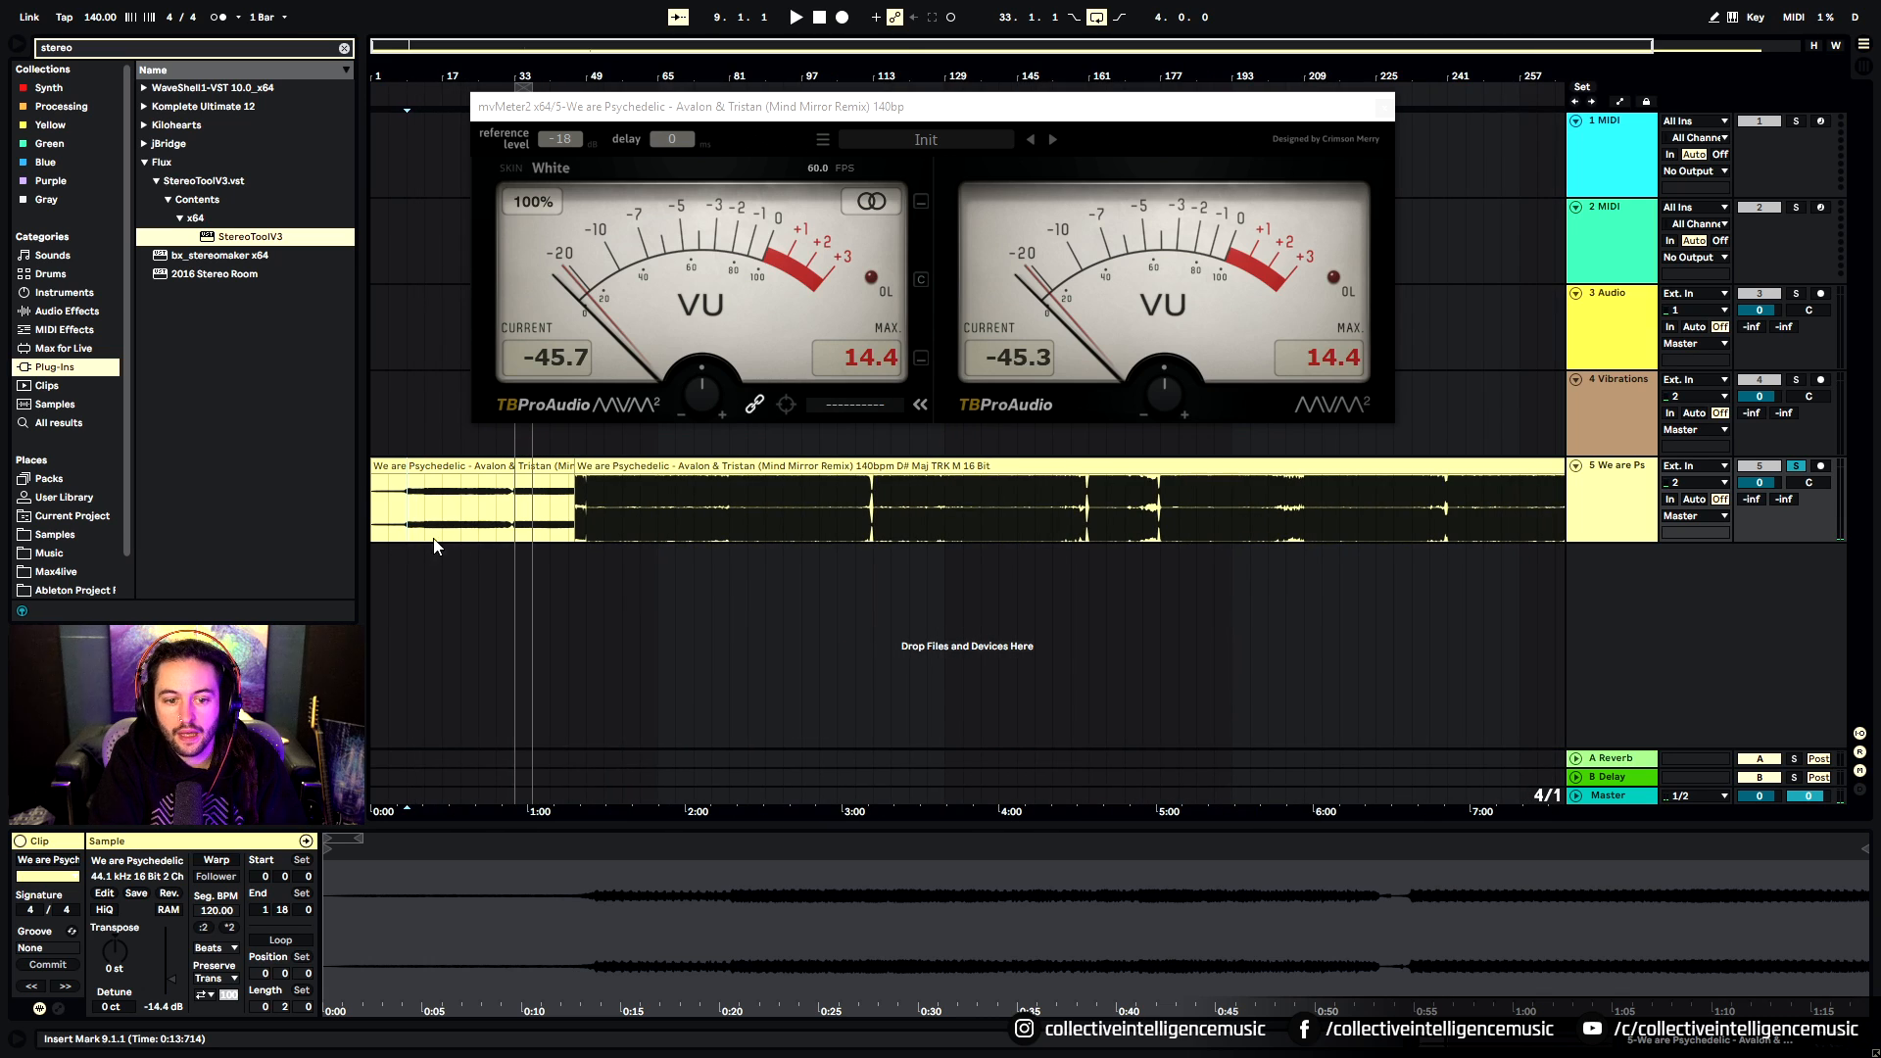
click(513, 514)
click(587, 502)
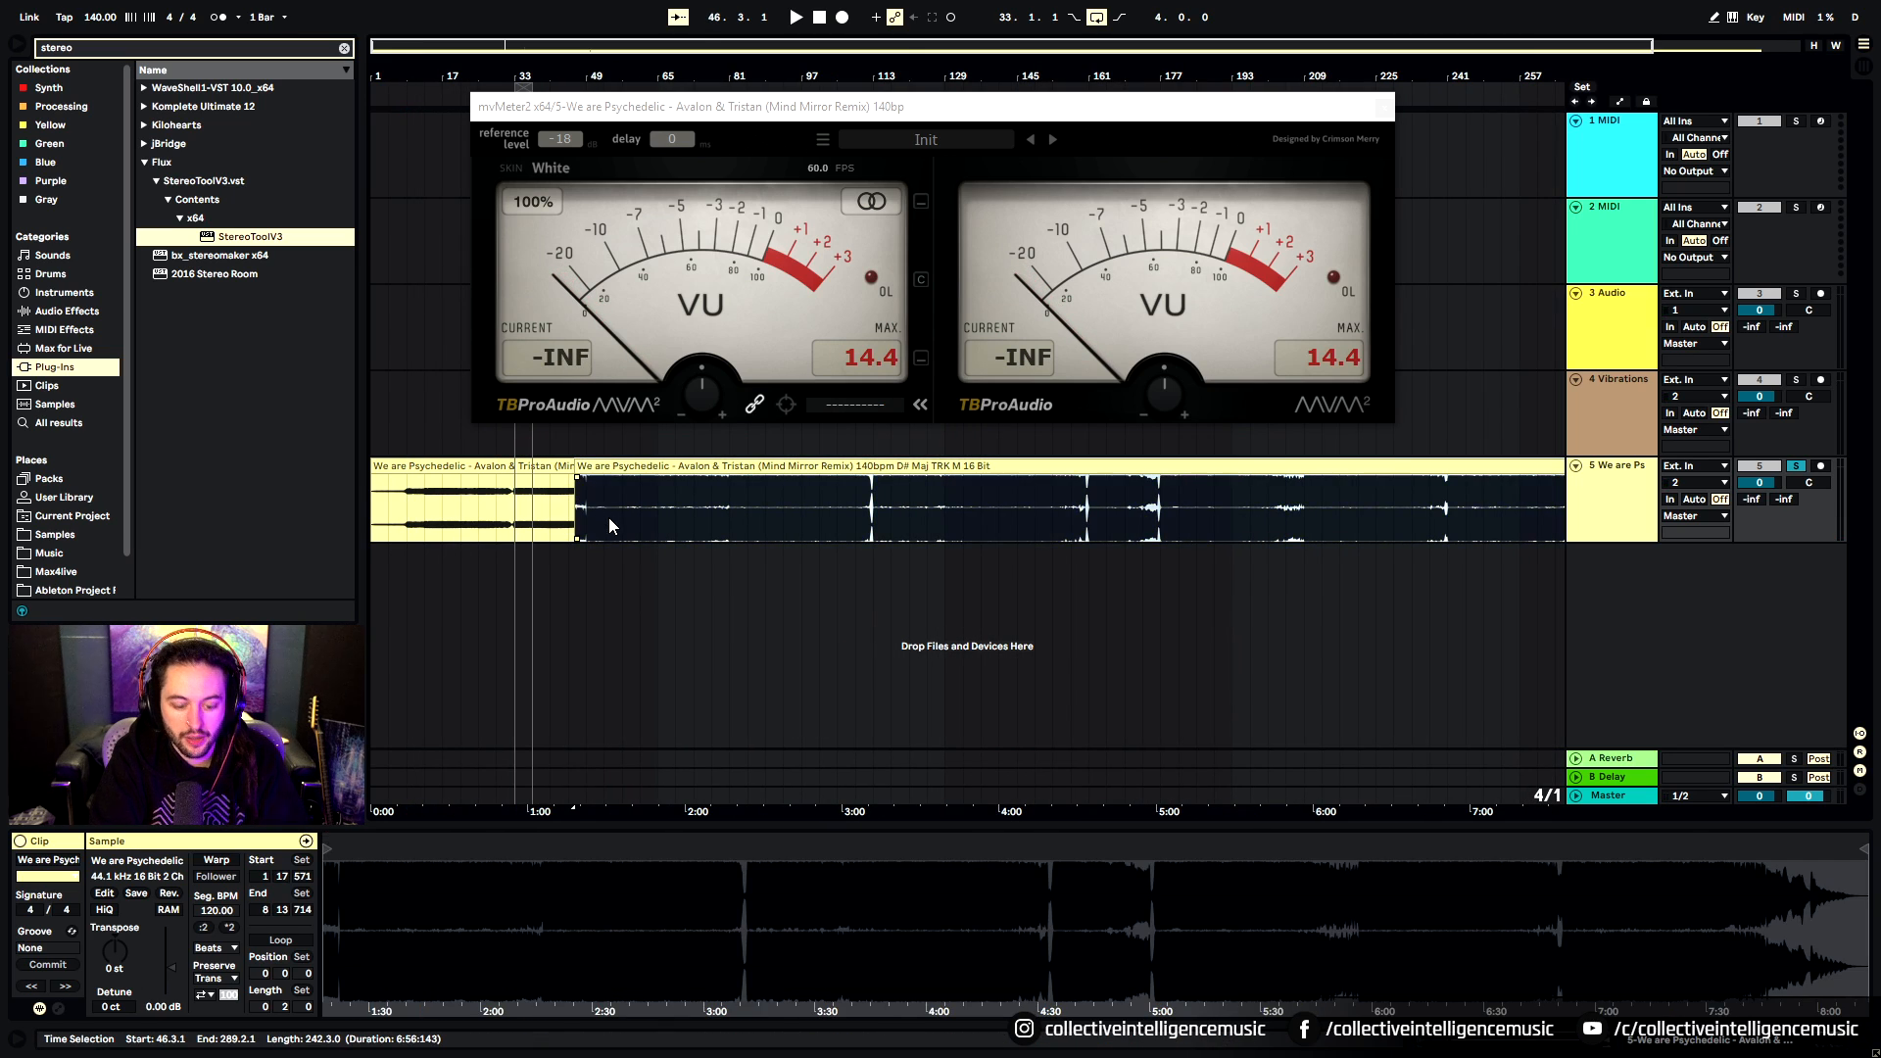
key(Delete)
Play the gain-reduced reference clip from 32.4.3 and check its level on the VU meter
click(507, 524)
drag(518, 76, 523, 438)
click(392, 526)
key(space)
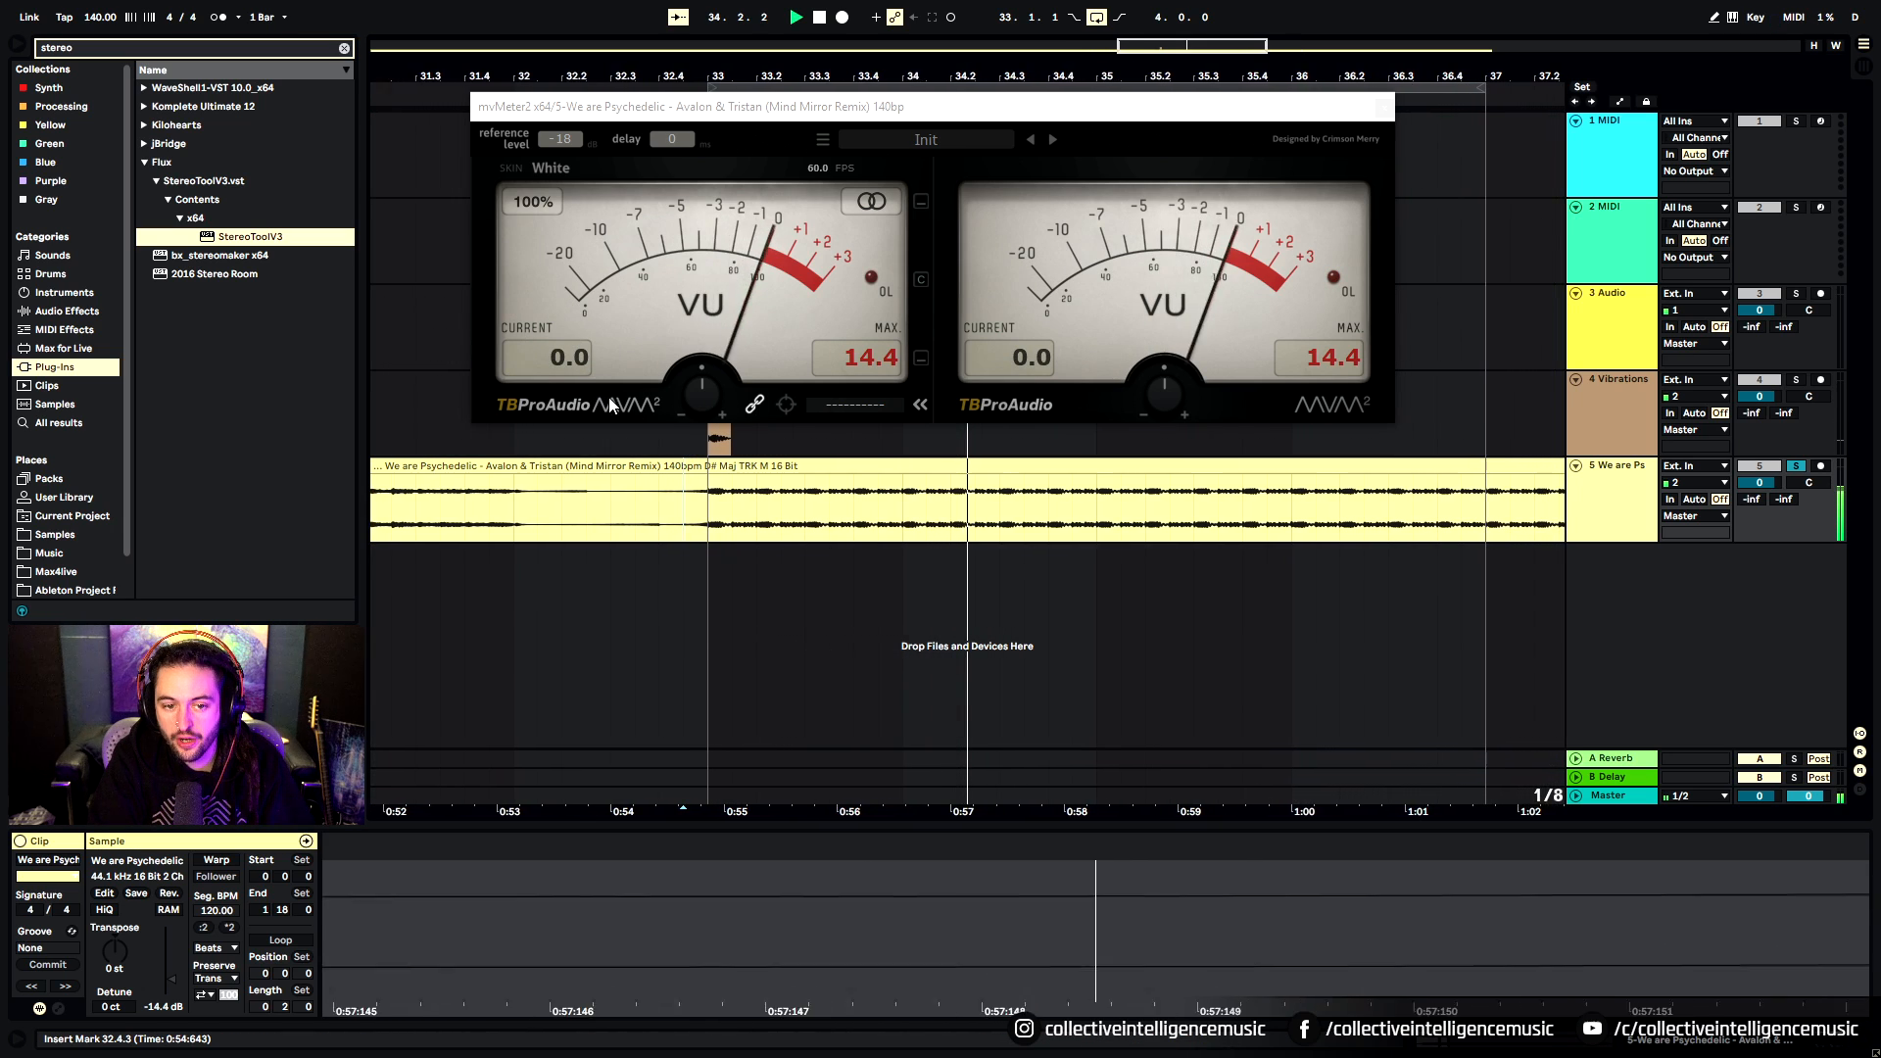
key(space)
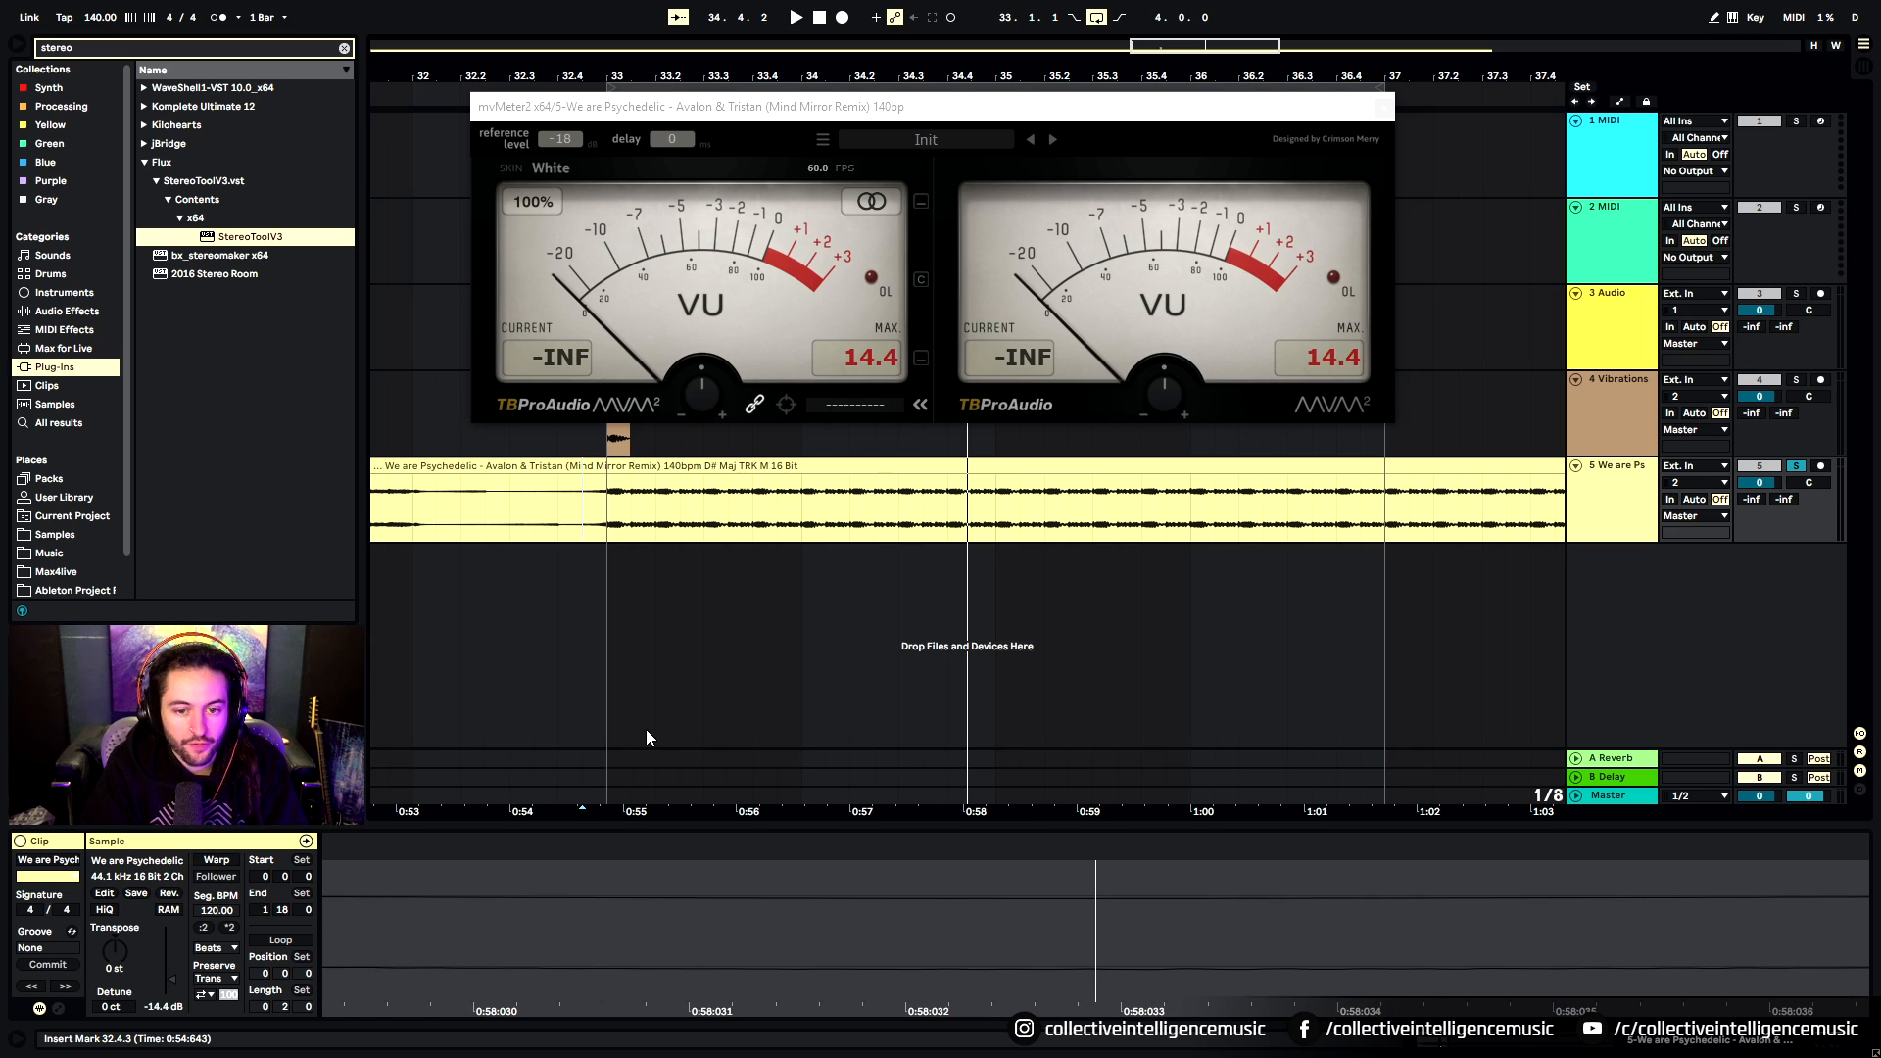
Inspect a single kick in the reference clip by selecting the range from 33.4.1 to 33.4.3
click(582, 450)
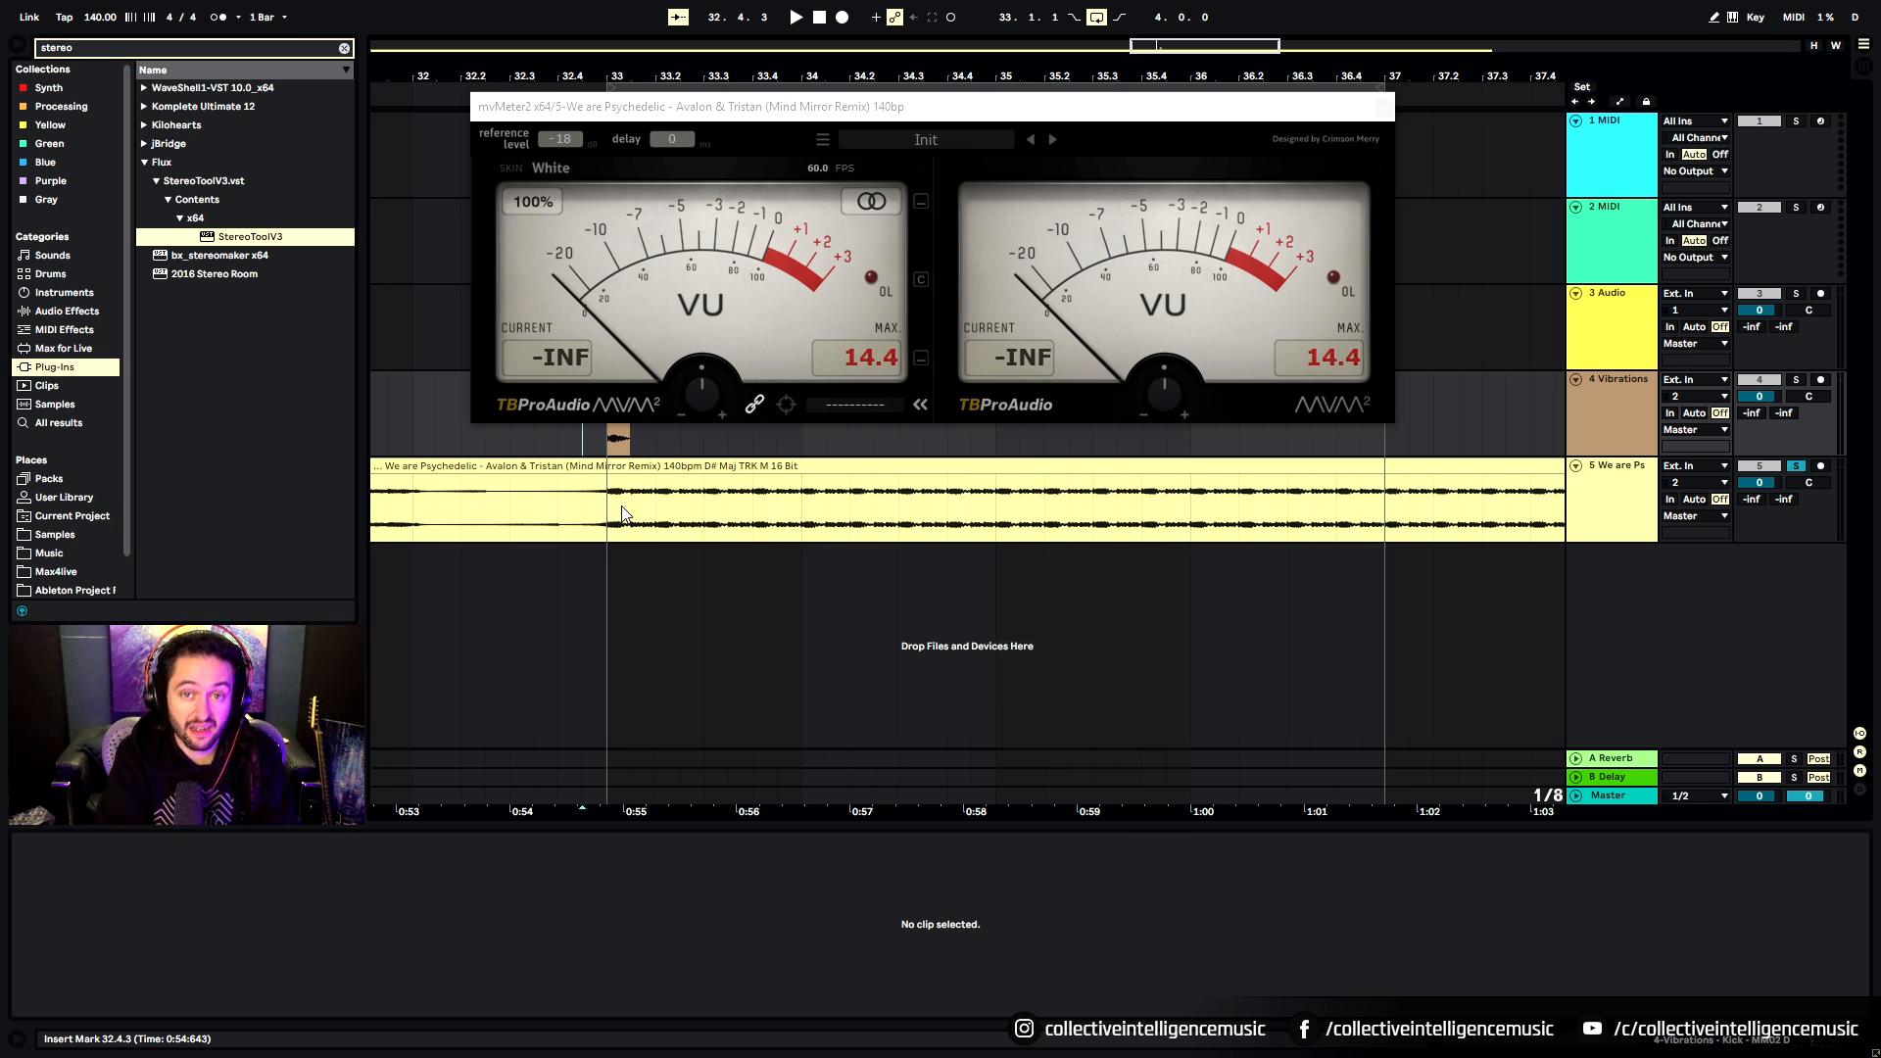
click(1117, 503)
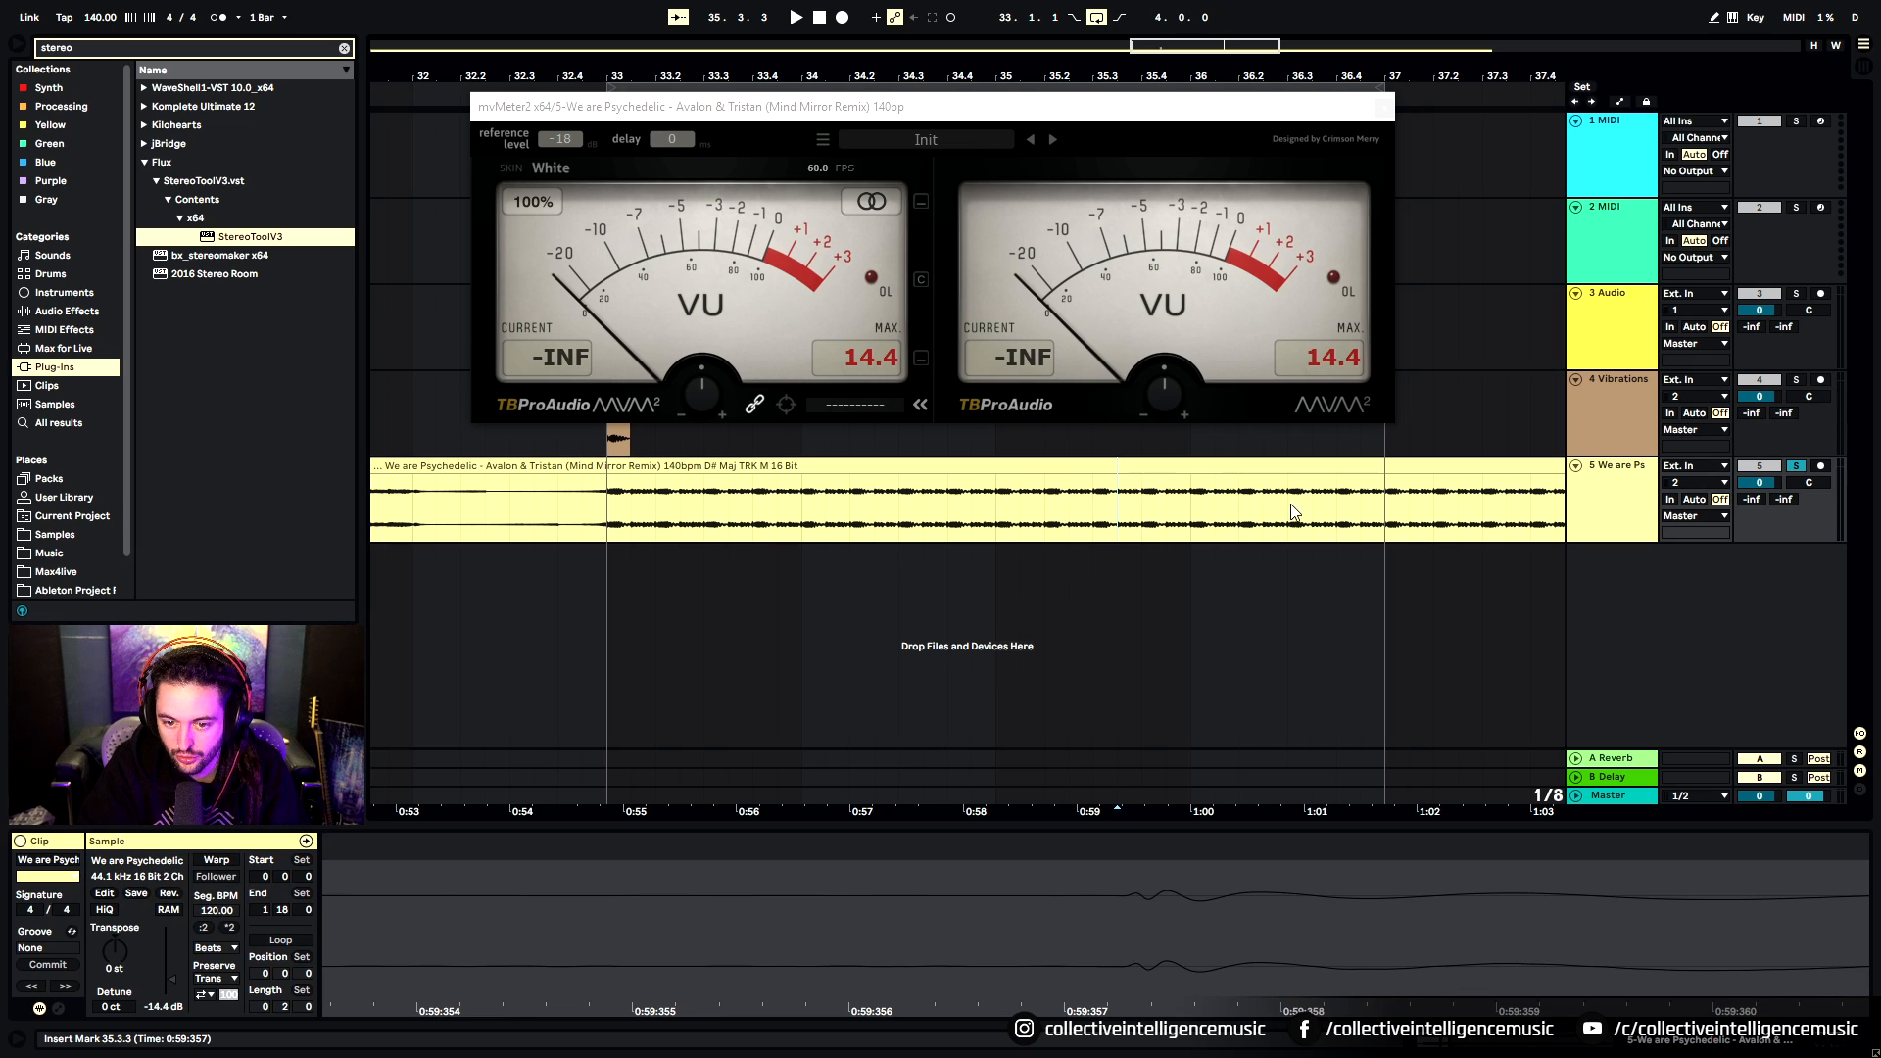
click(749, 513)
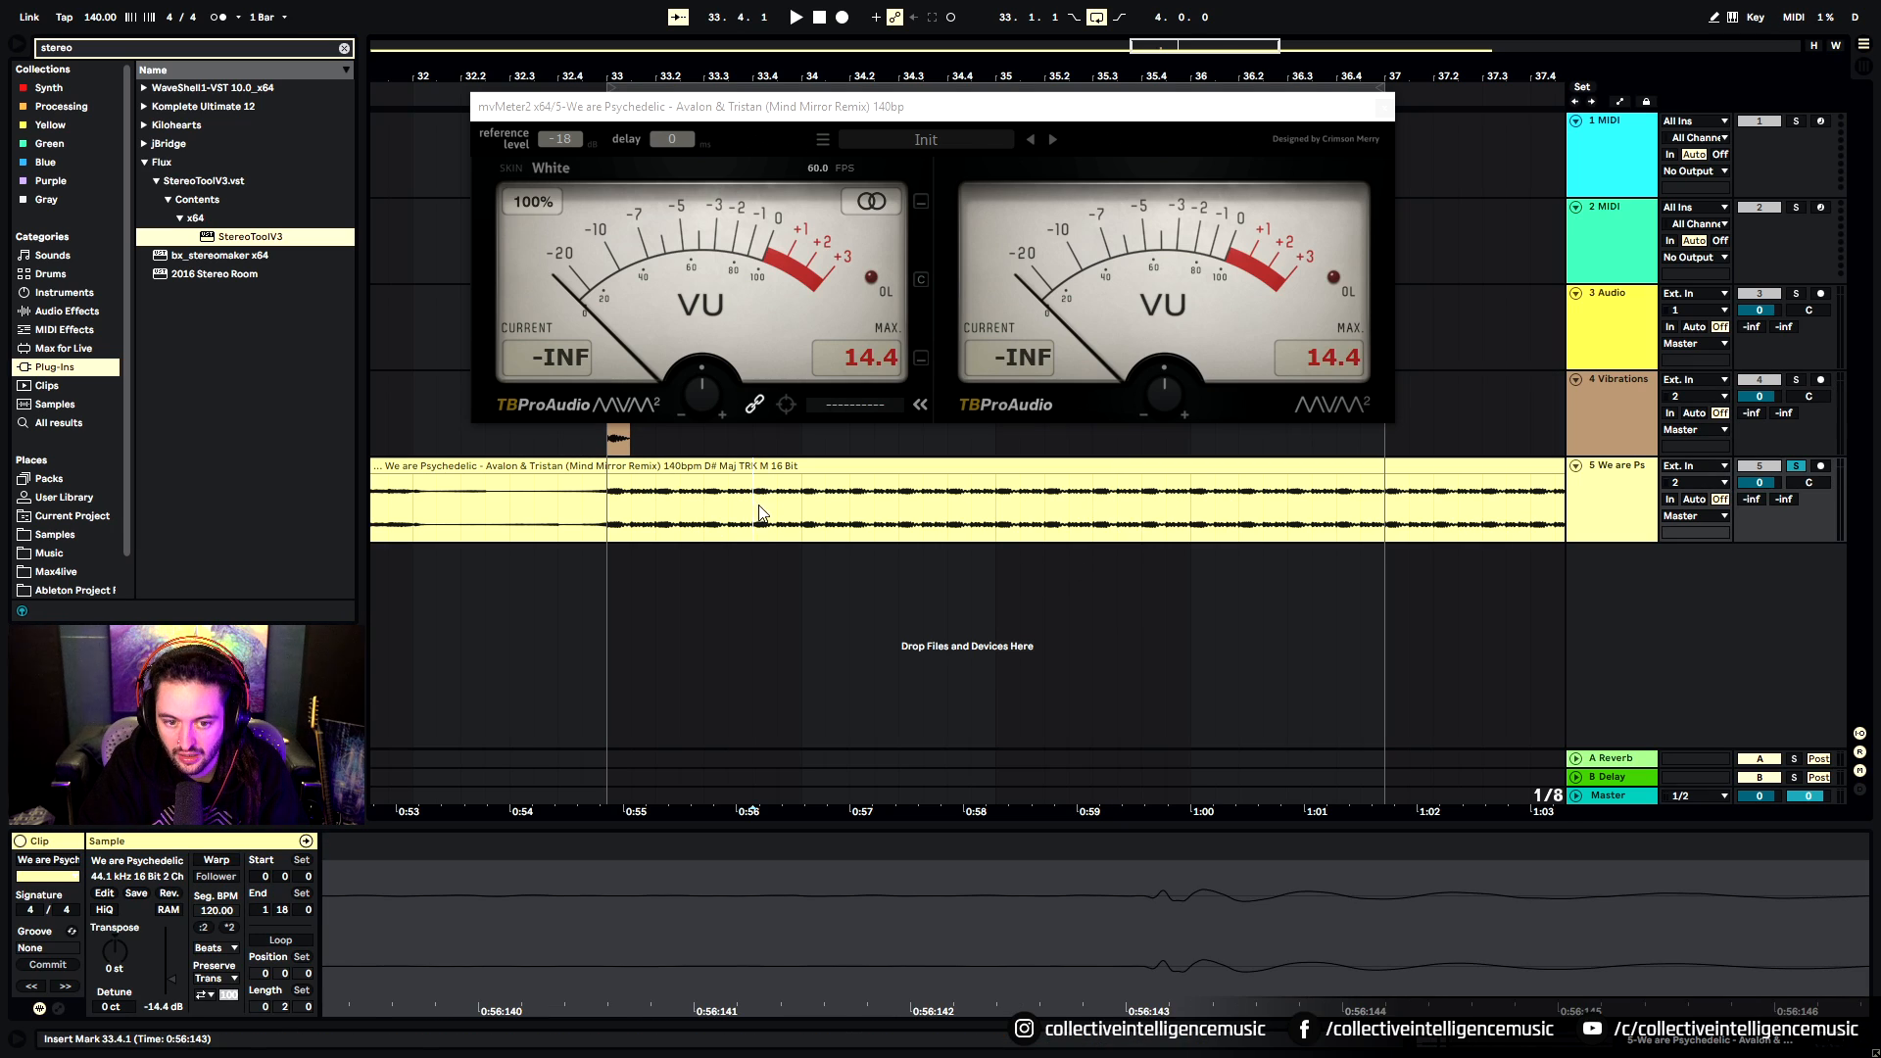
mouse_move(759, 506)
mouse_down()
mouse_move(768, 542)
mouse_move(790, 512)
mouse_move(767, 512)
mouse_up()
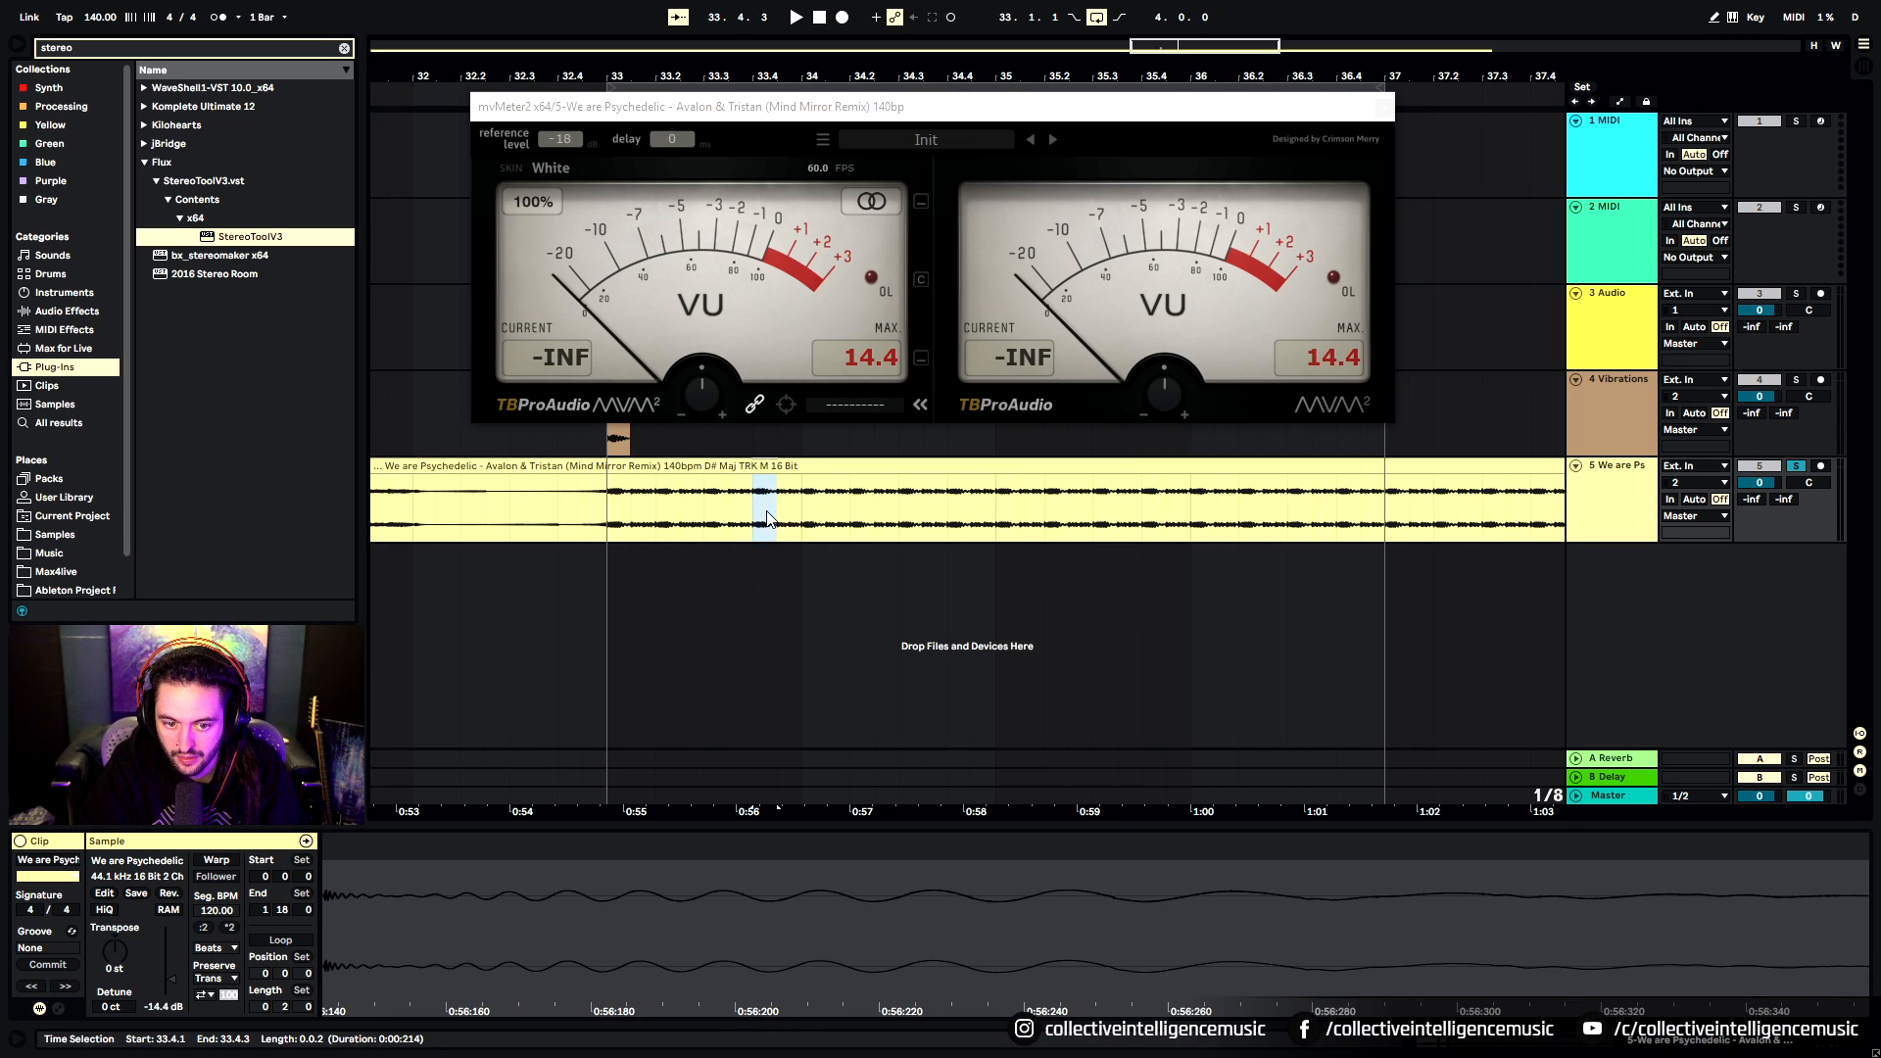
click(778, 583)
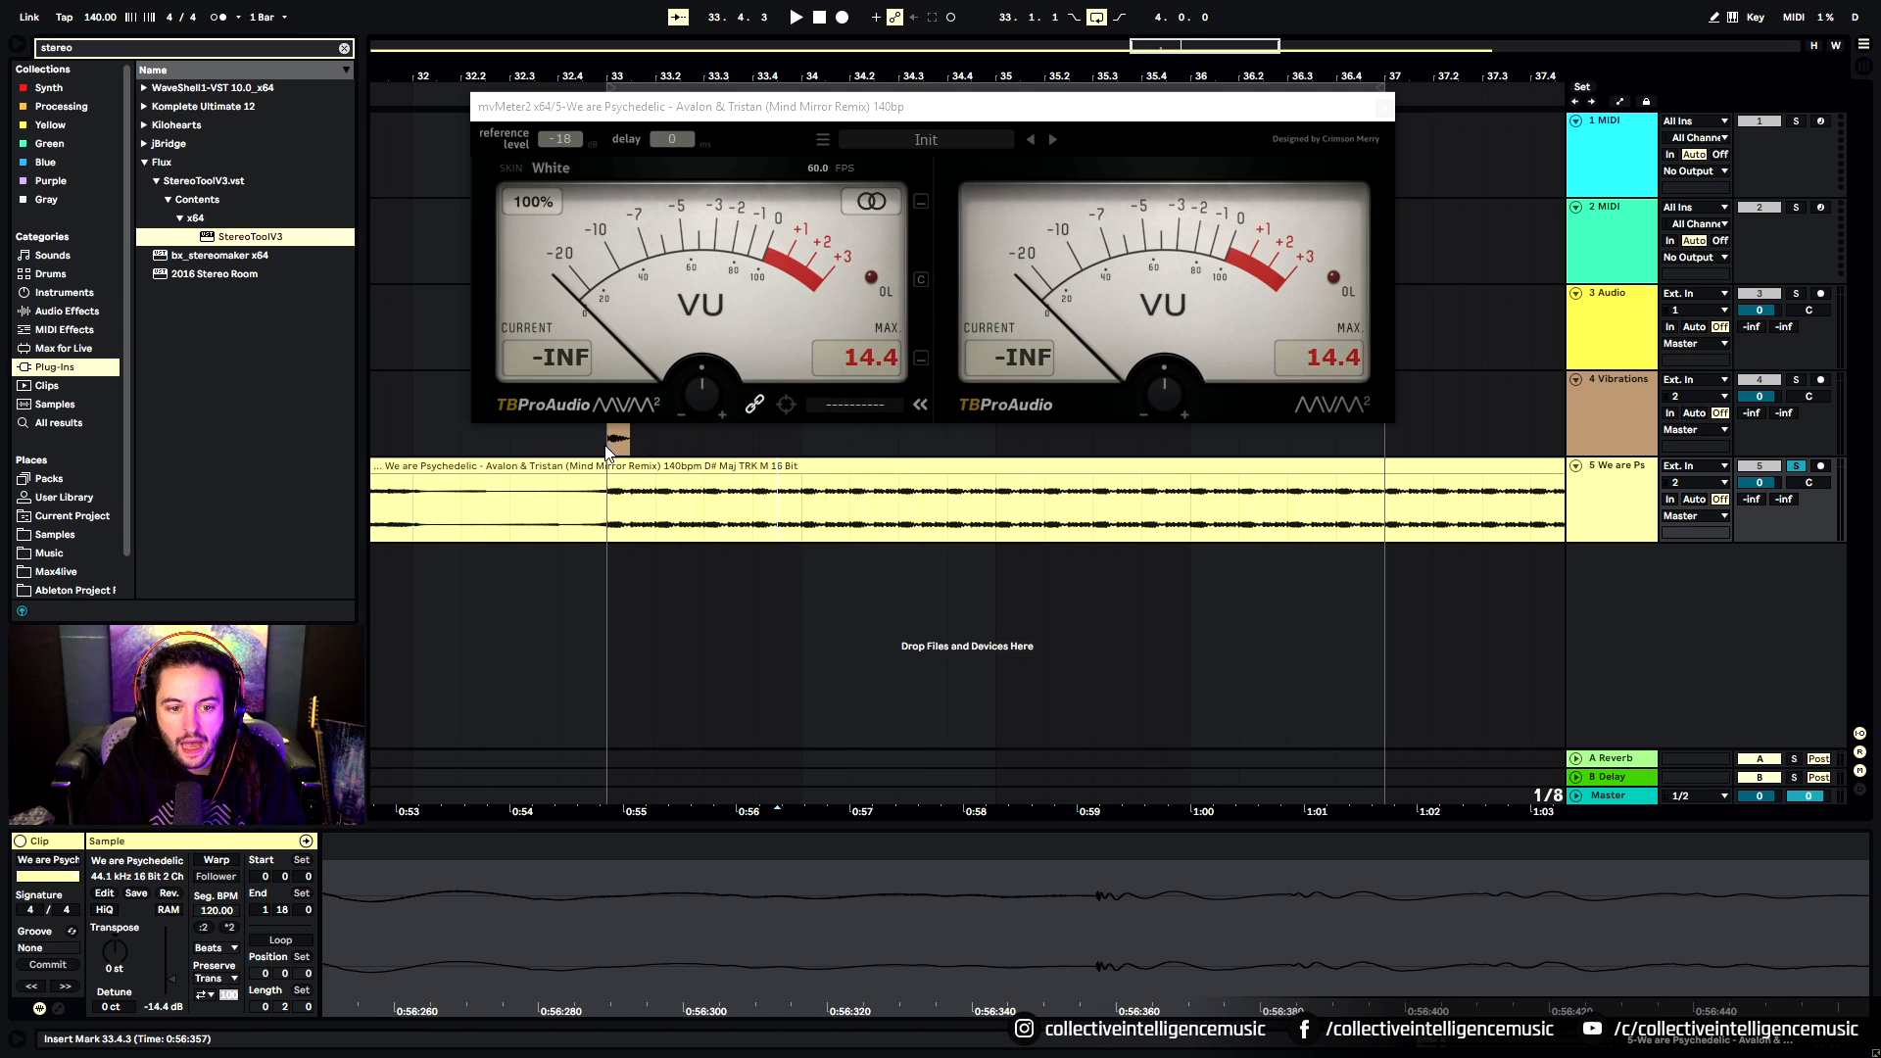
Open the mvMeter2 window of the Vibrations track and place it clear of the reference track's meter
drag(1025, 107, 1031, 21)
click(1600, 397)
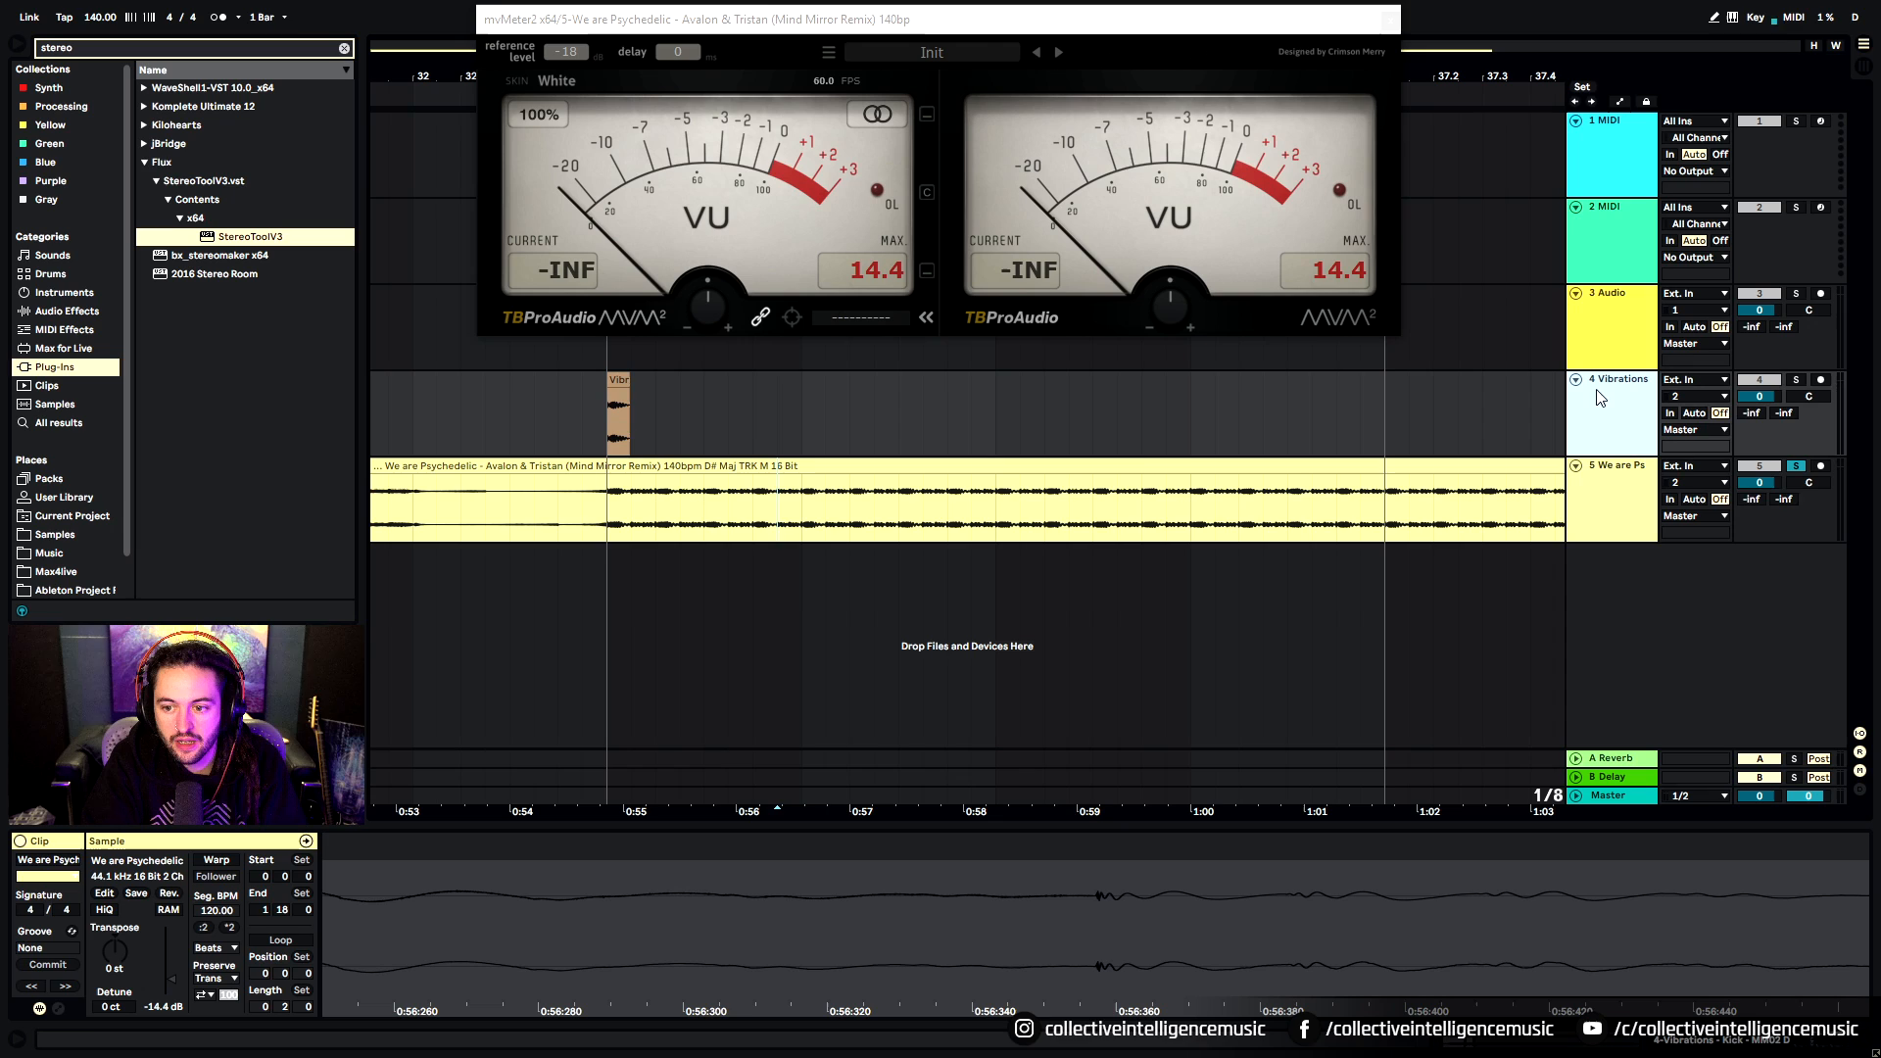
key(shift+Tab)
click(61, 843)
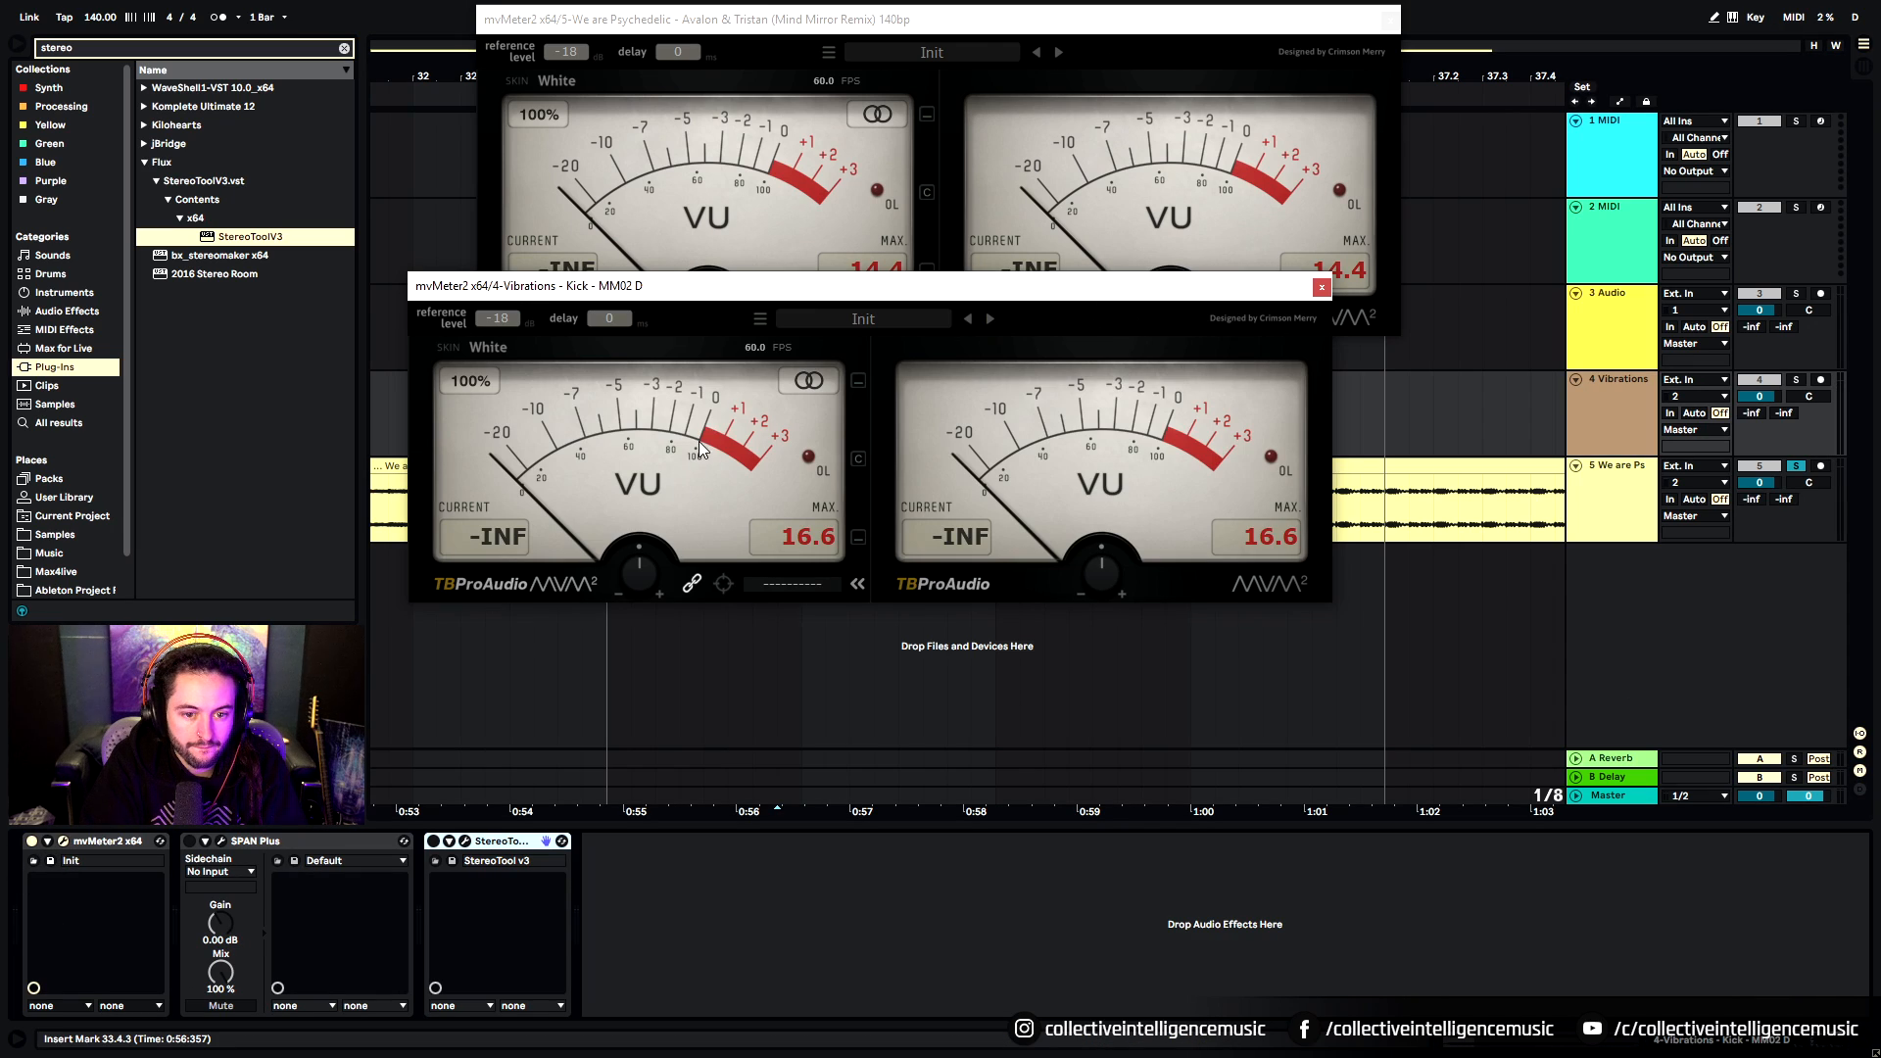
drag(696, 290, 604, 622)
Solo the Vibrations track, play its kick from 32.4.1 against the VU meter, and close both meter windows
click(570, 410)
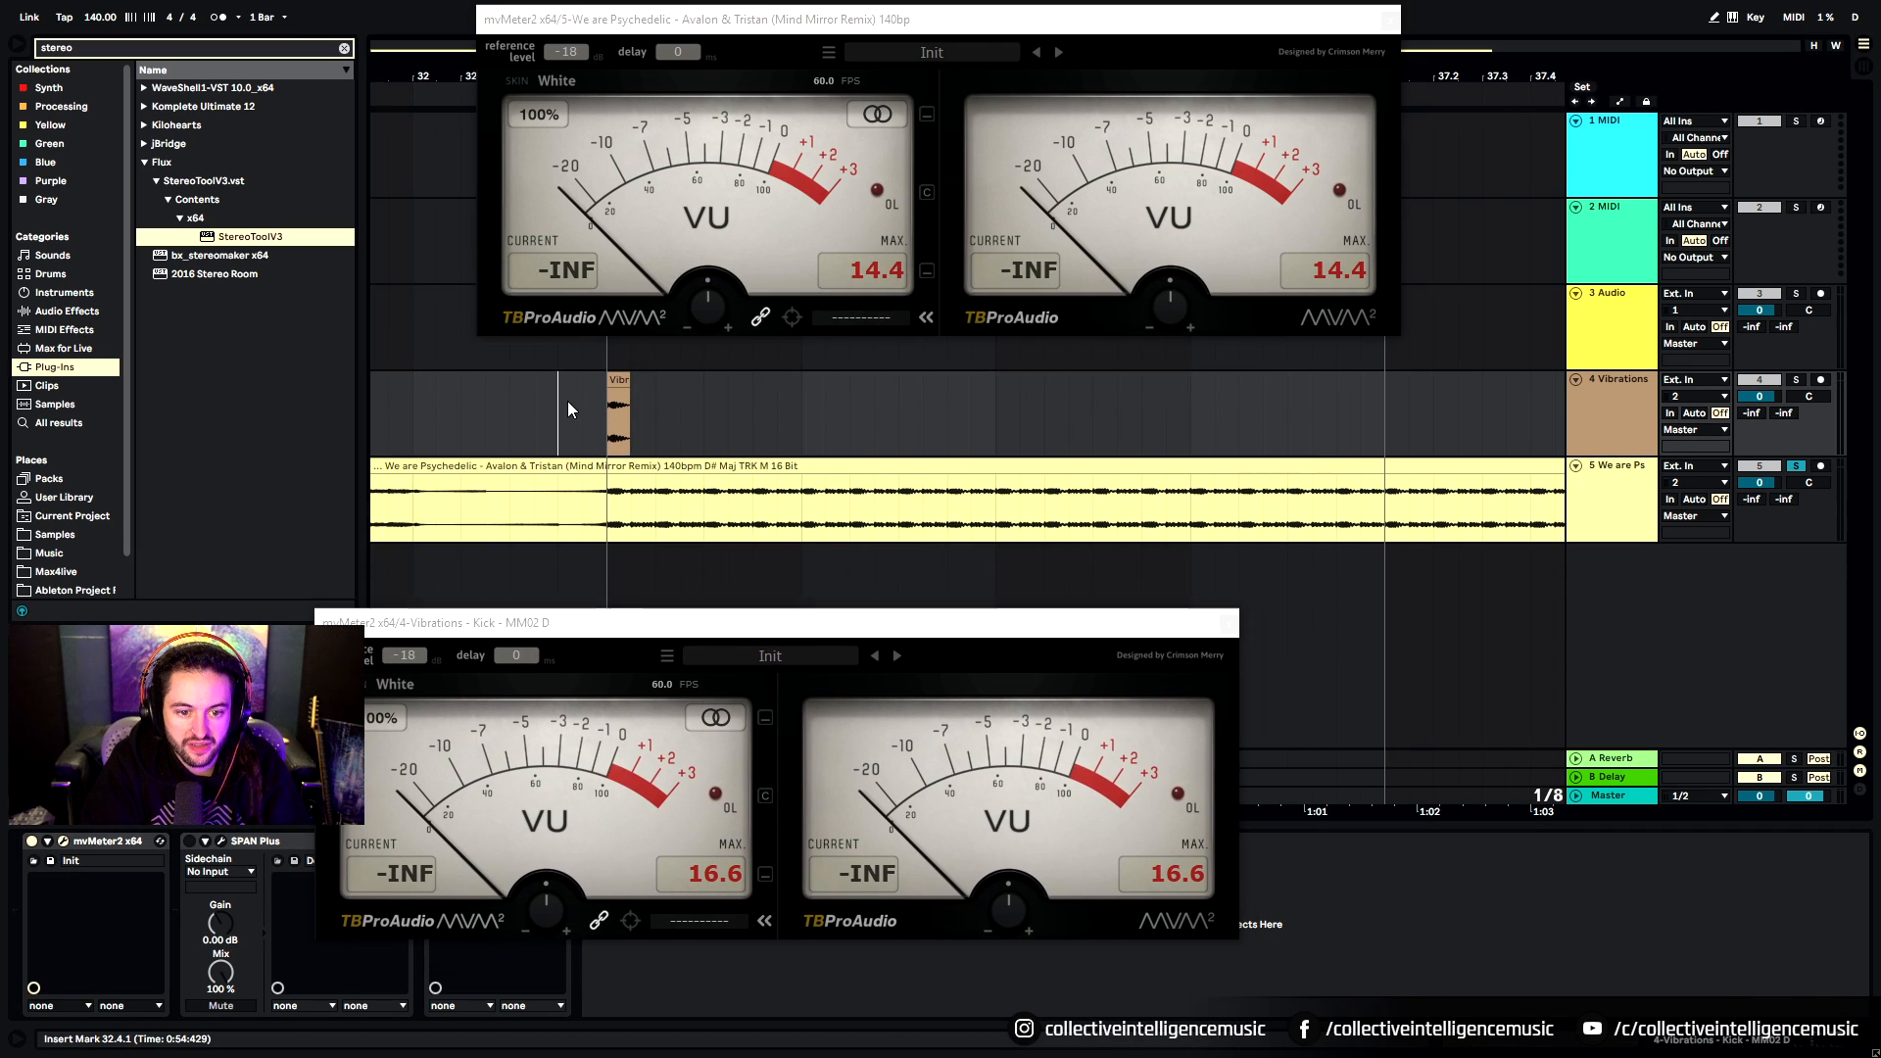
click(1795, 382)
key(space)
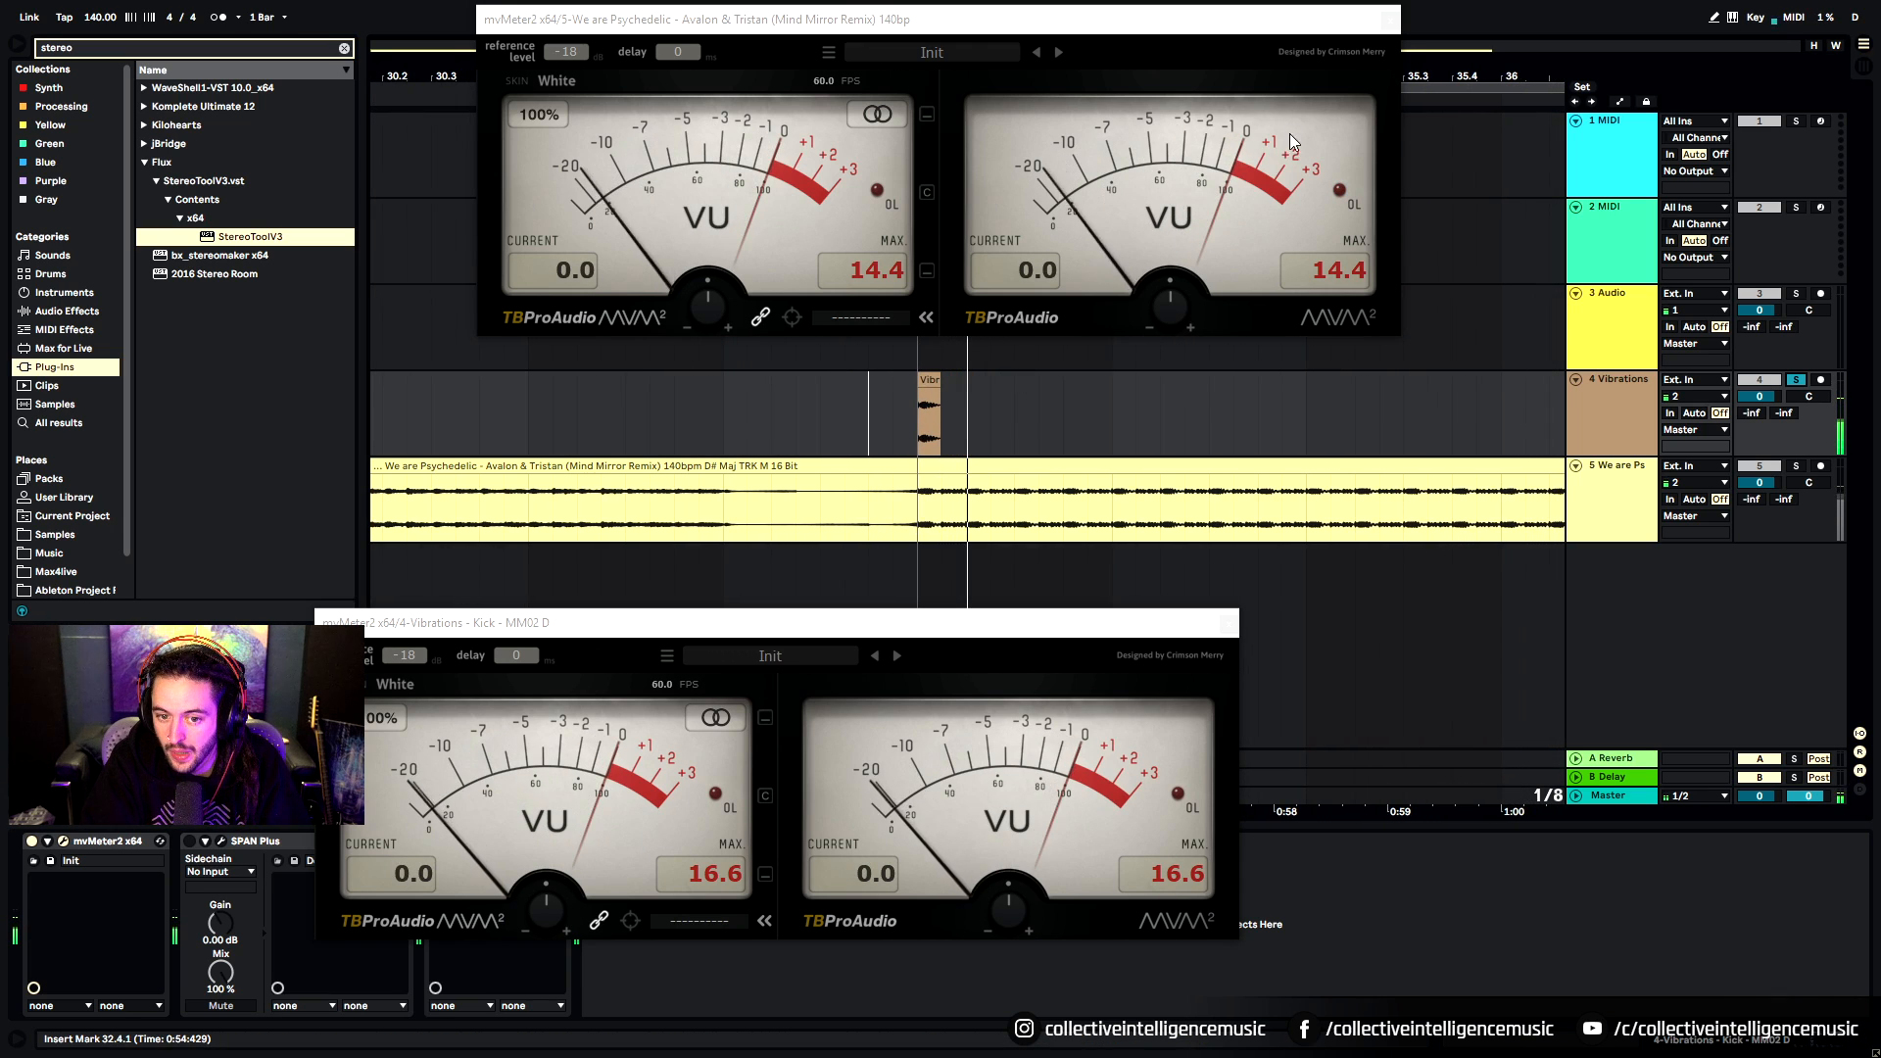
click(1392, 23)
click(1229, 626)
Split the reference clip at 33.2.1 and move the remainder after the split to about 33.4.2
click(938, 511)
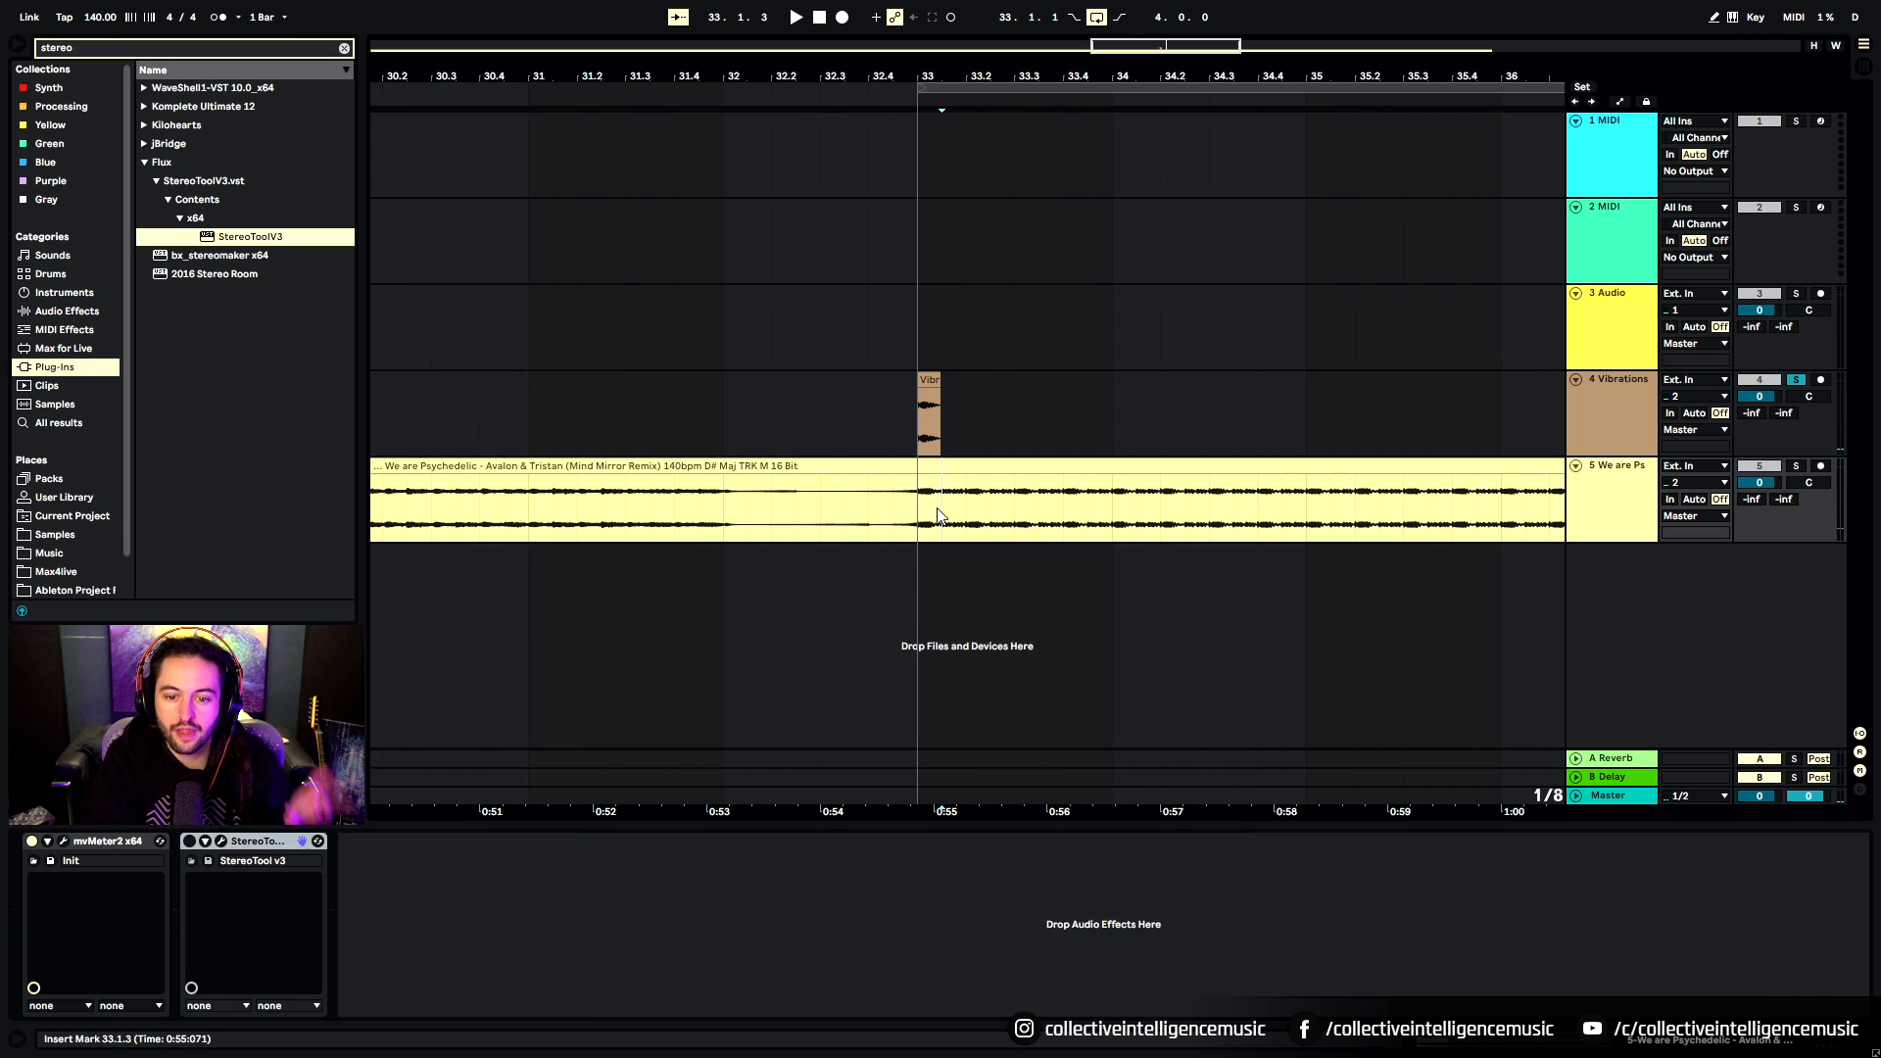
drag(1006, 64, 1005, 240)
click(884, 513)
key(ctrl+e)
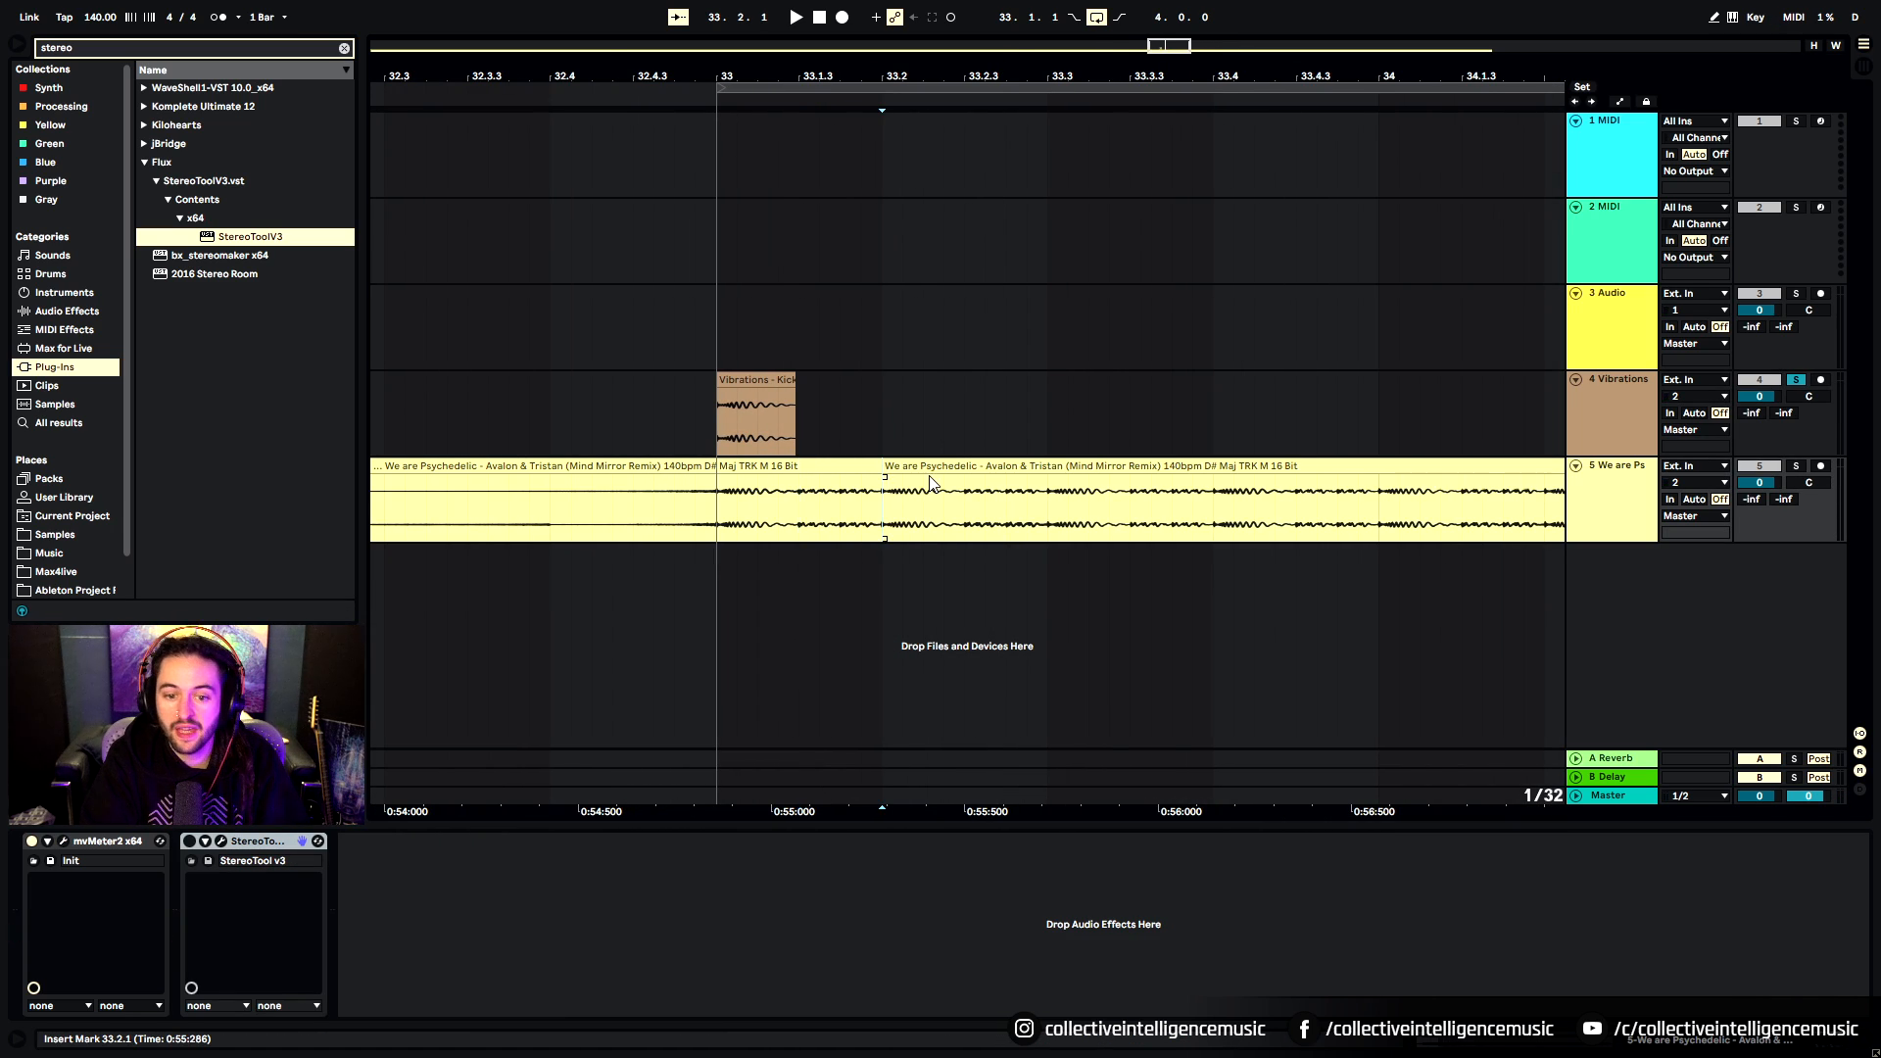
drag(935, 468, 1313, 513)
Split the reference clip at 33.1.1 and move the separated kick piece to 33.2.1
click(717, 513)
key(ctrl+e)
drag(772, 467, 932, 529)
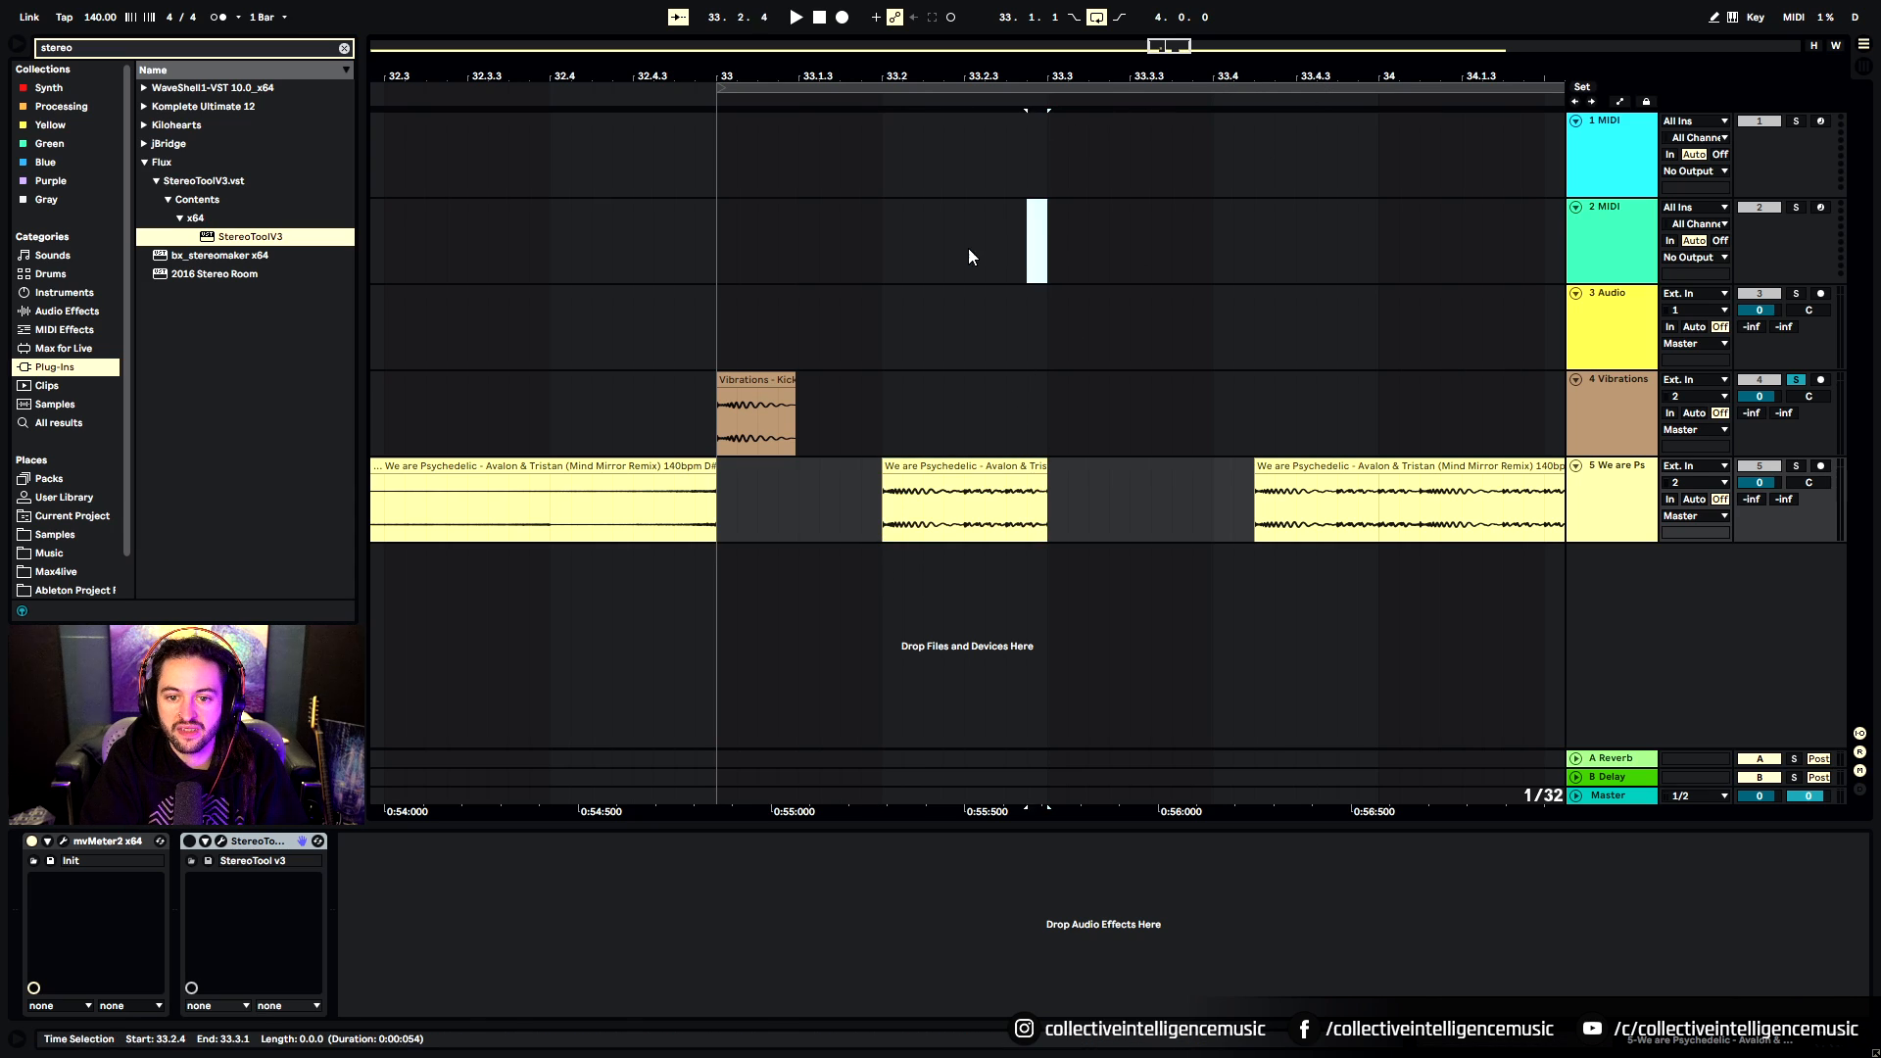
Loop the range from 33.1.1 to 33.3.1, unsolo the Vibrations track, and audition both kicks in succession
drag(968, 249, 723, 275)
key(ctrl+l)
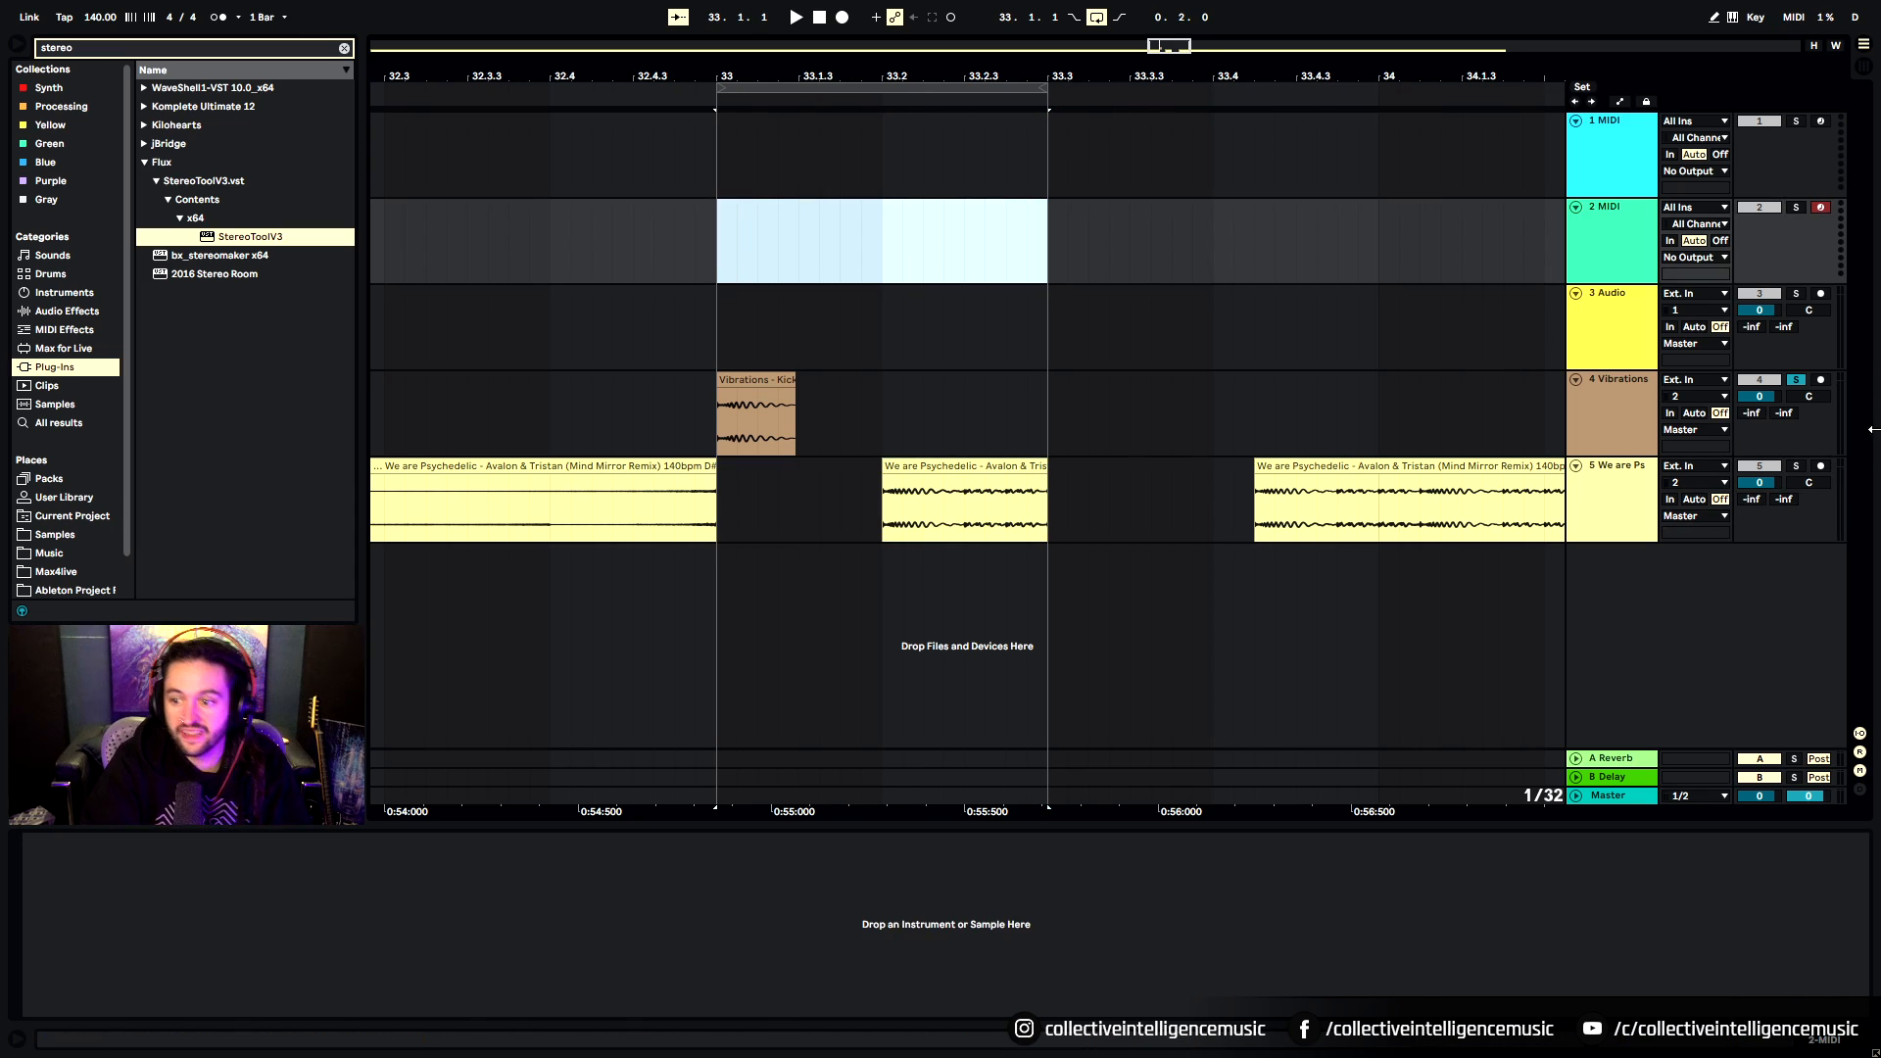
click(1802, 380)
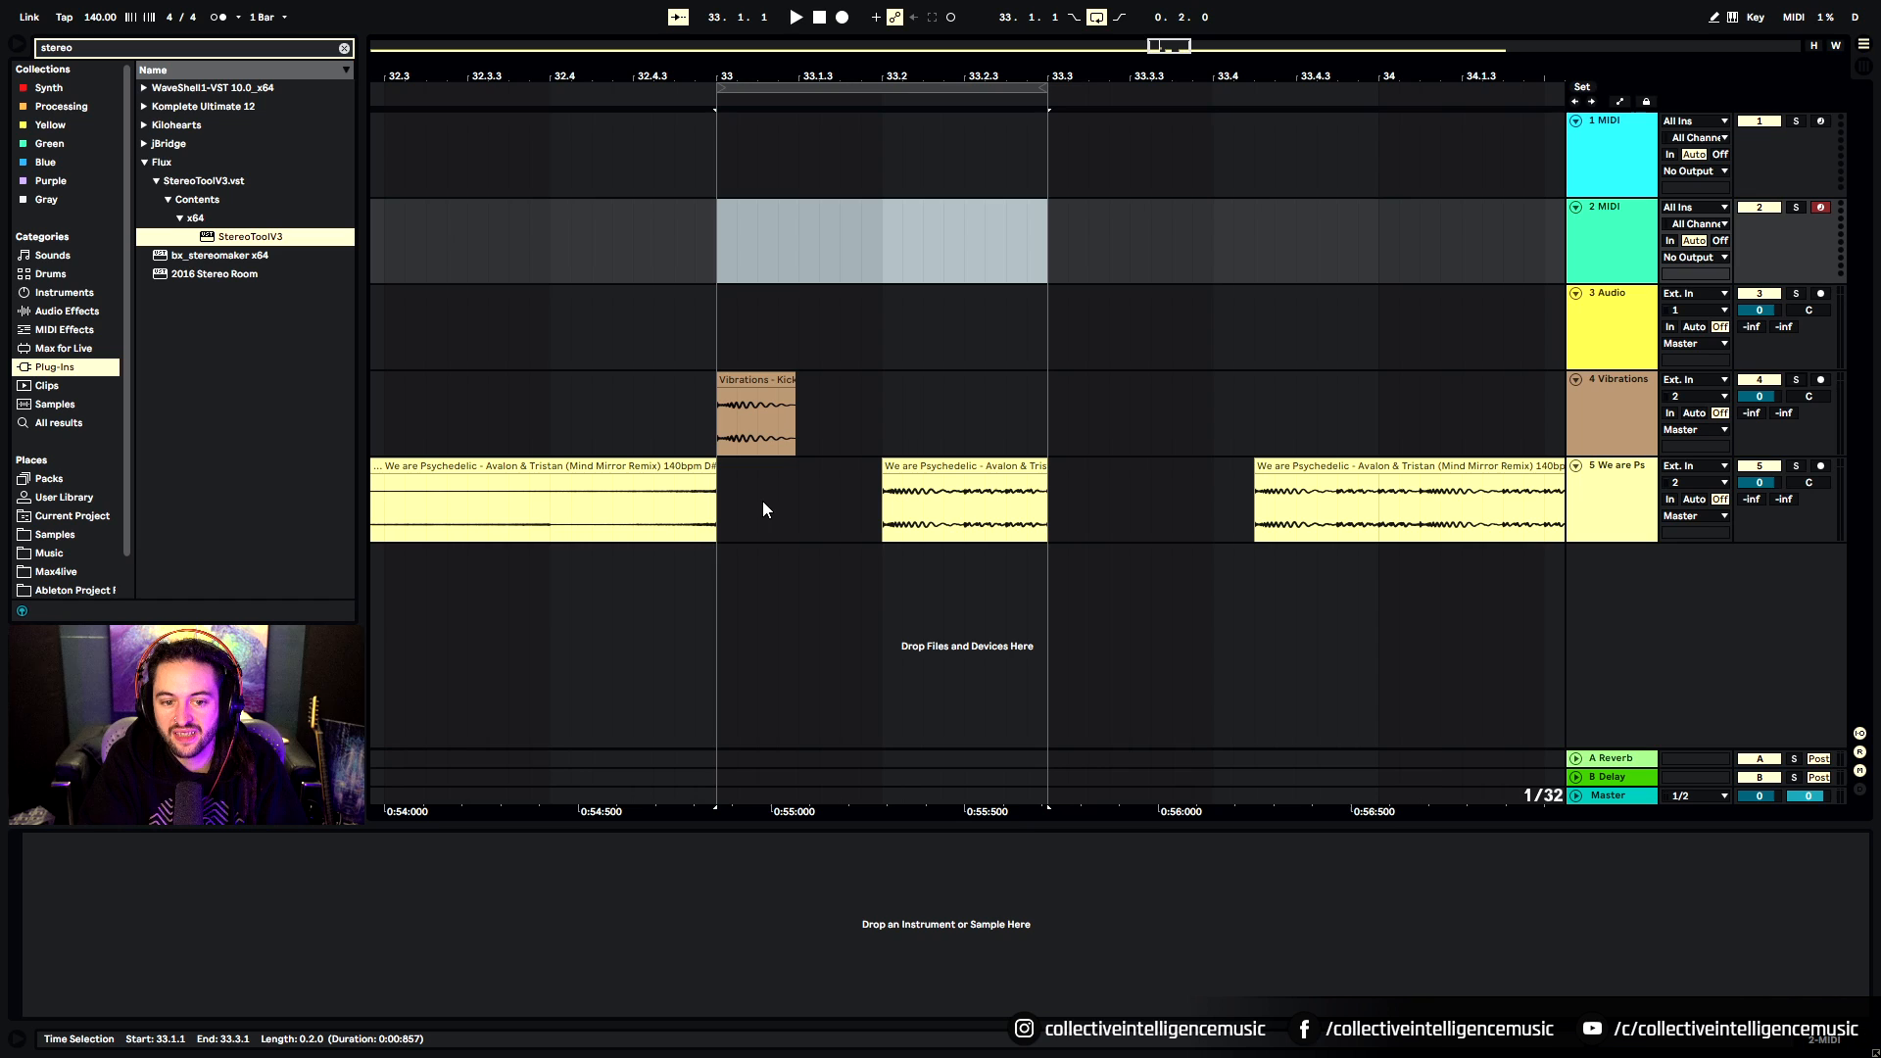
key(space)
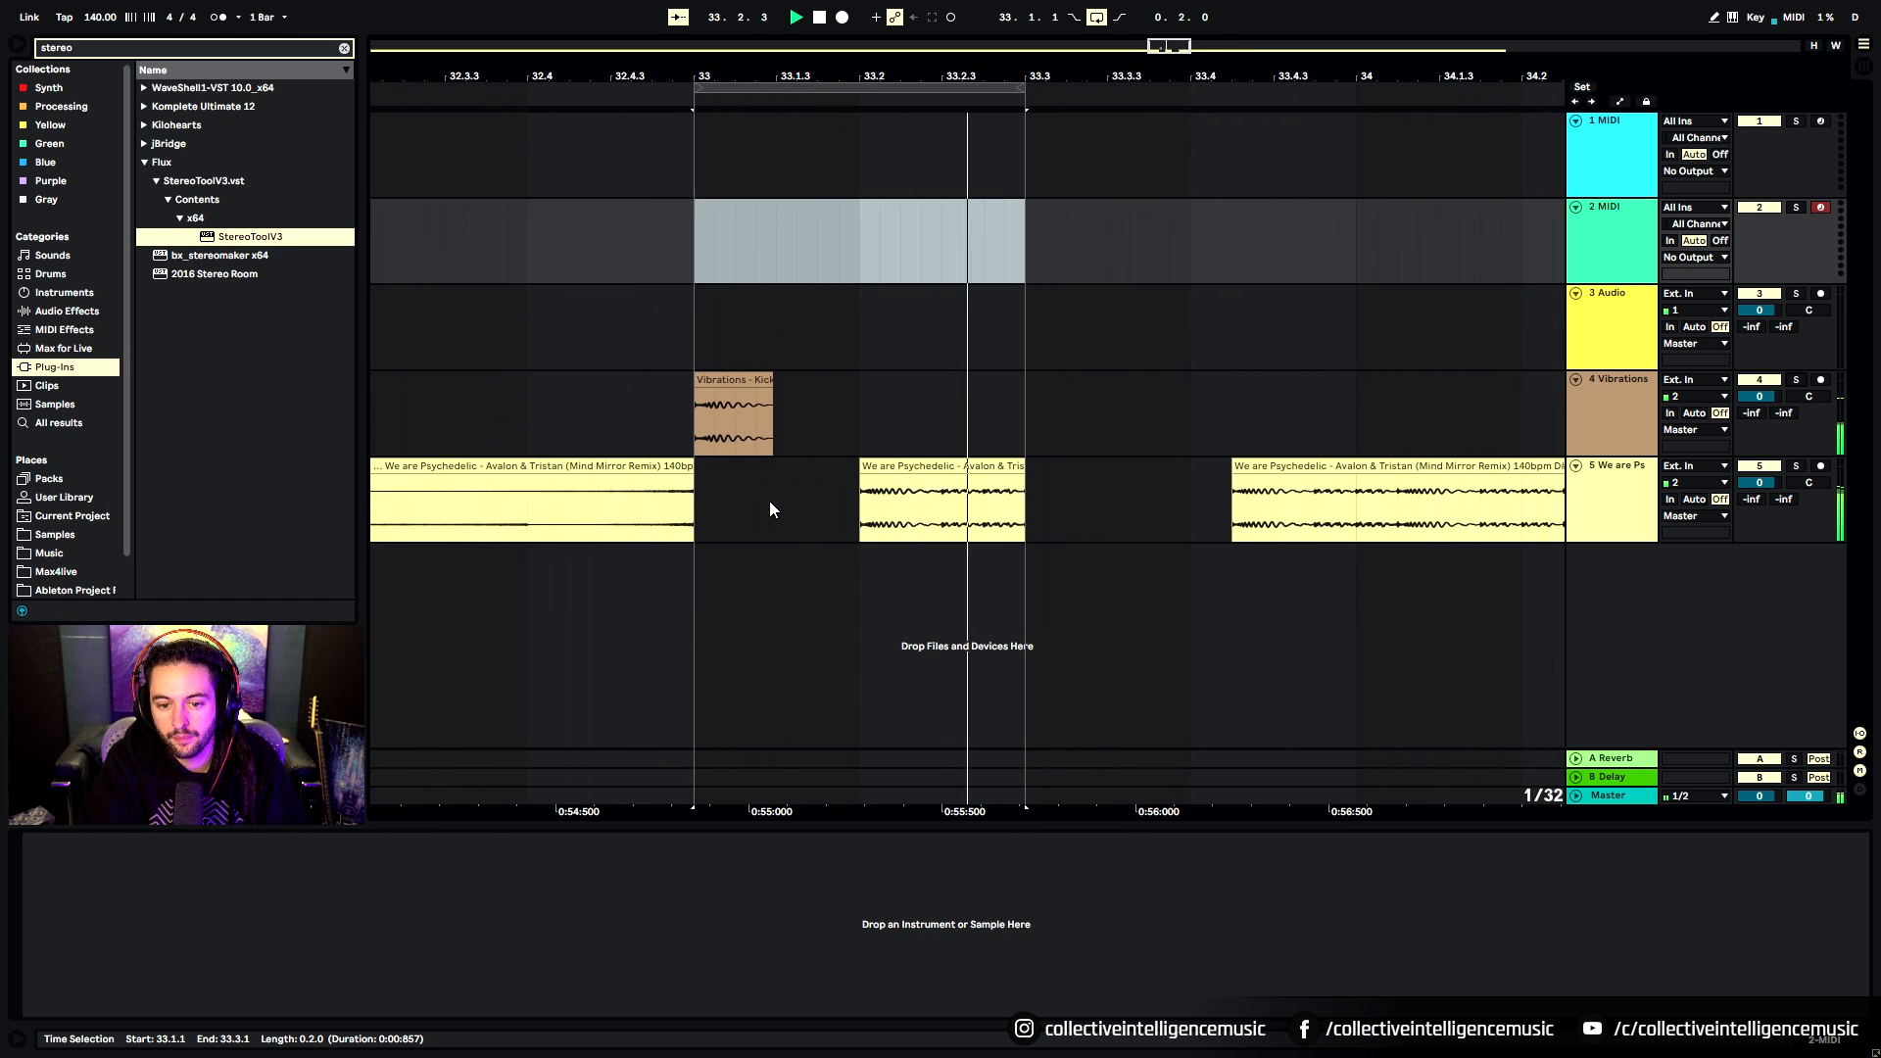
key(space)
Trim the isolated reference kick to end at 33.2.3 and give it a short fade-out
drag(1008, 468, 927, 470)
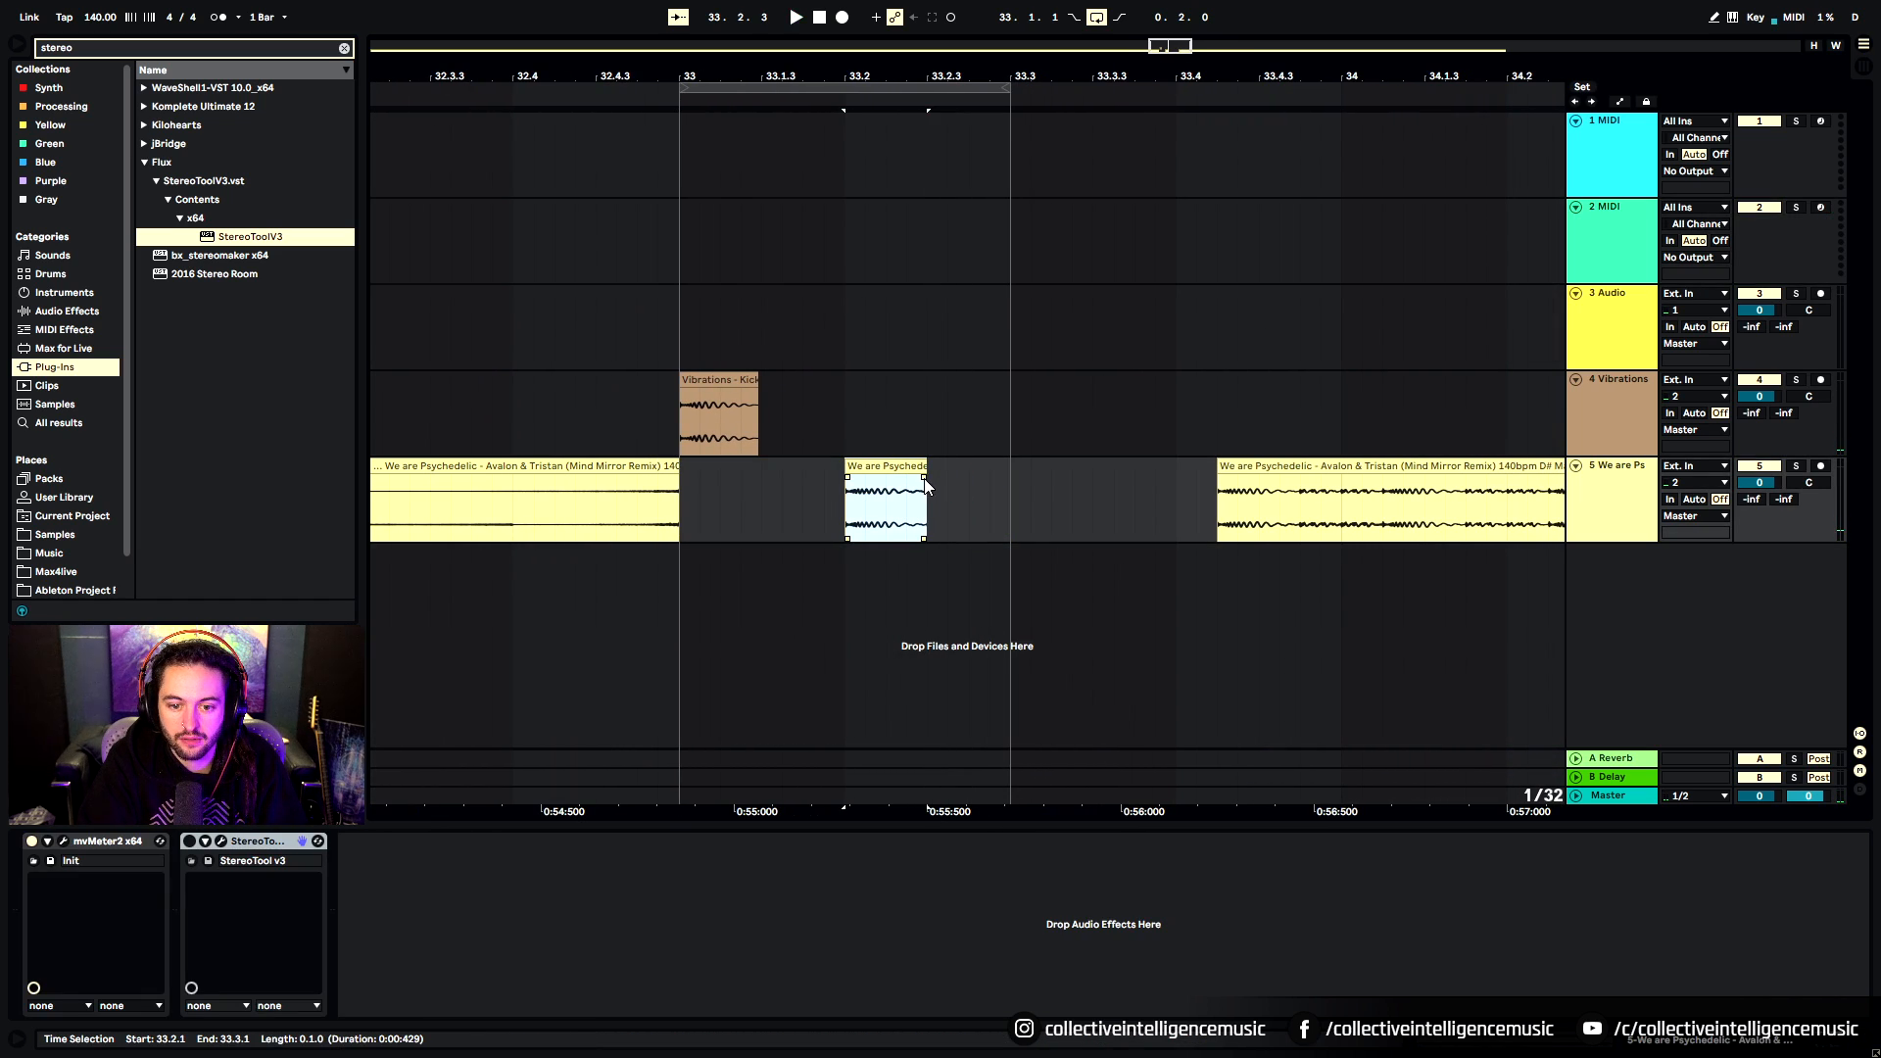
click(694, 409)
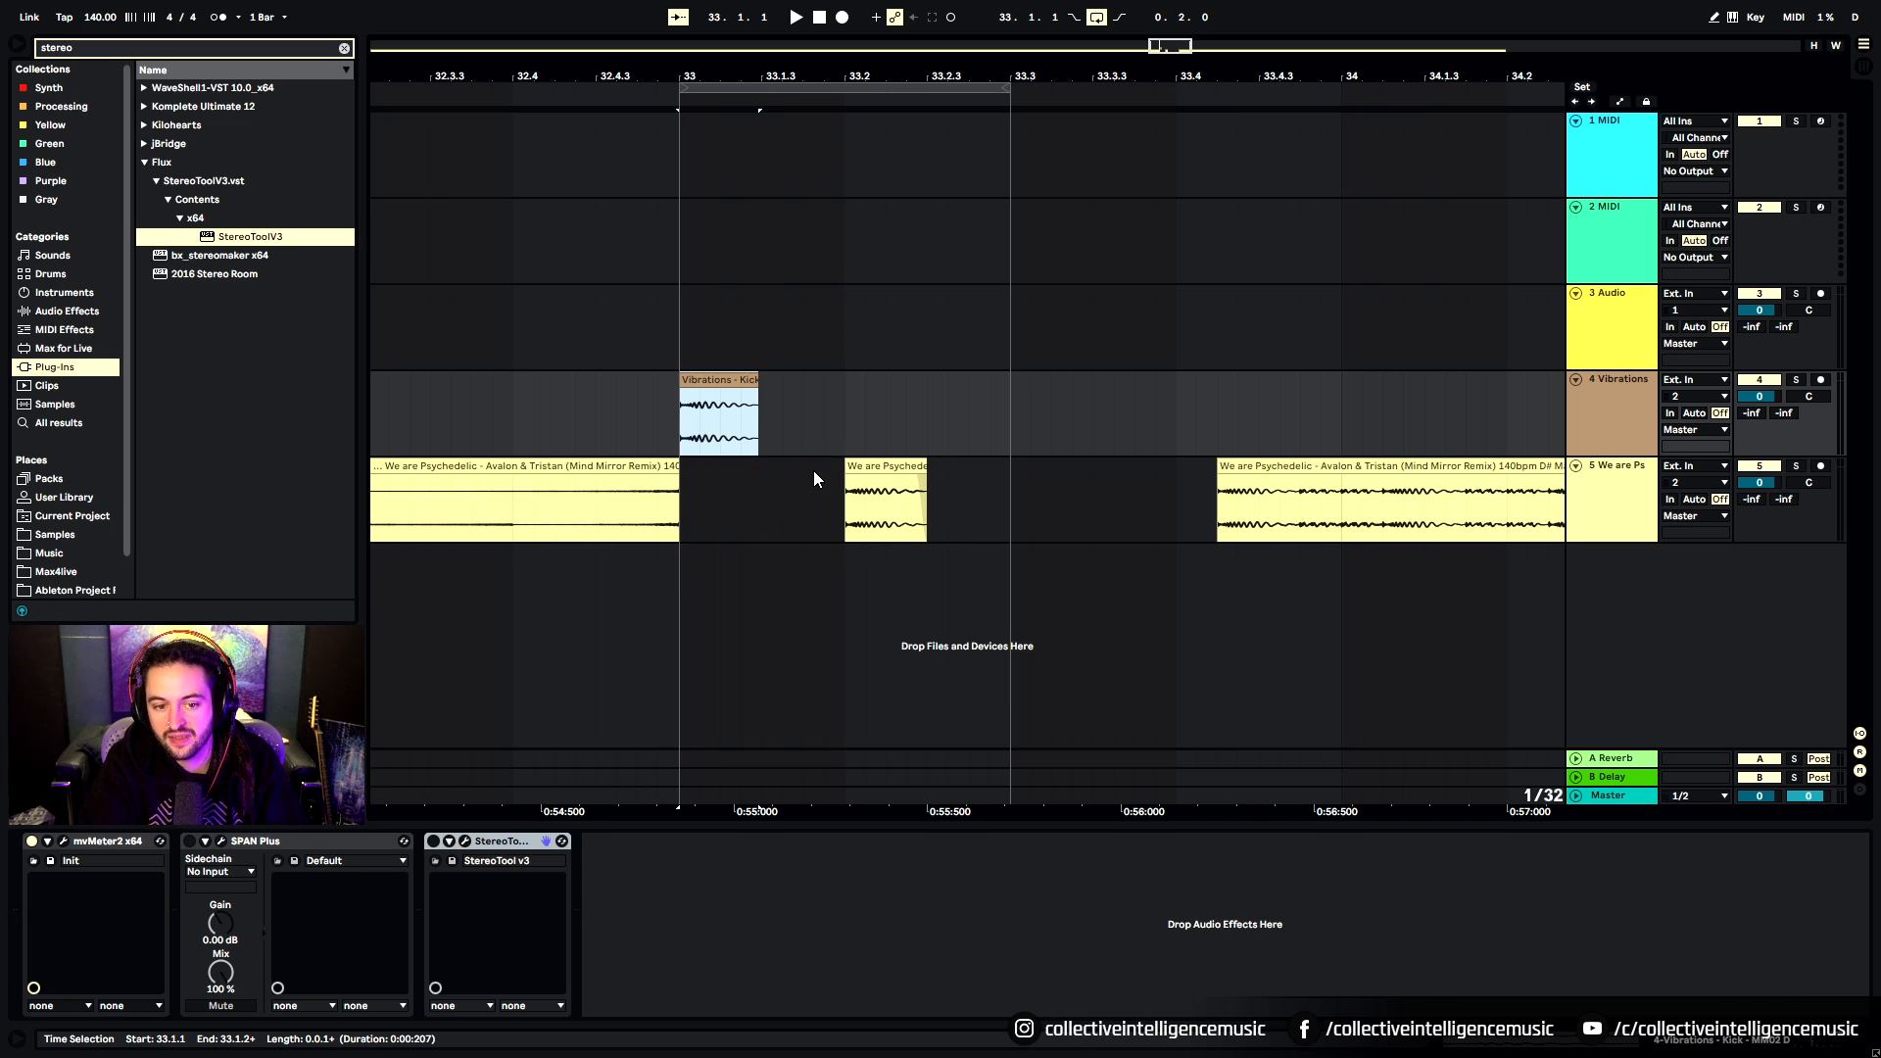
click(914, 480)
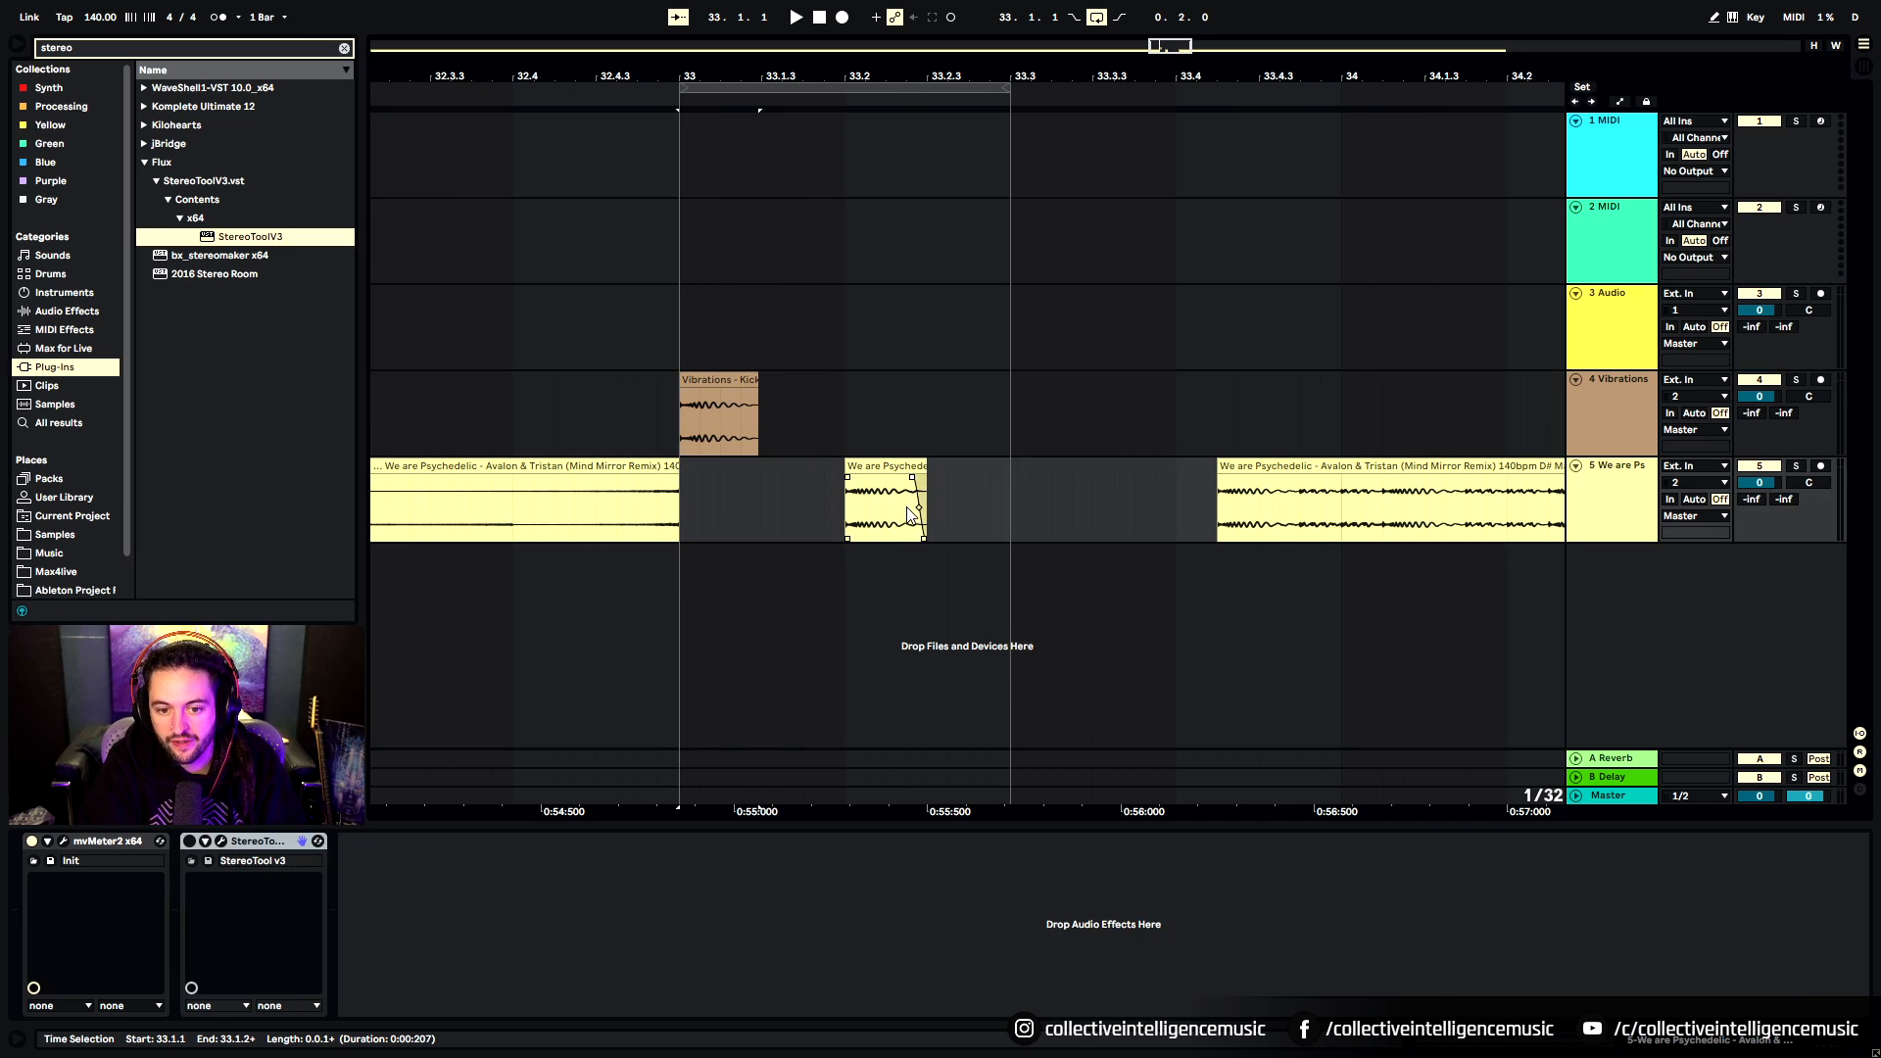
Play the loop from 33.1.1 to compare the Vibrations kick with the trimmed reference kick
click(910, 514)
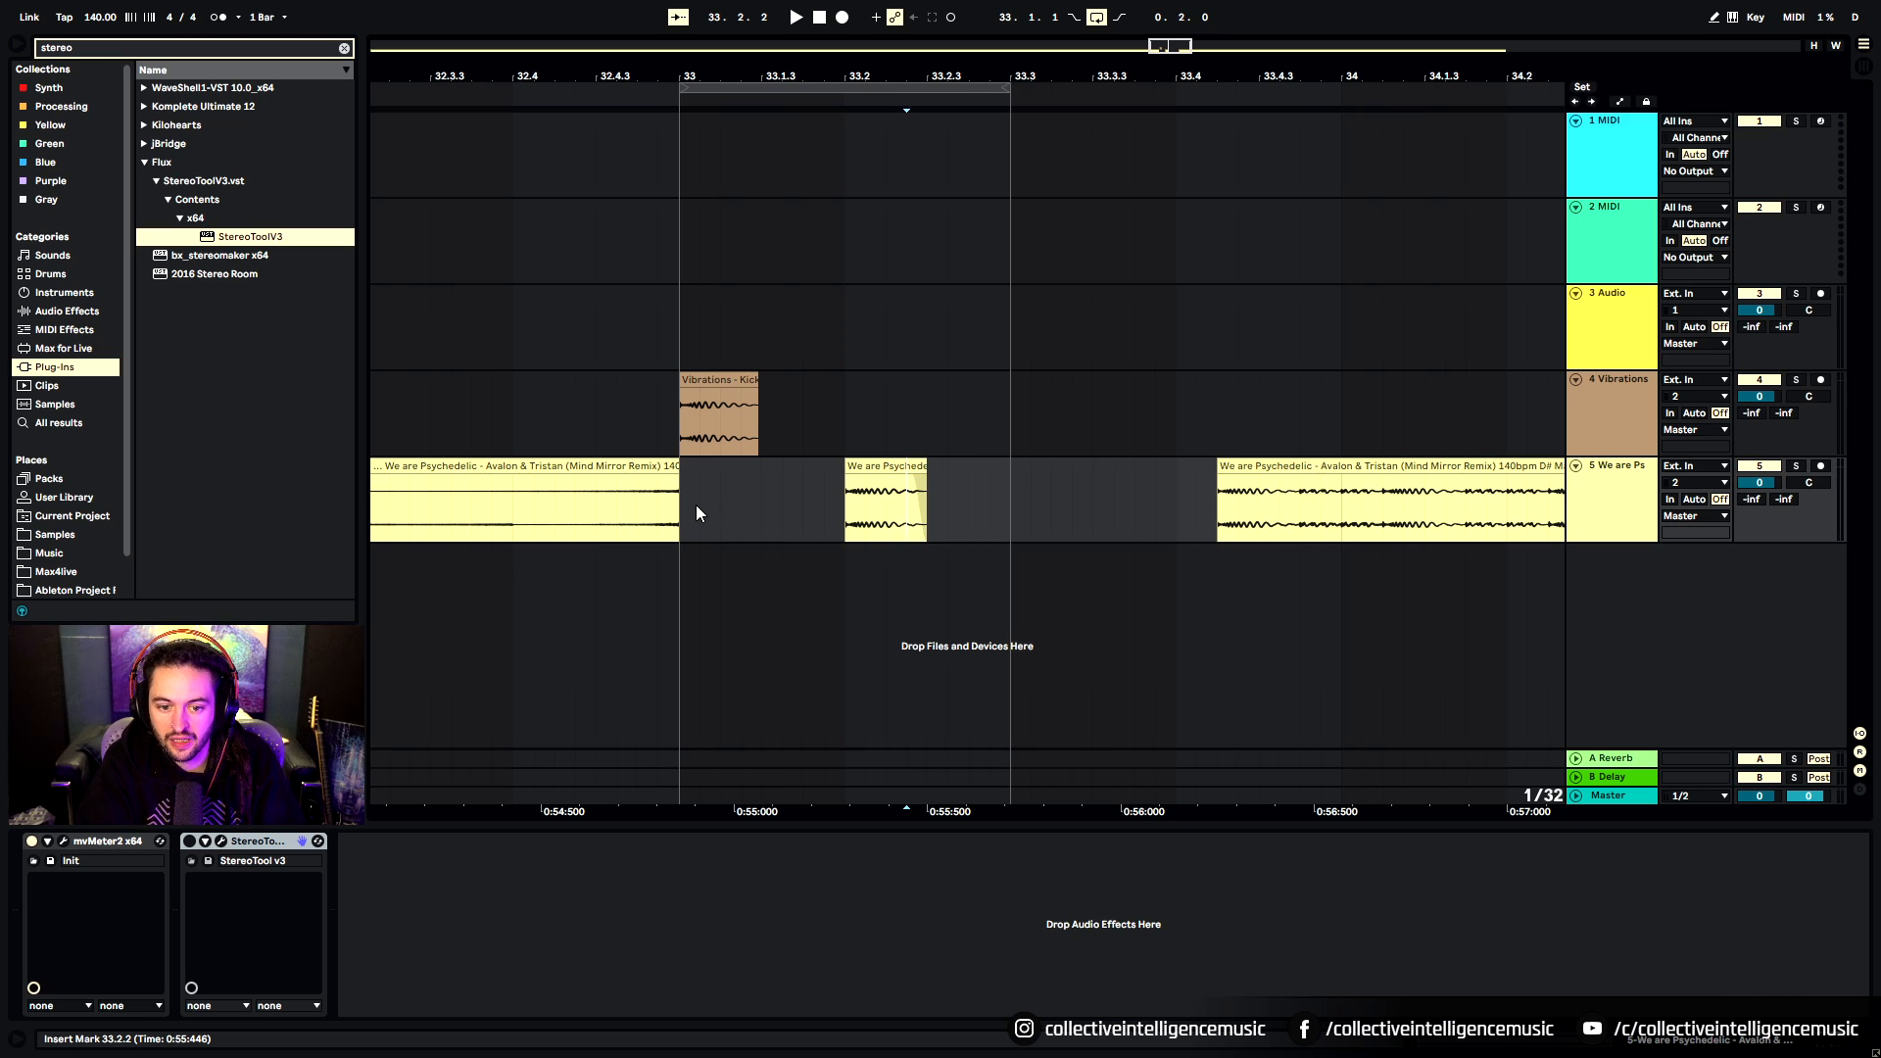
click(667, 387)
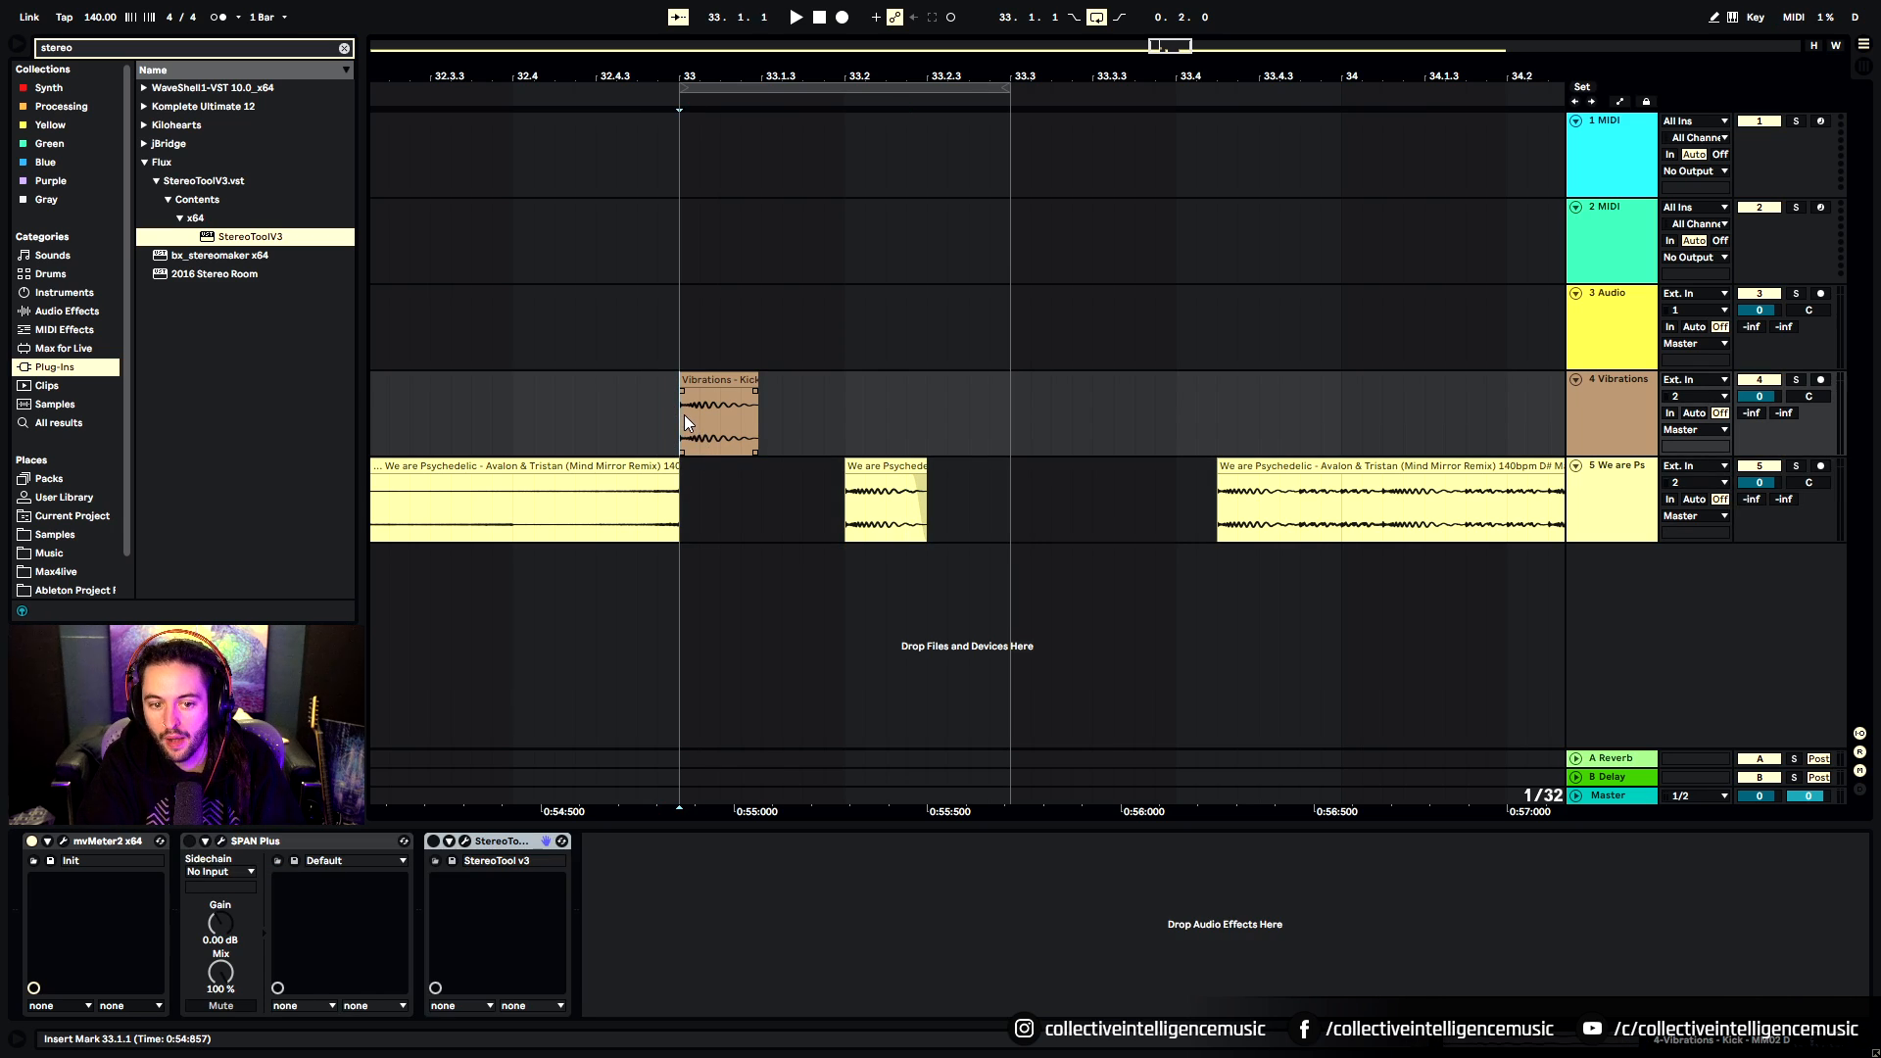
key(space)
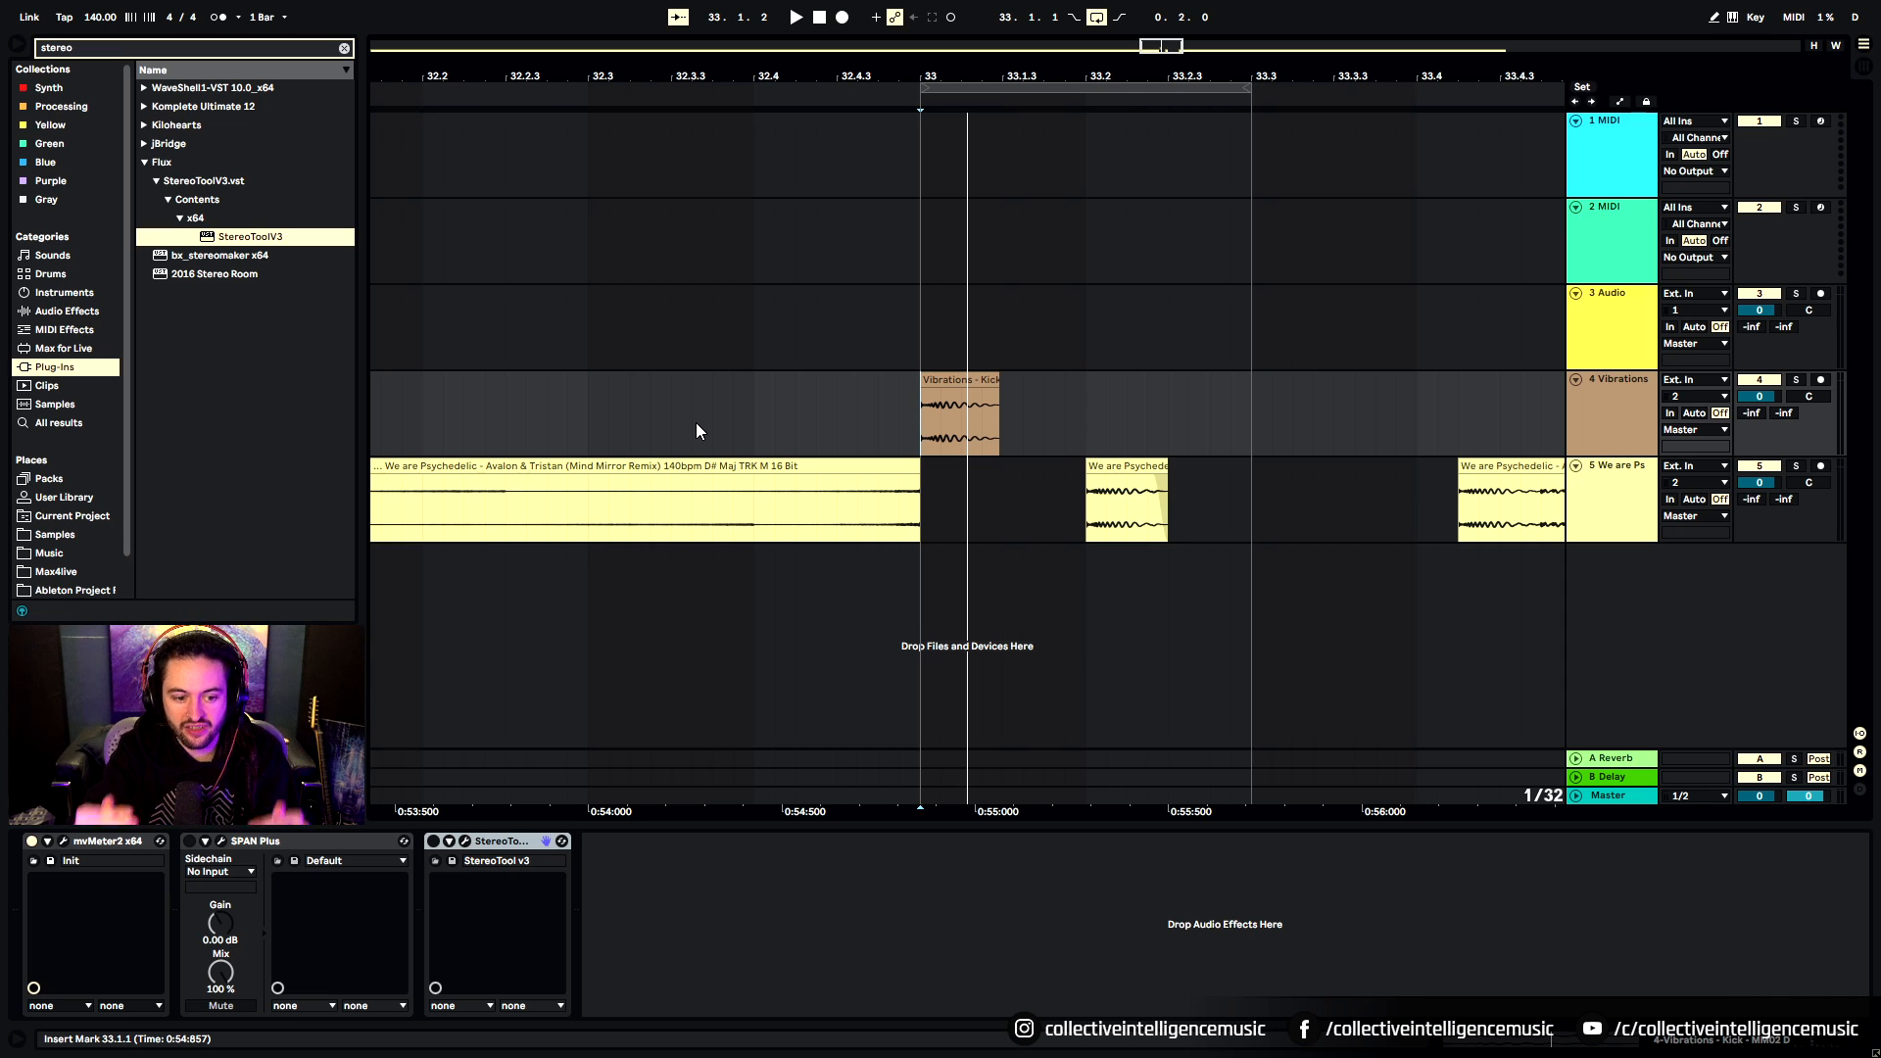
Switch on and open SPAN Plus on the Vibrations track and set its mode to High Res
click(1596, 419)
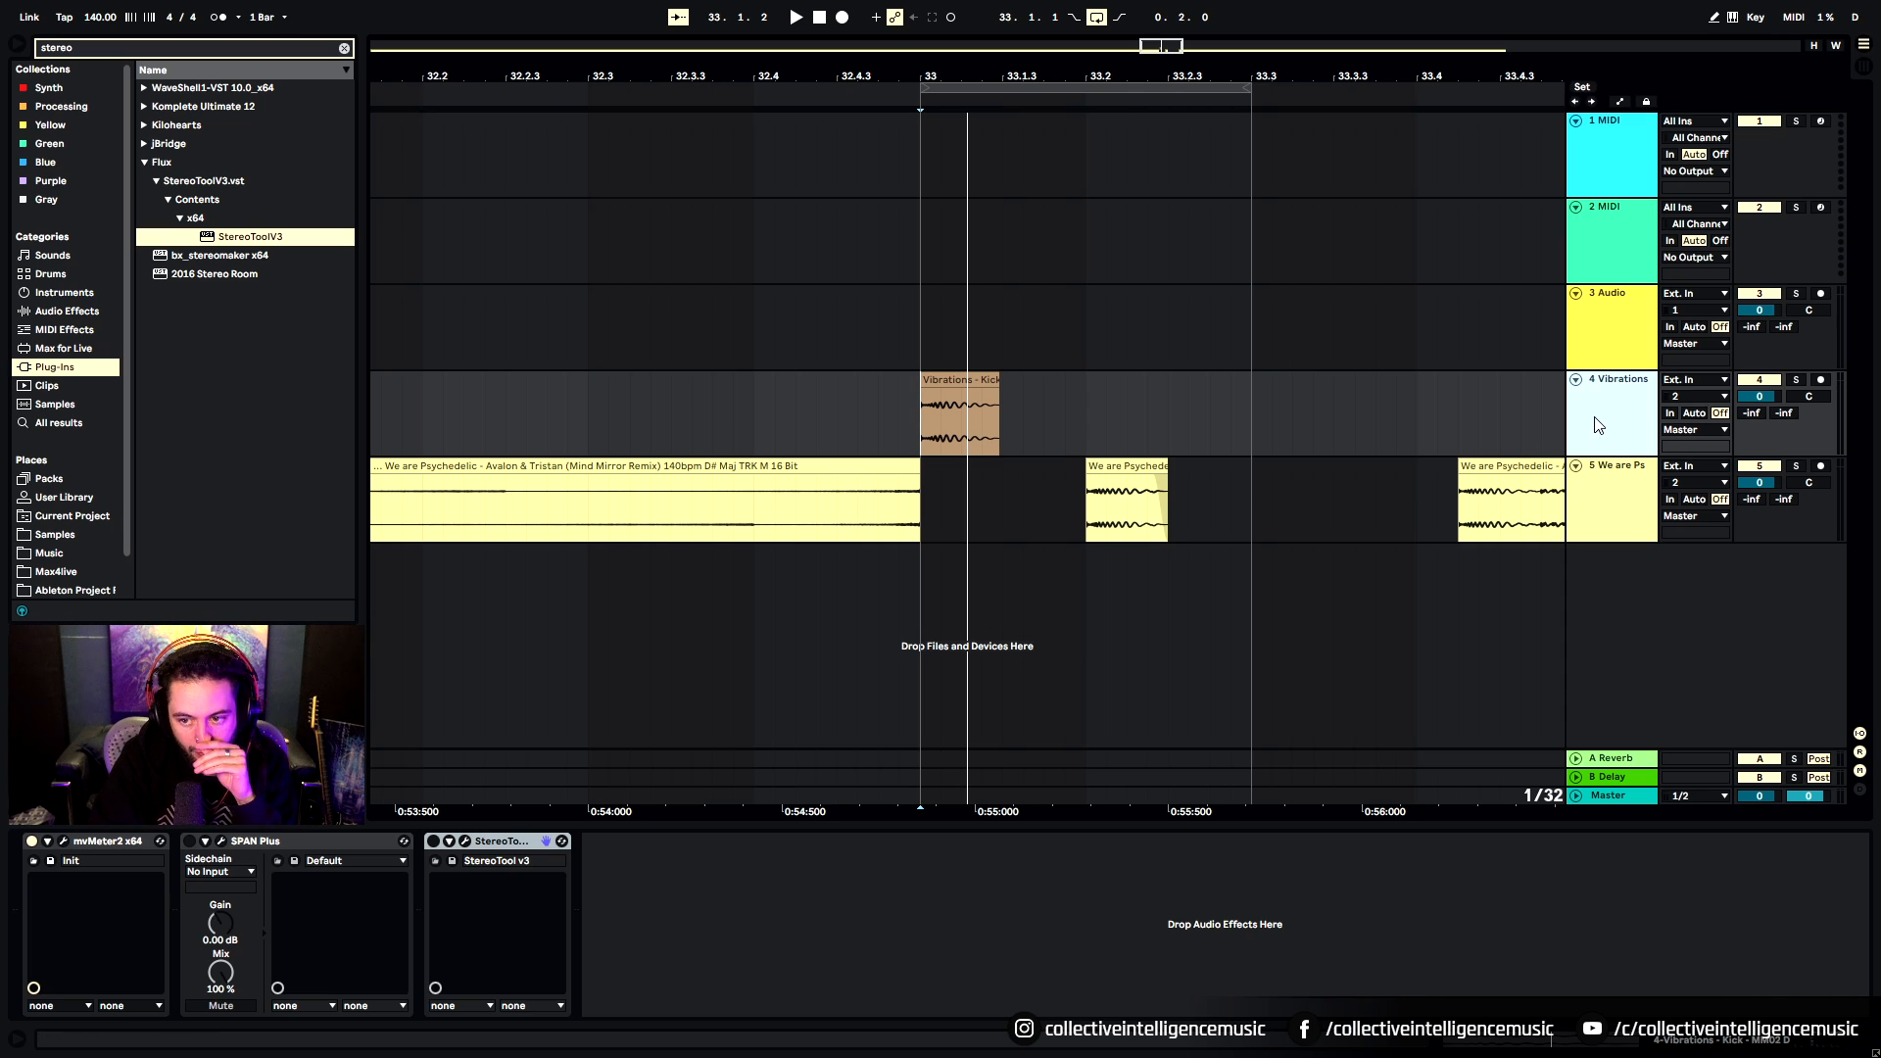
click(222, 841)
drag(970, 235, 630, 352)
drag(966, 357, 860, 190)
click(930, 245)
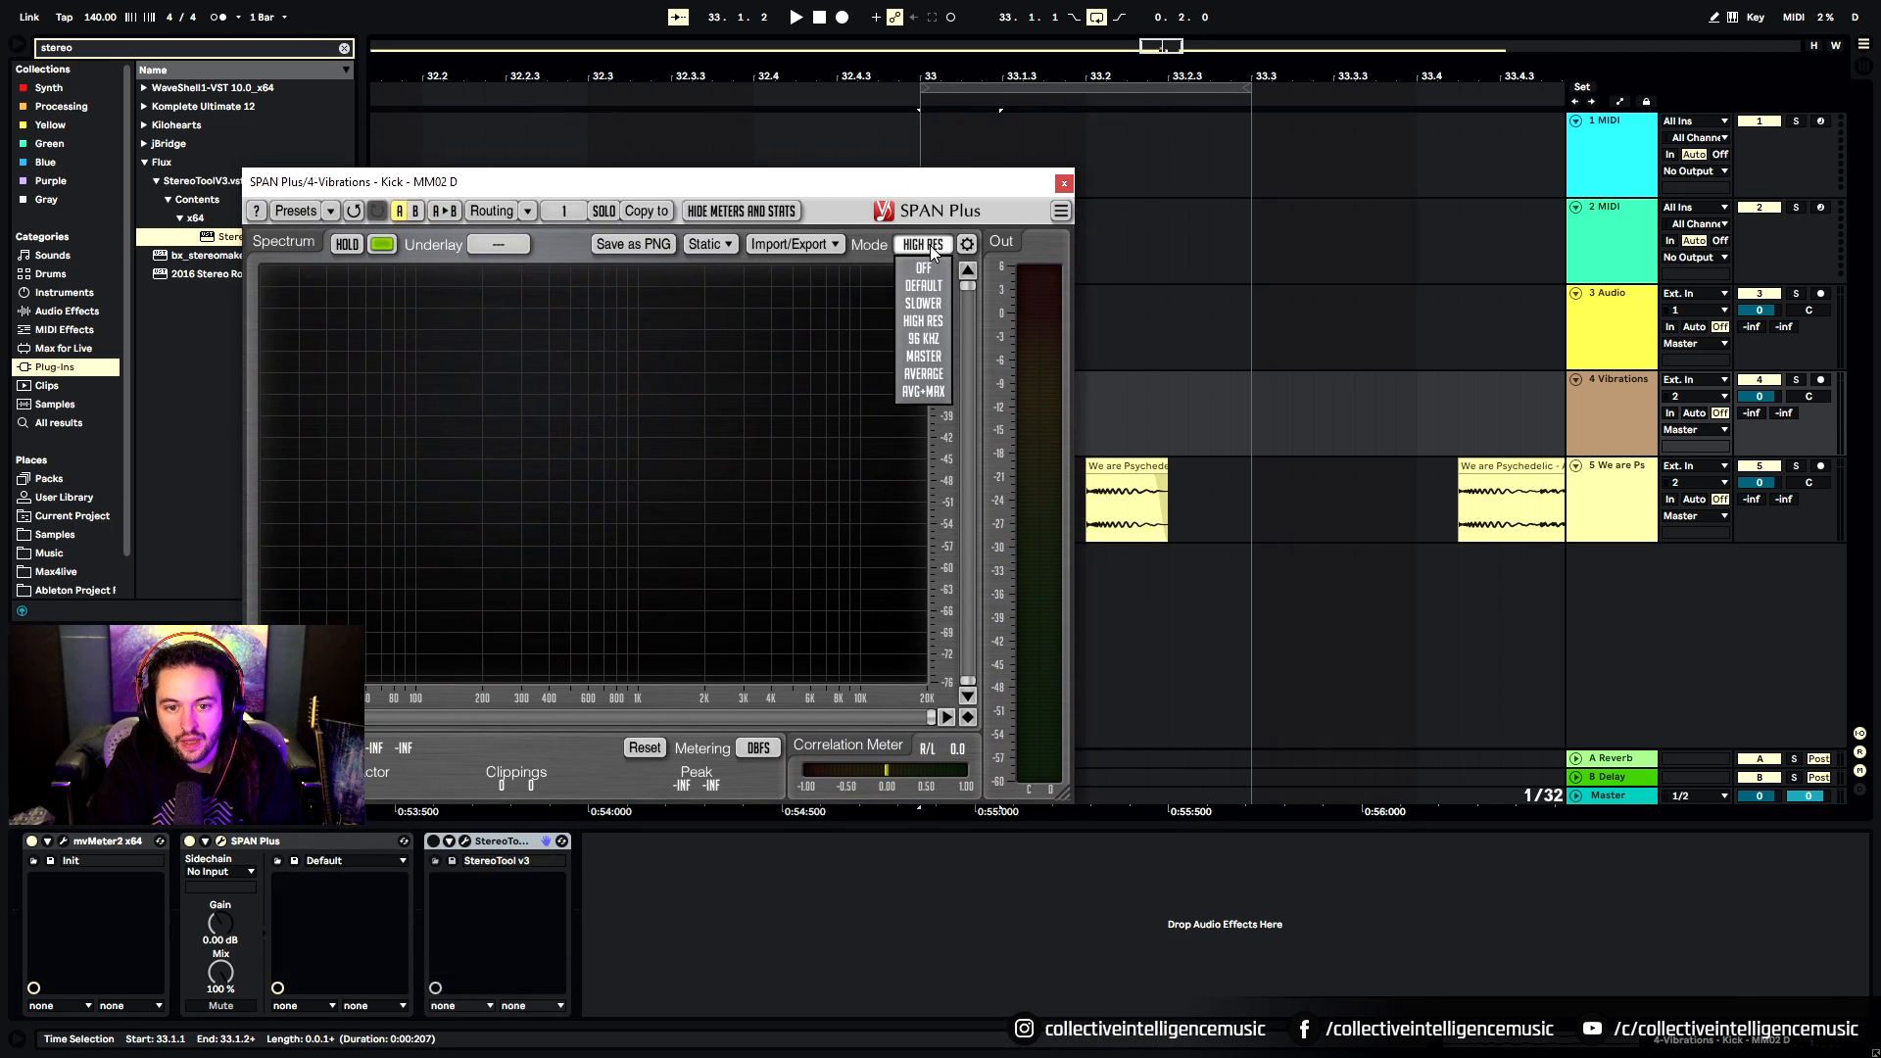
click(925, 324)
Play the loop and examine the Vibrations kick's spectrum in SPAN Plus
drag(988, 182, 805, 33)
click(949, 362)
key(space)
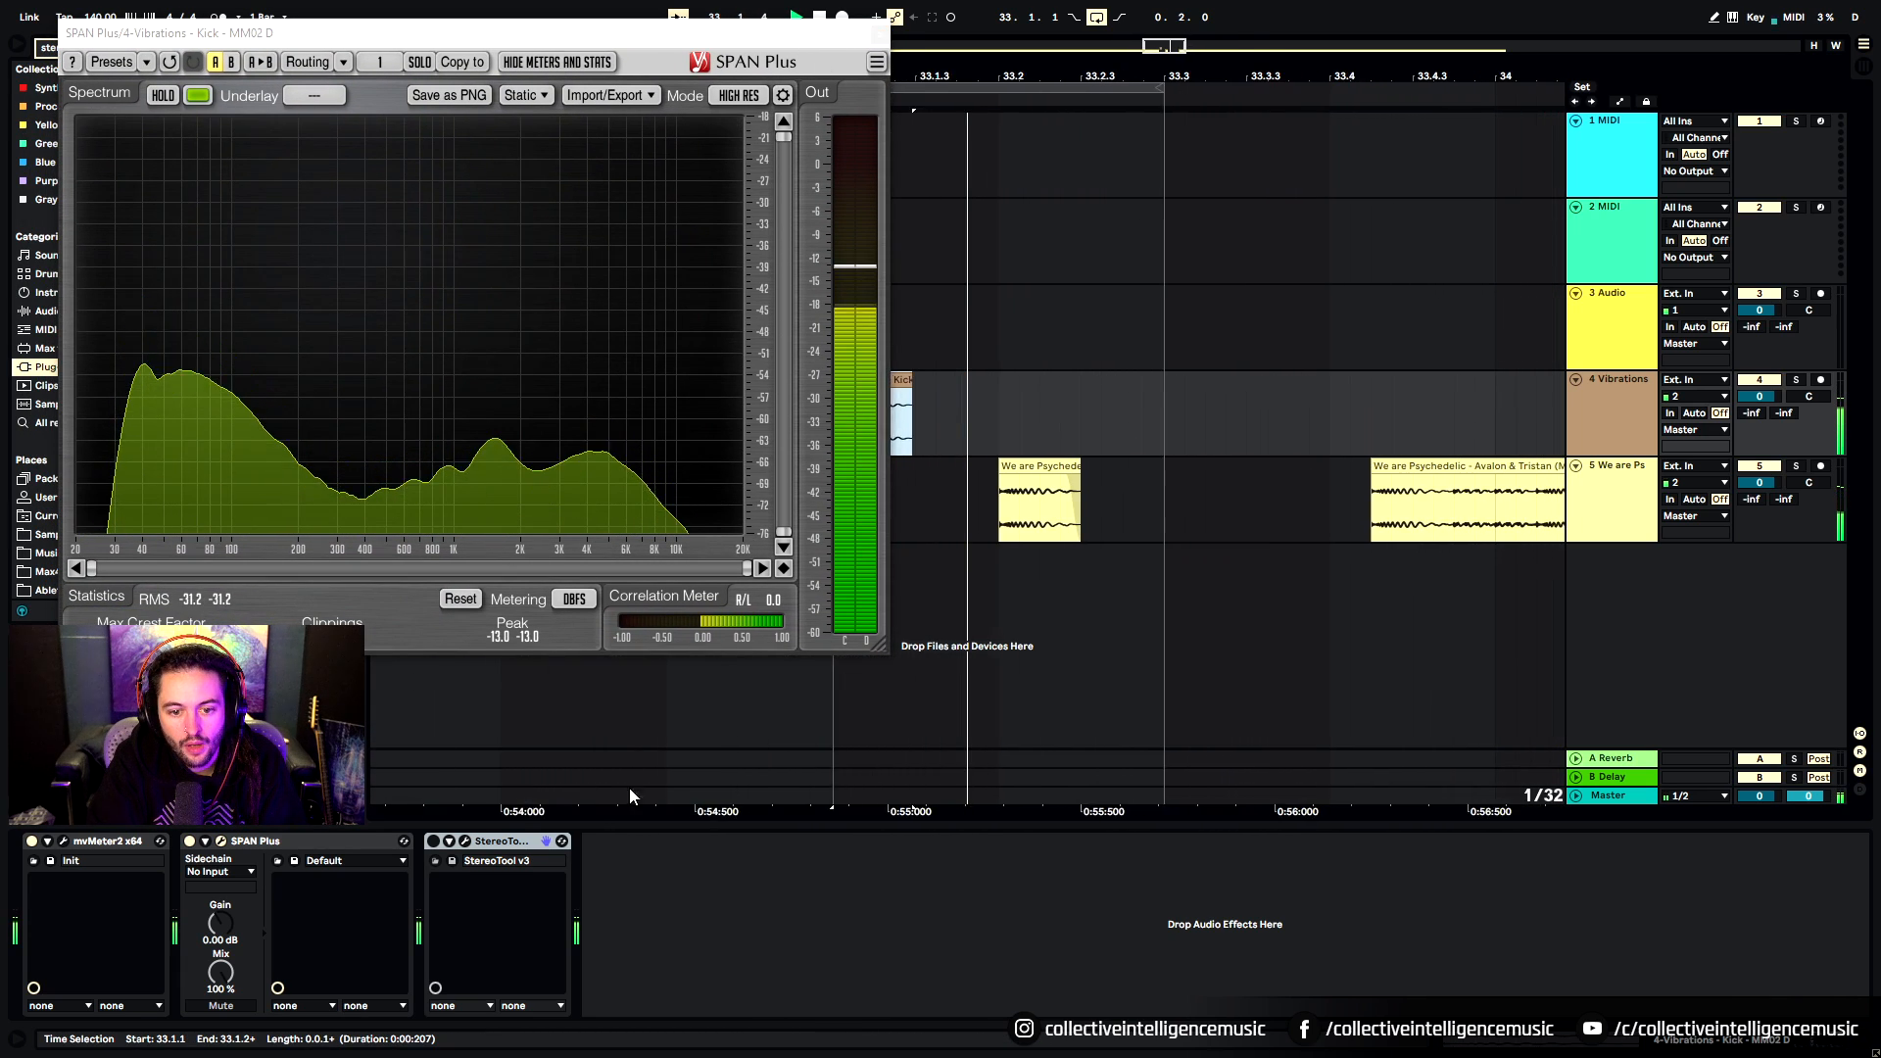
Close the reference track's StereoTool window and copy SPAN Plus from the Vibrations track to the reference track
click(1613, 511)
click(220, 842)
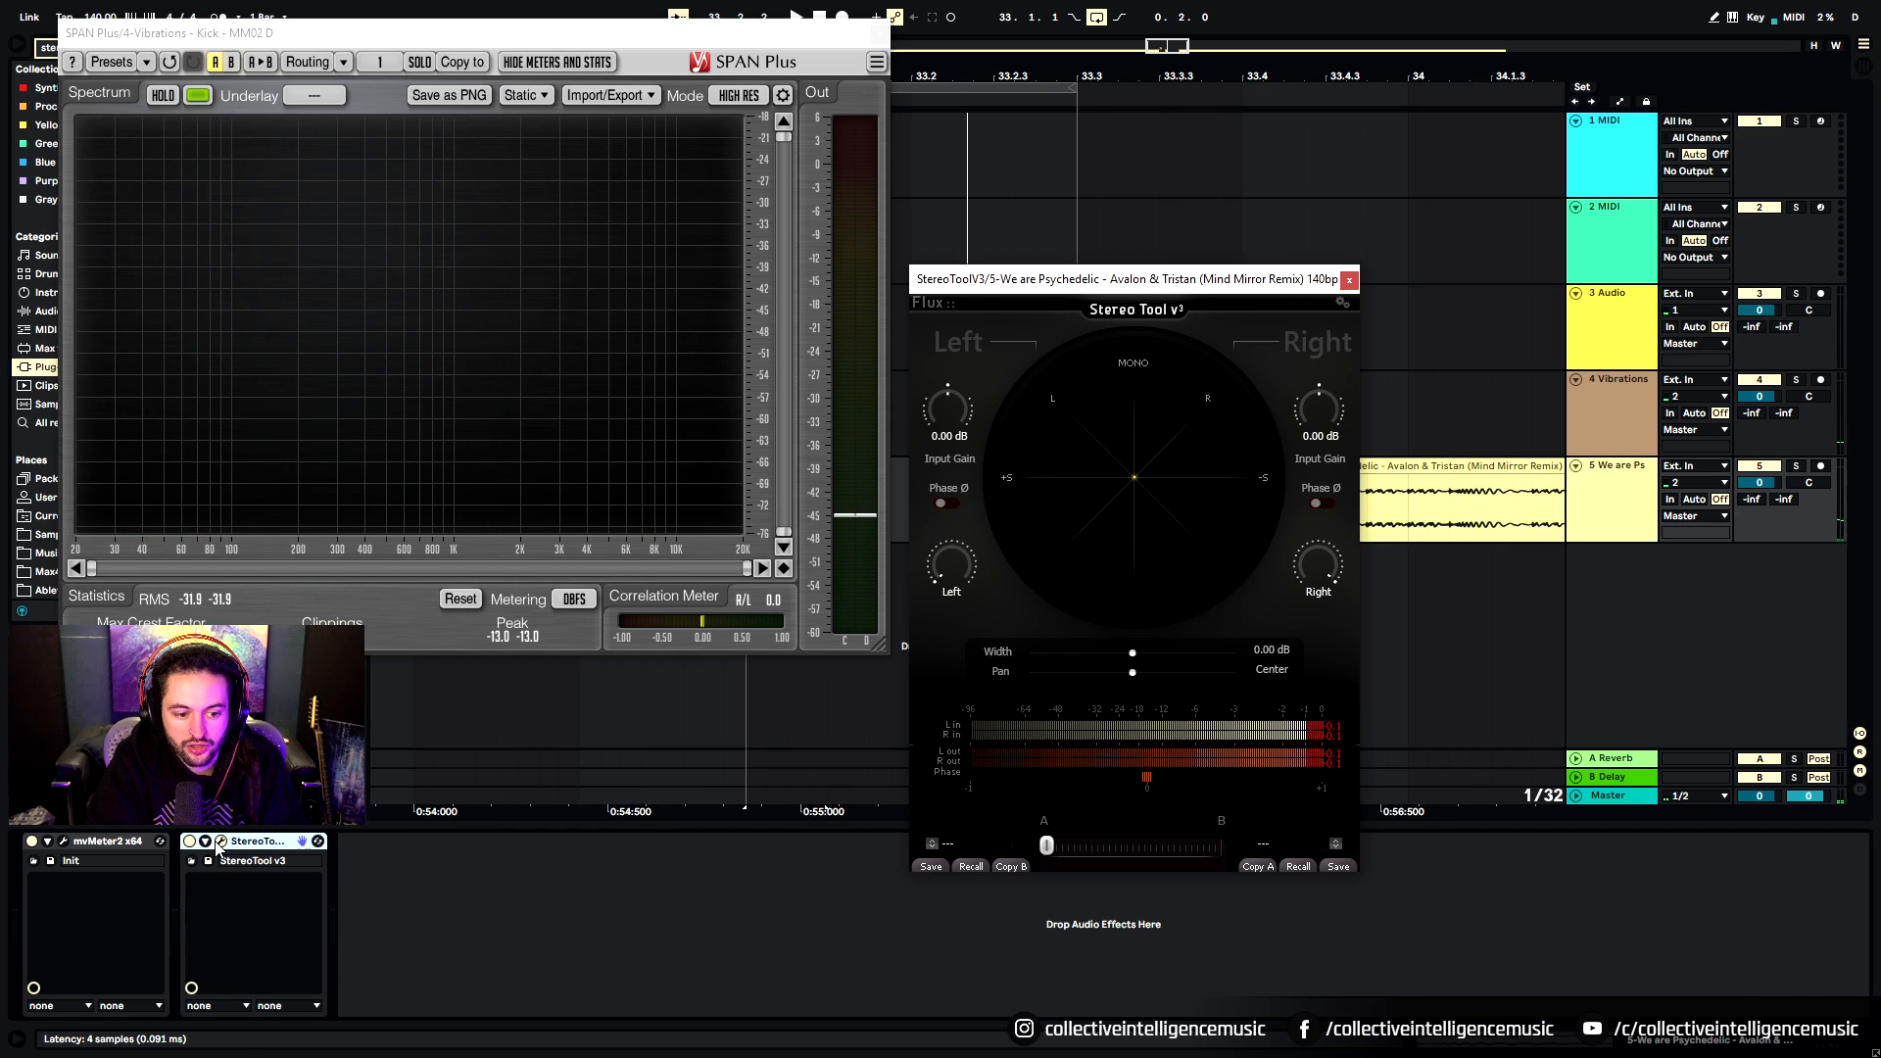
click(1350, 281)
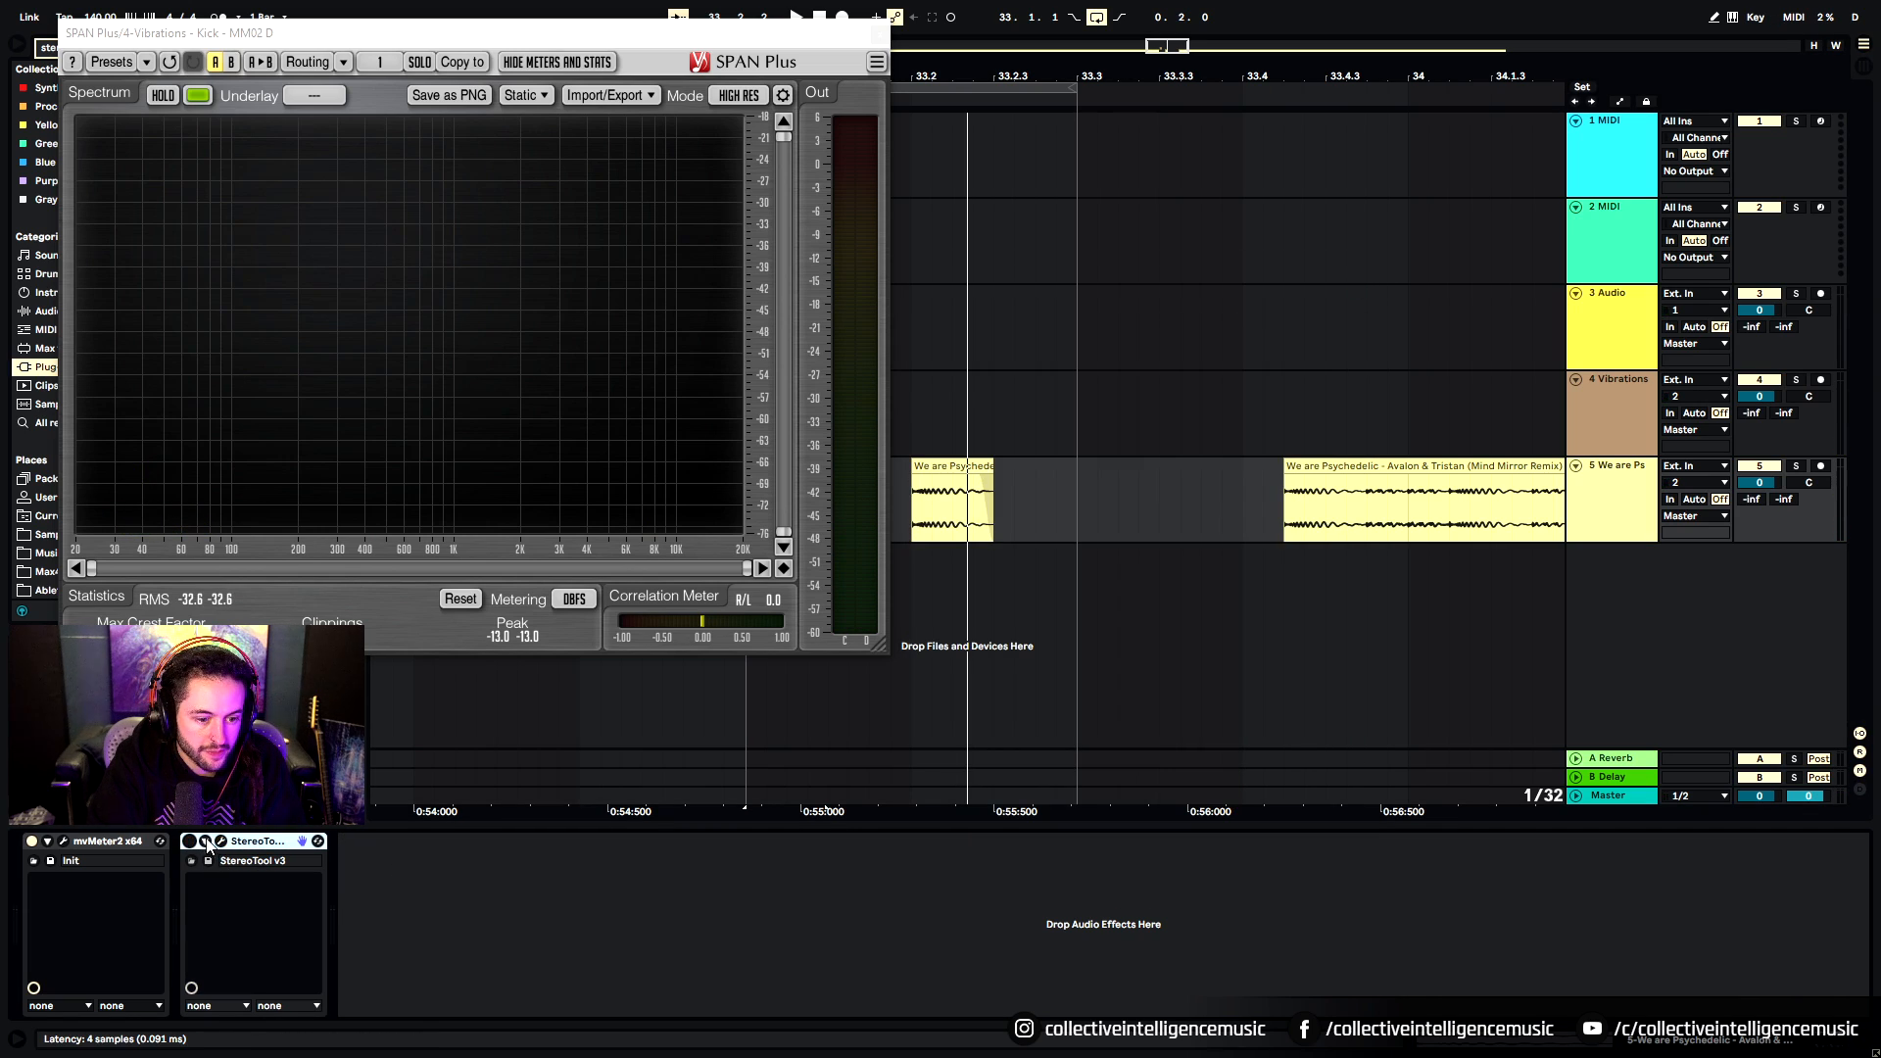
click(1293, 382)
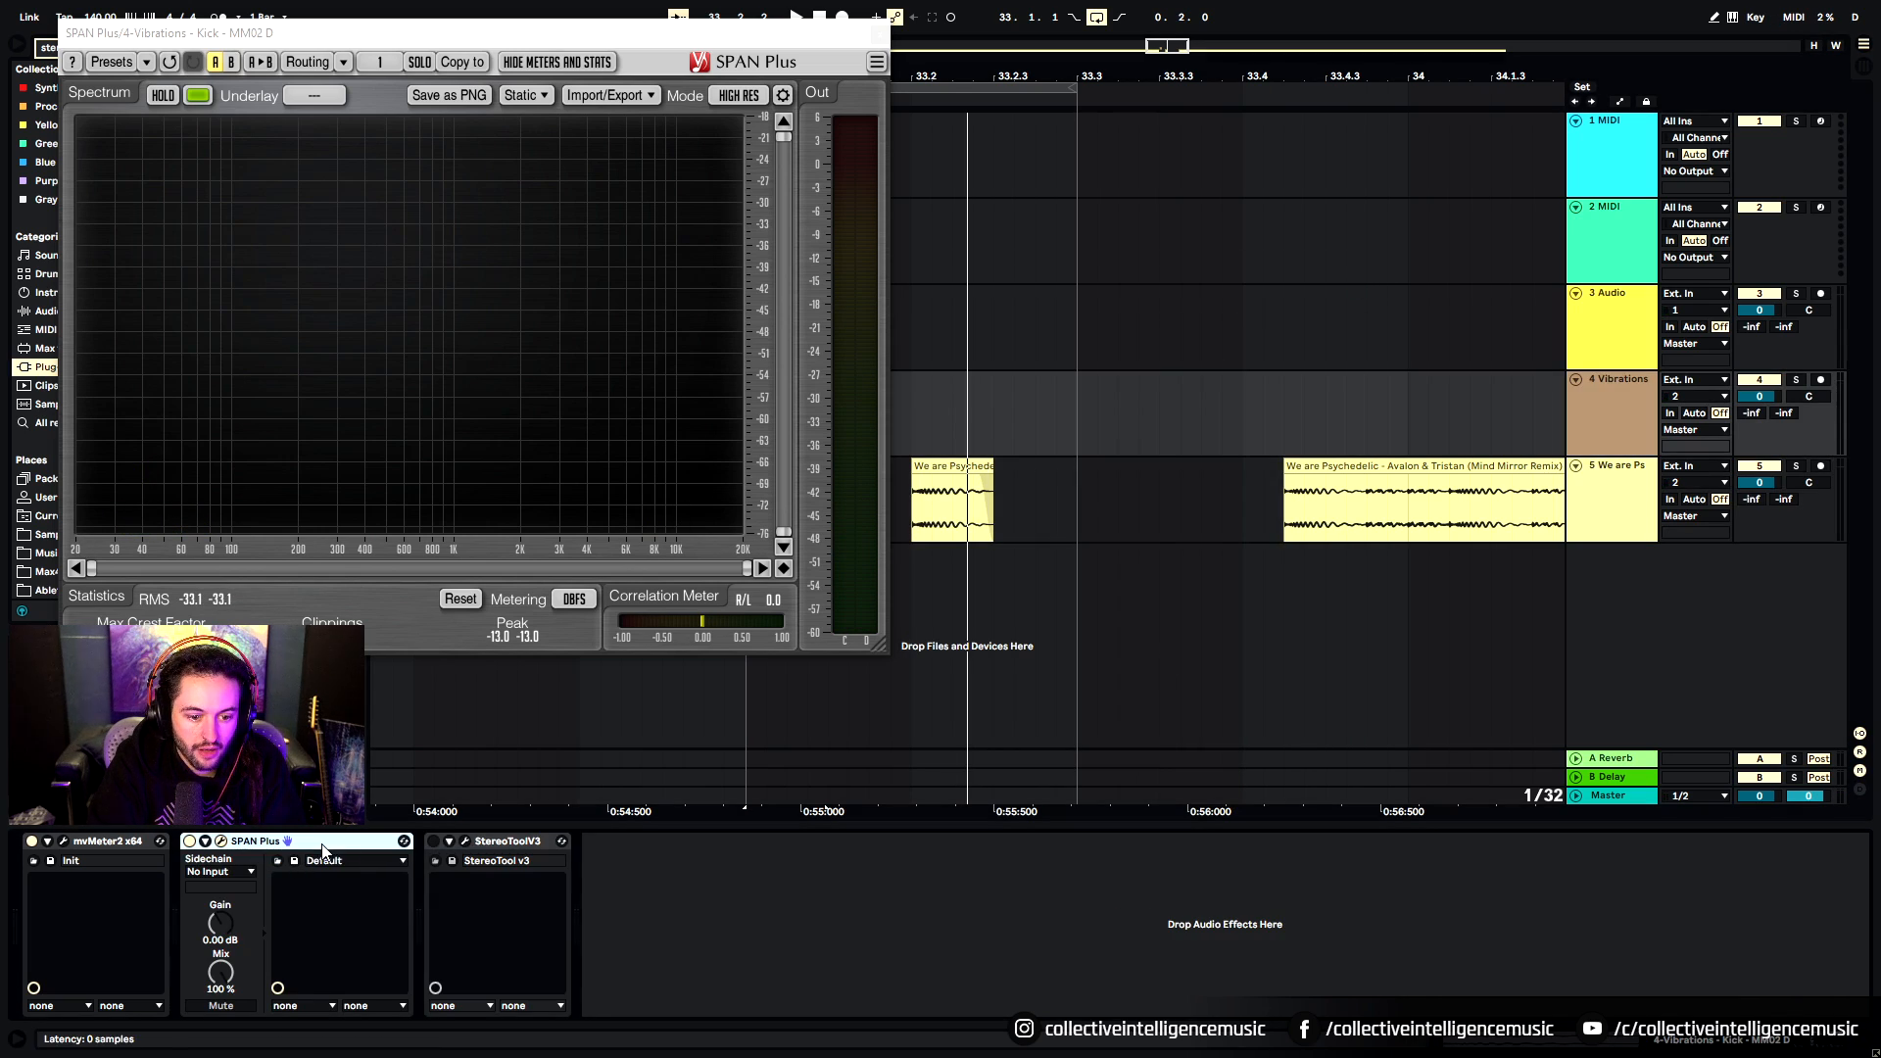
click(979, 541)
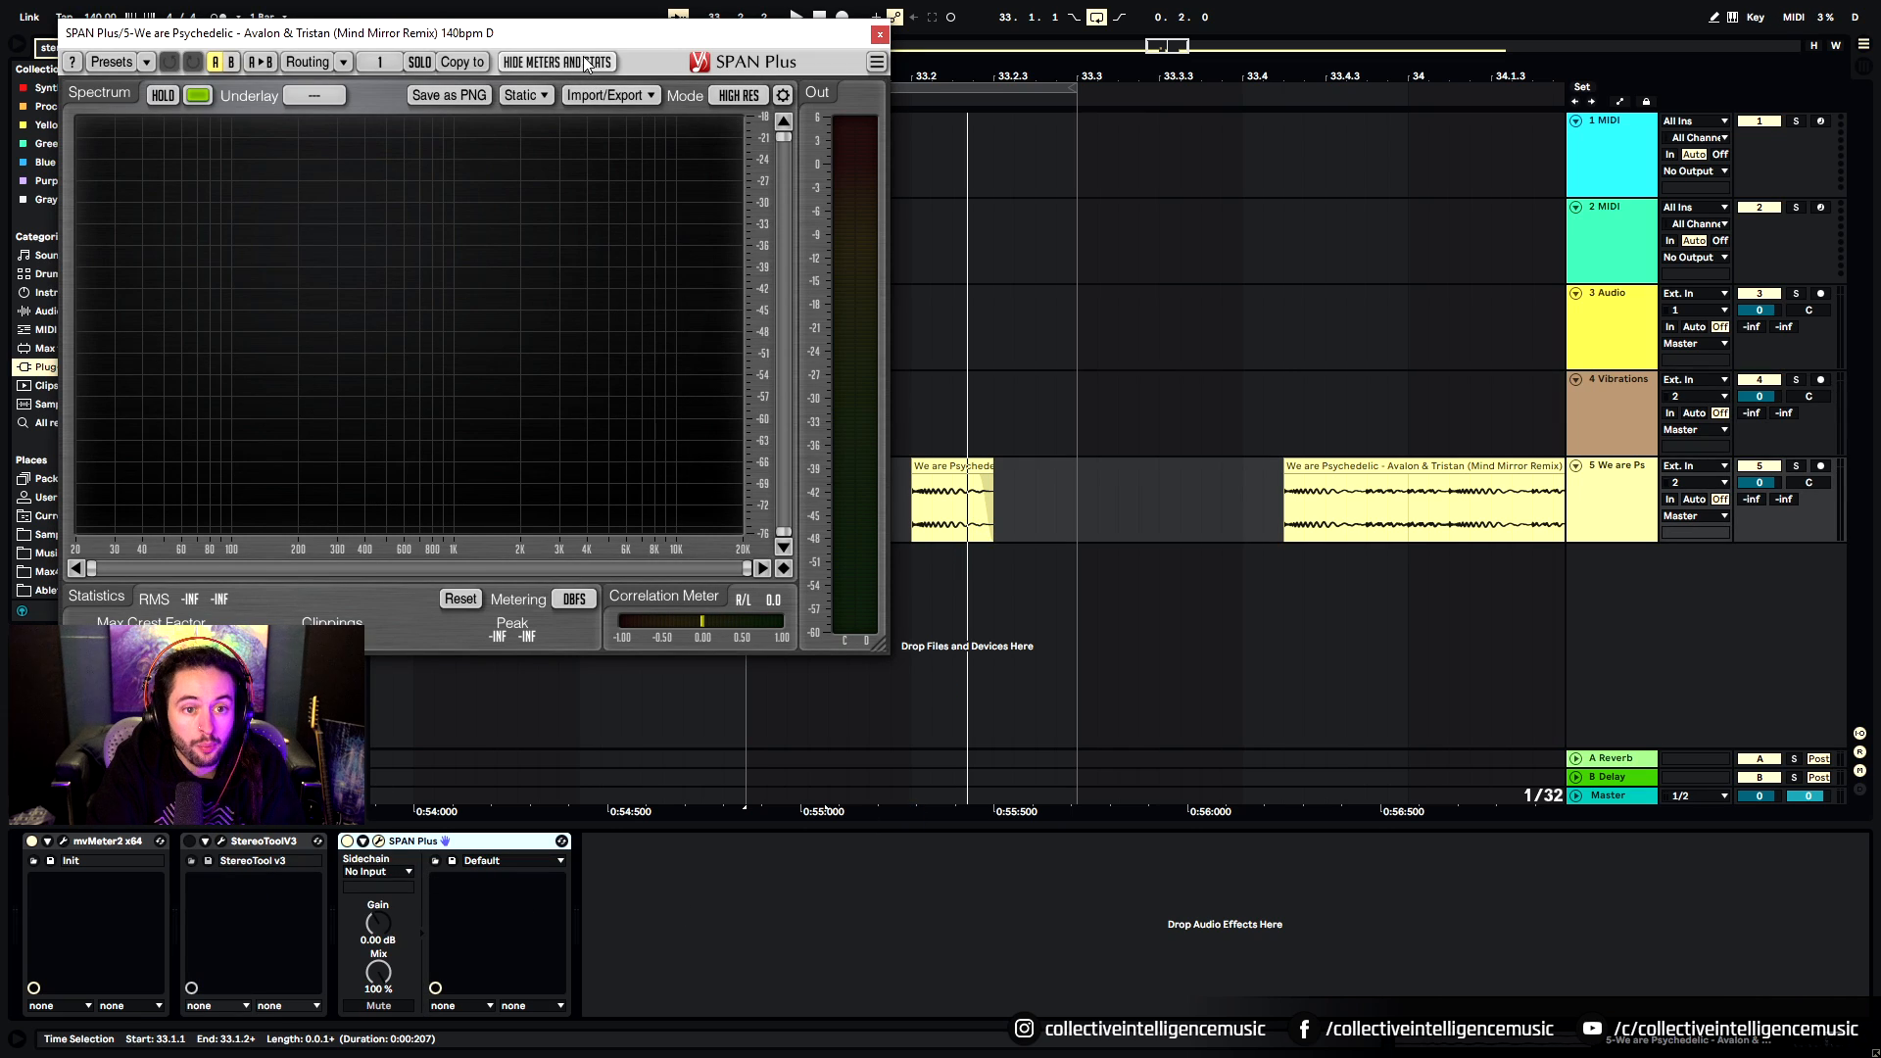
Arrange both SPAN Plus windows side by side, play the loop to compare the two kicks' spectra, and close both windows
drag(990, 183, 1450, 79)
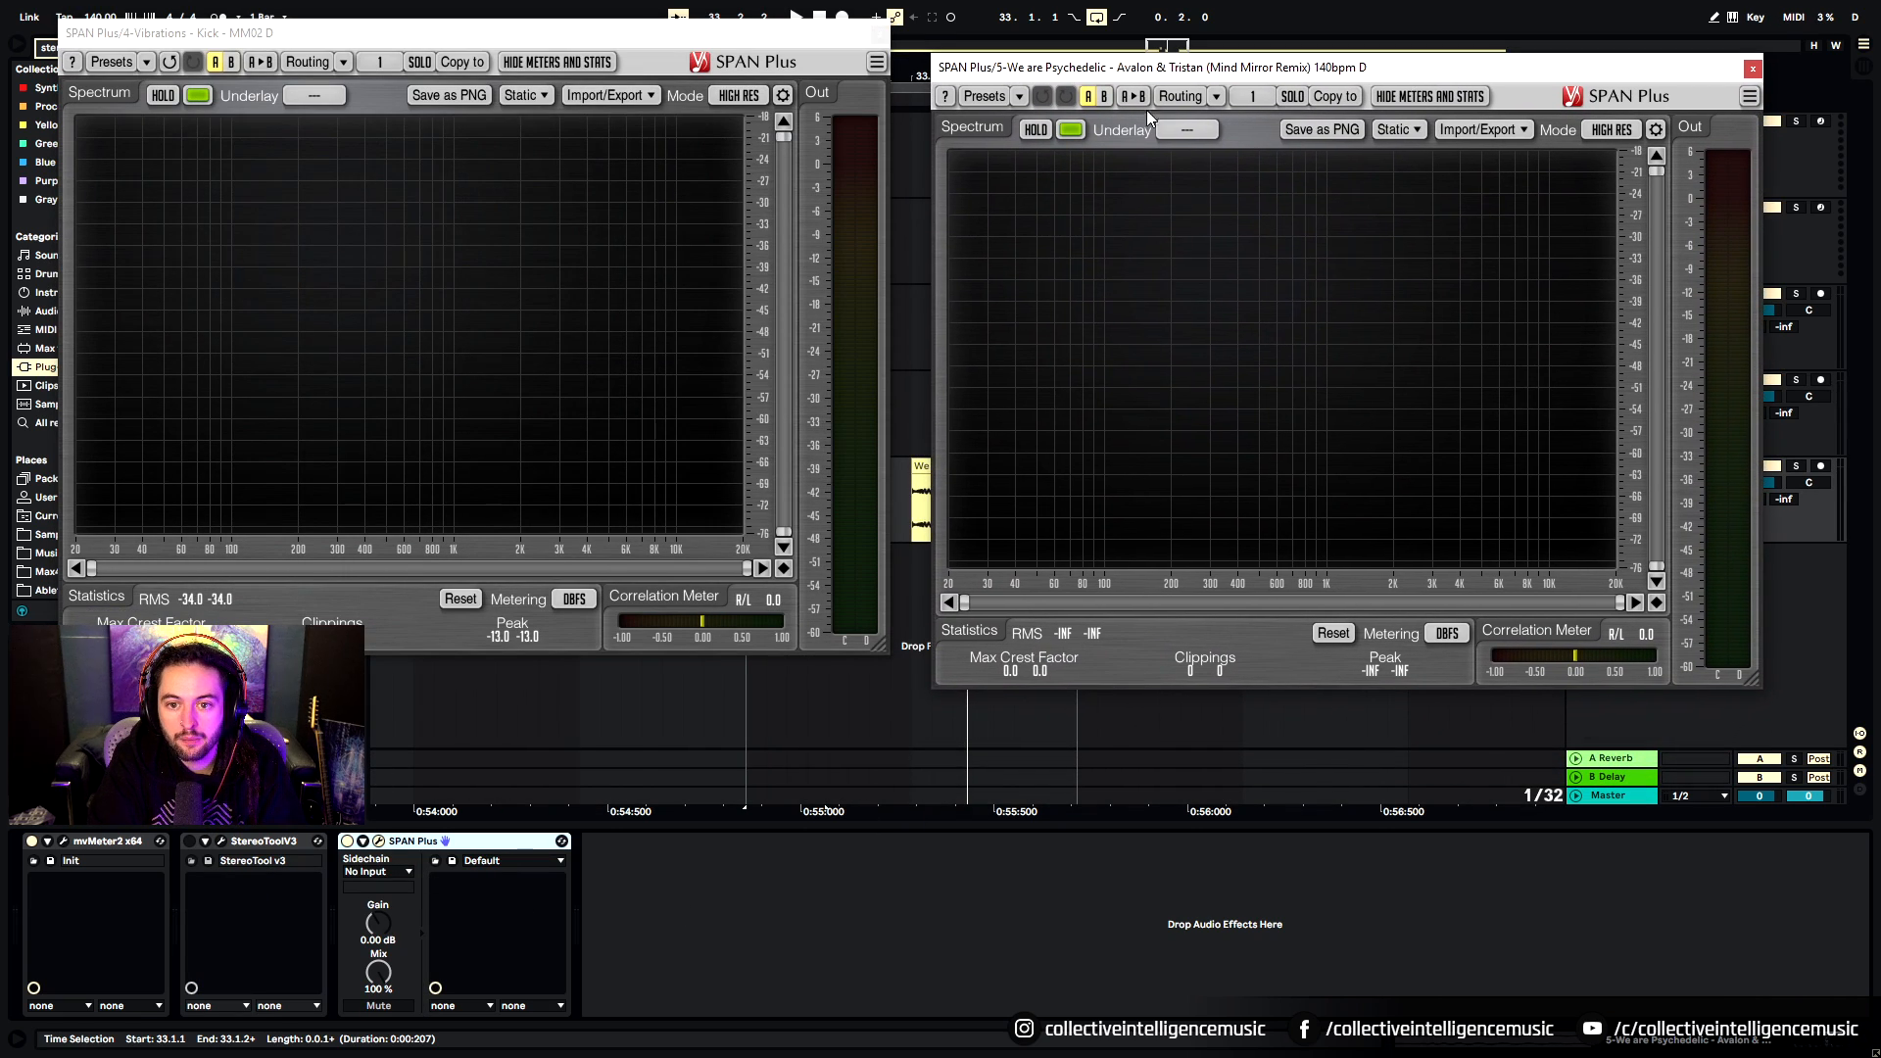
drag(157, 33, 154, 60)
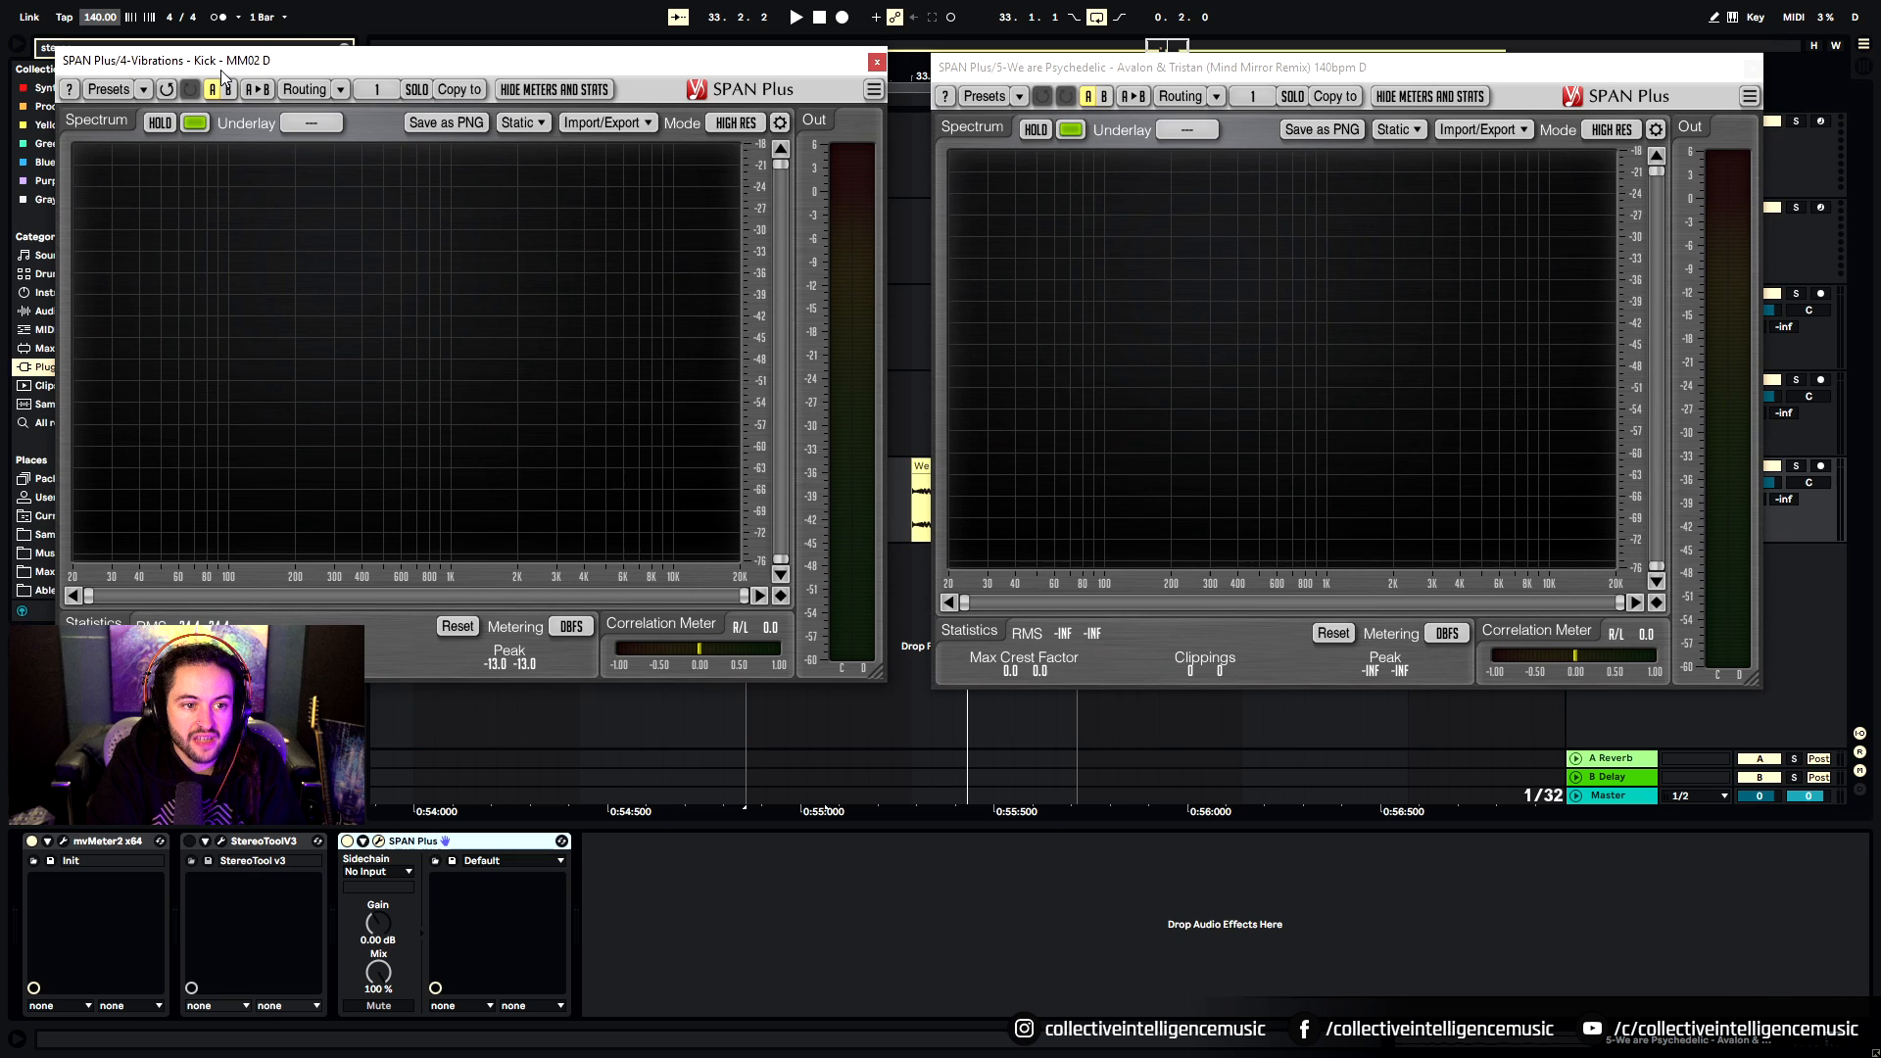
drag(1267, 60, 1262, 76)
key(space)
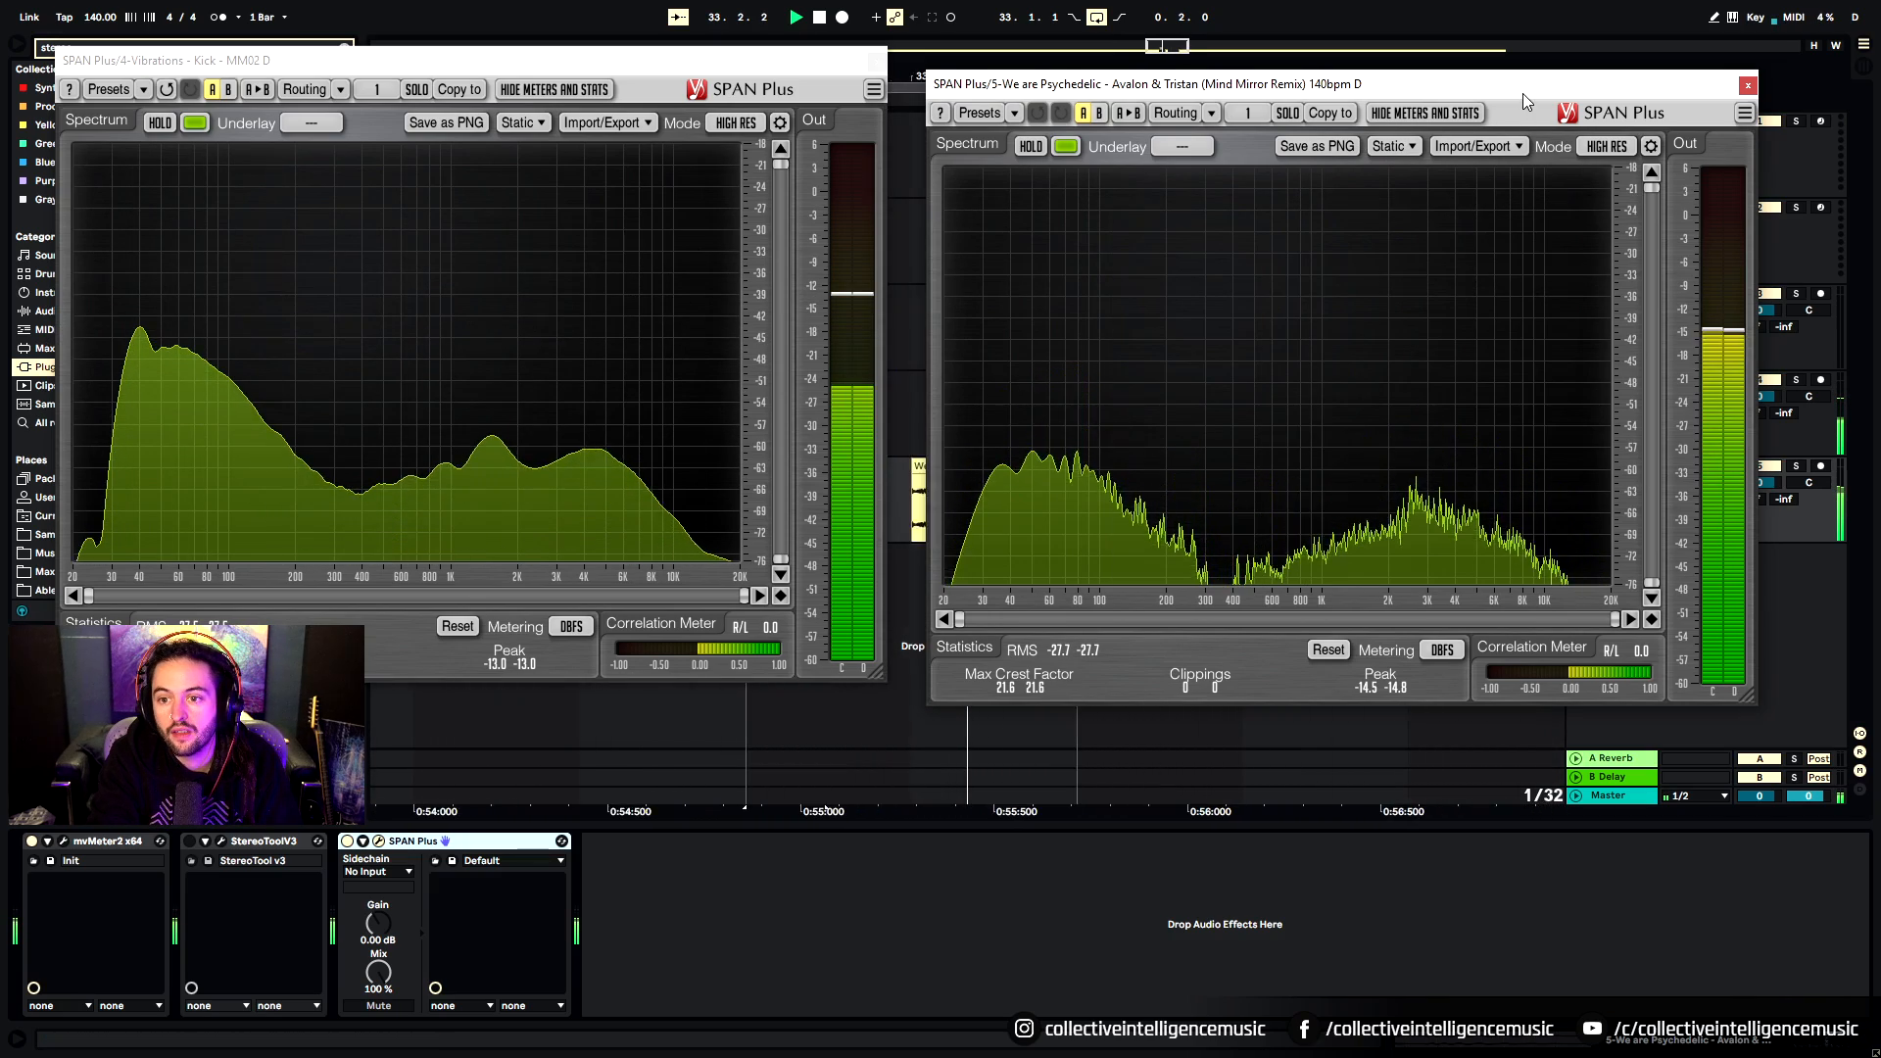
drag(1523, 92, 1357, 223)
drag(1473, 243, 1574, 66)
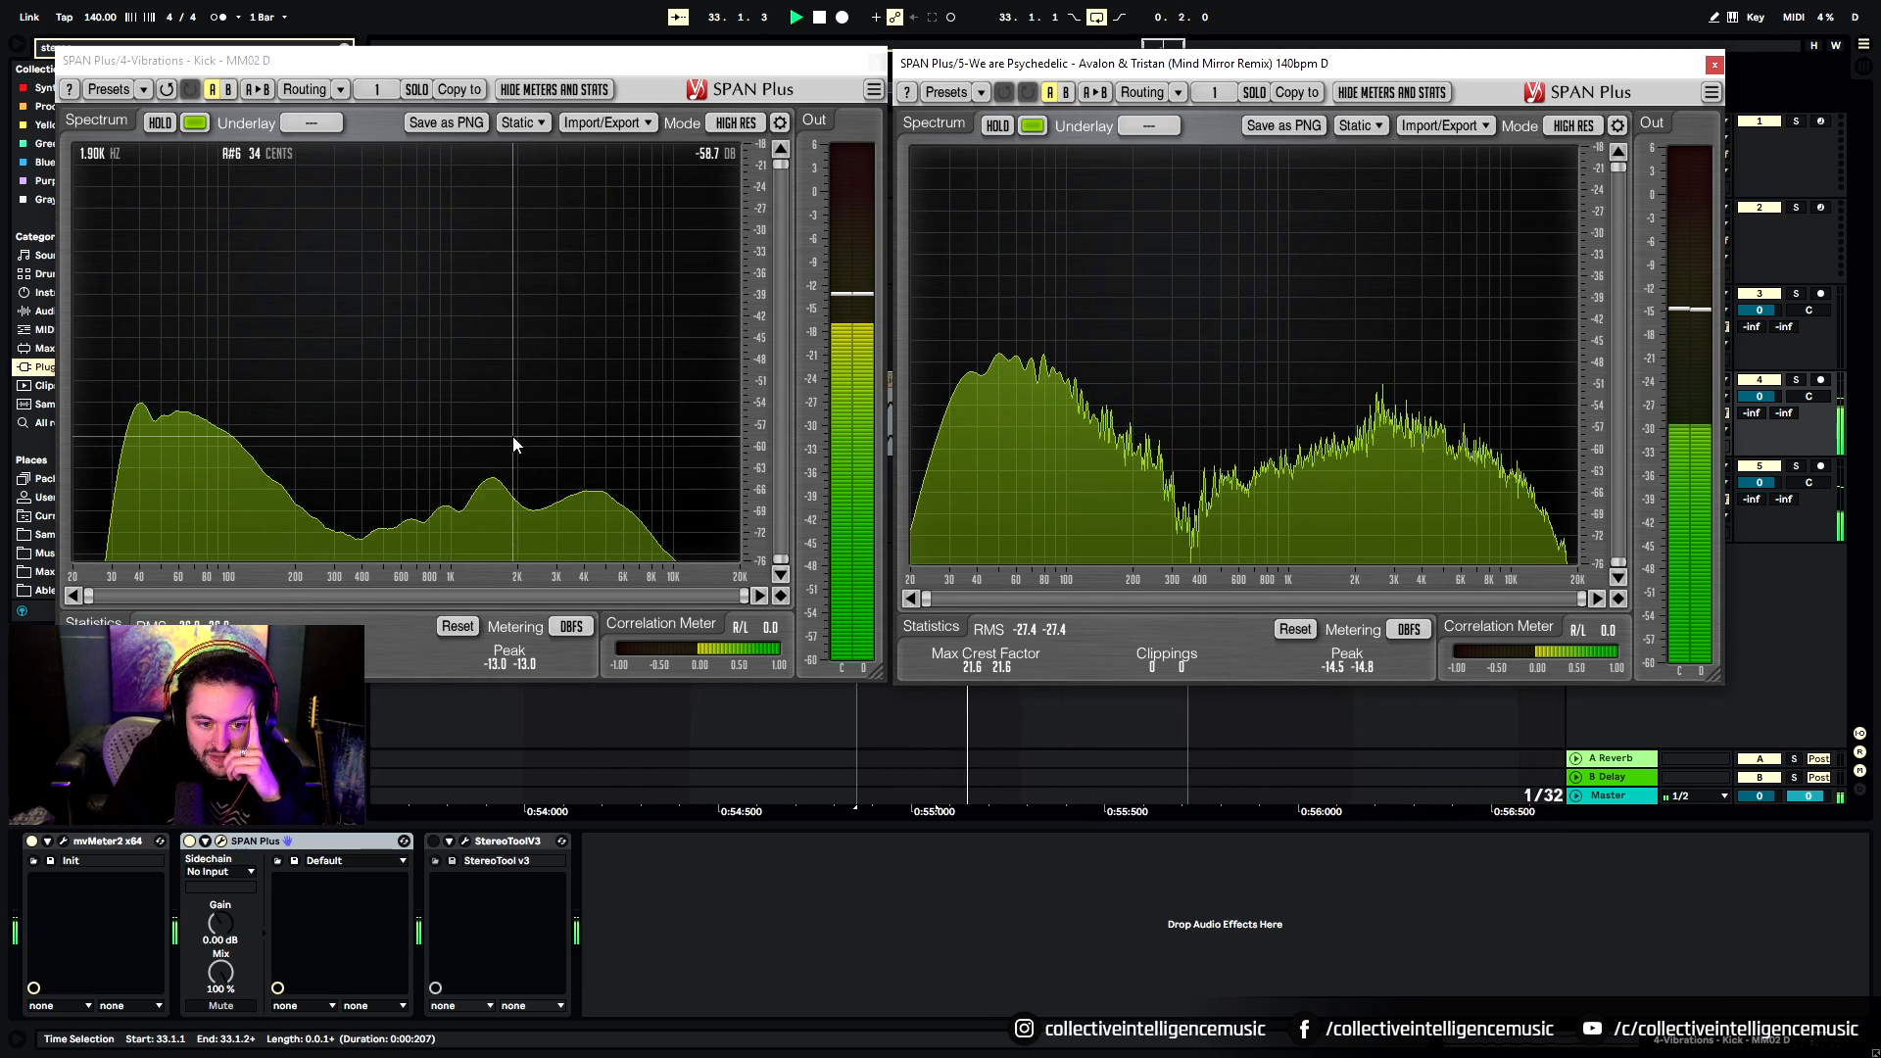
click(877, 63)
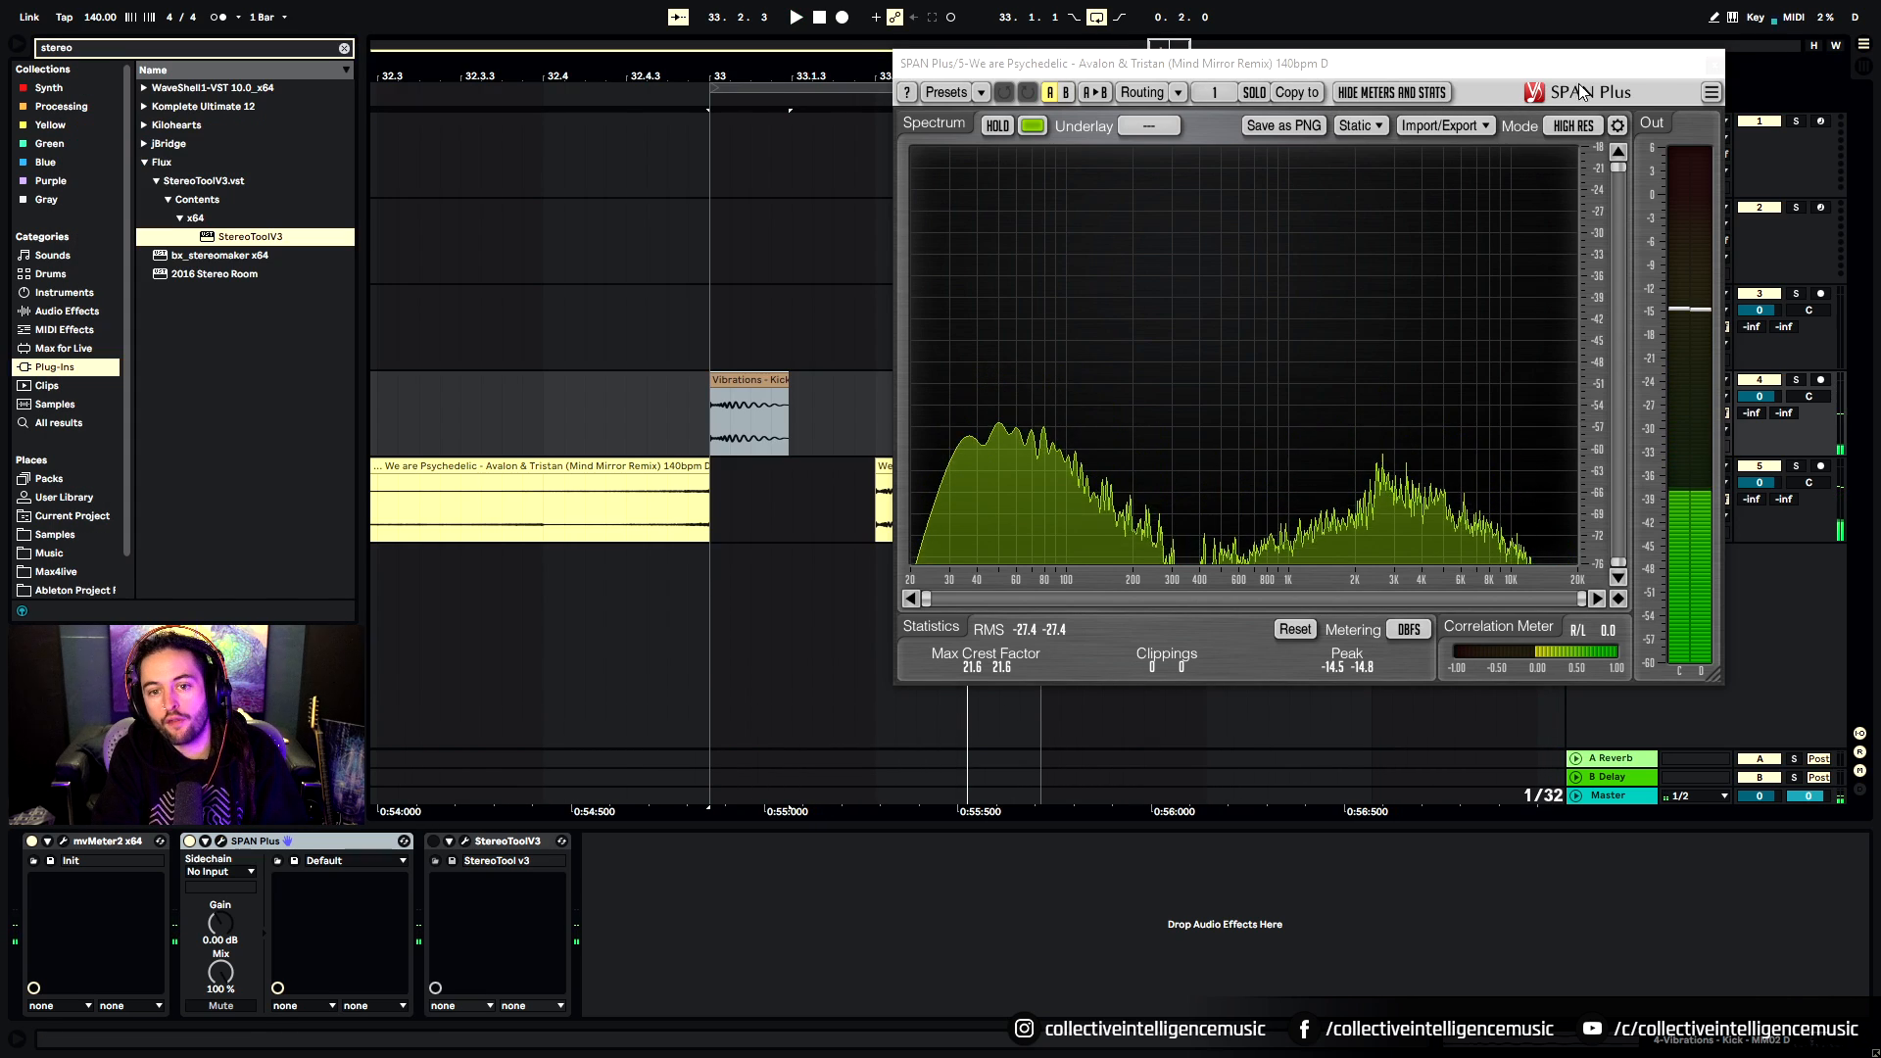
click(1715, 65)
Extend the end of the reference clip before bar 33 to 33.4.3, covering the isolated kick
click(787, 518)
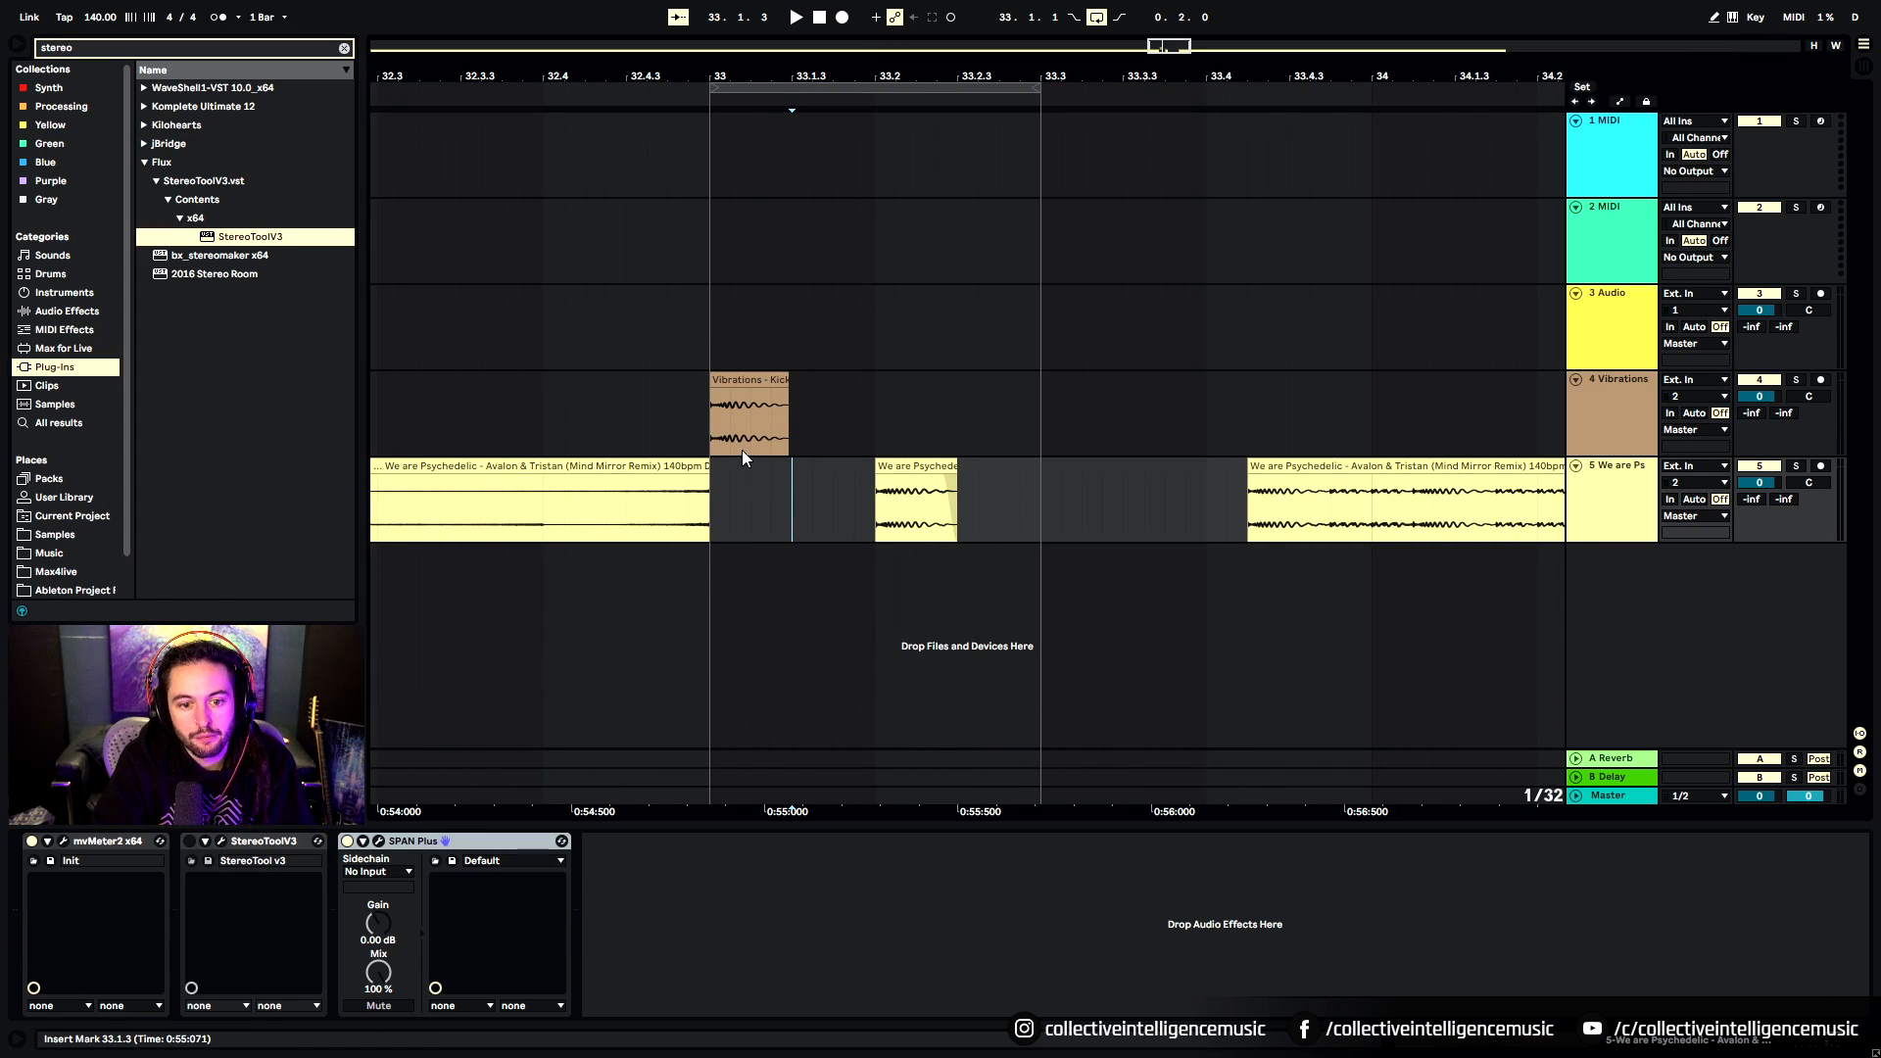
click(710, 416)
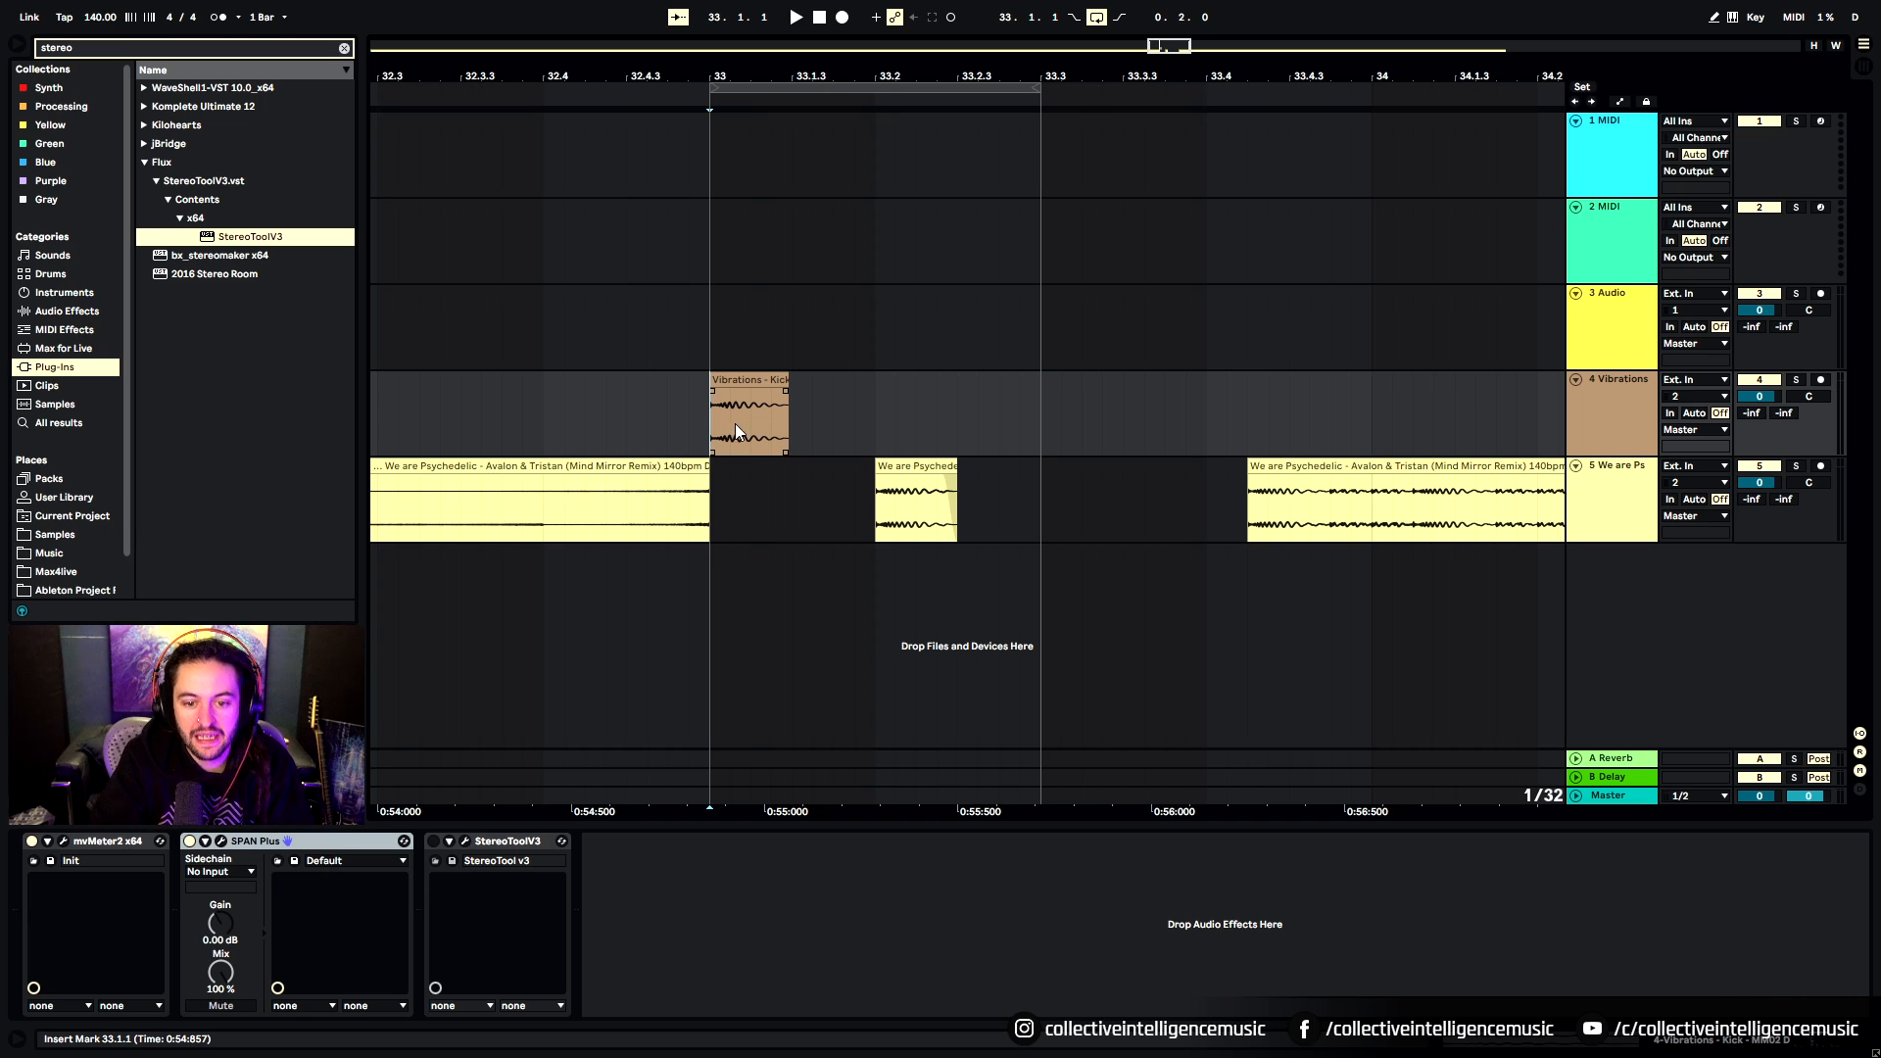
click(913, 485)
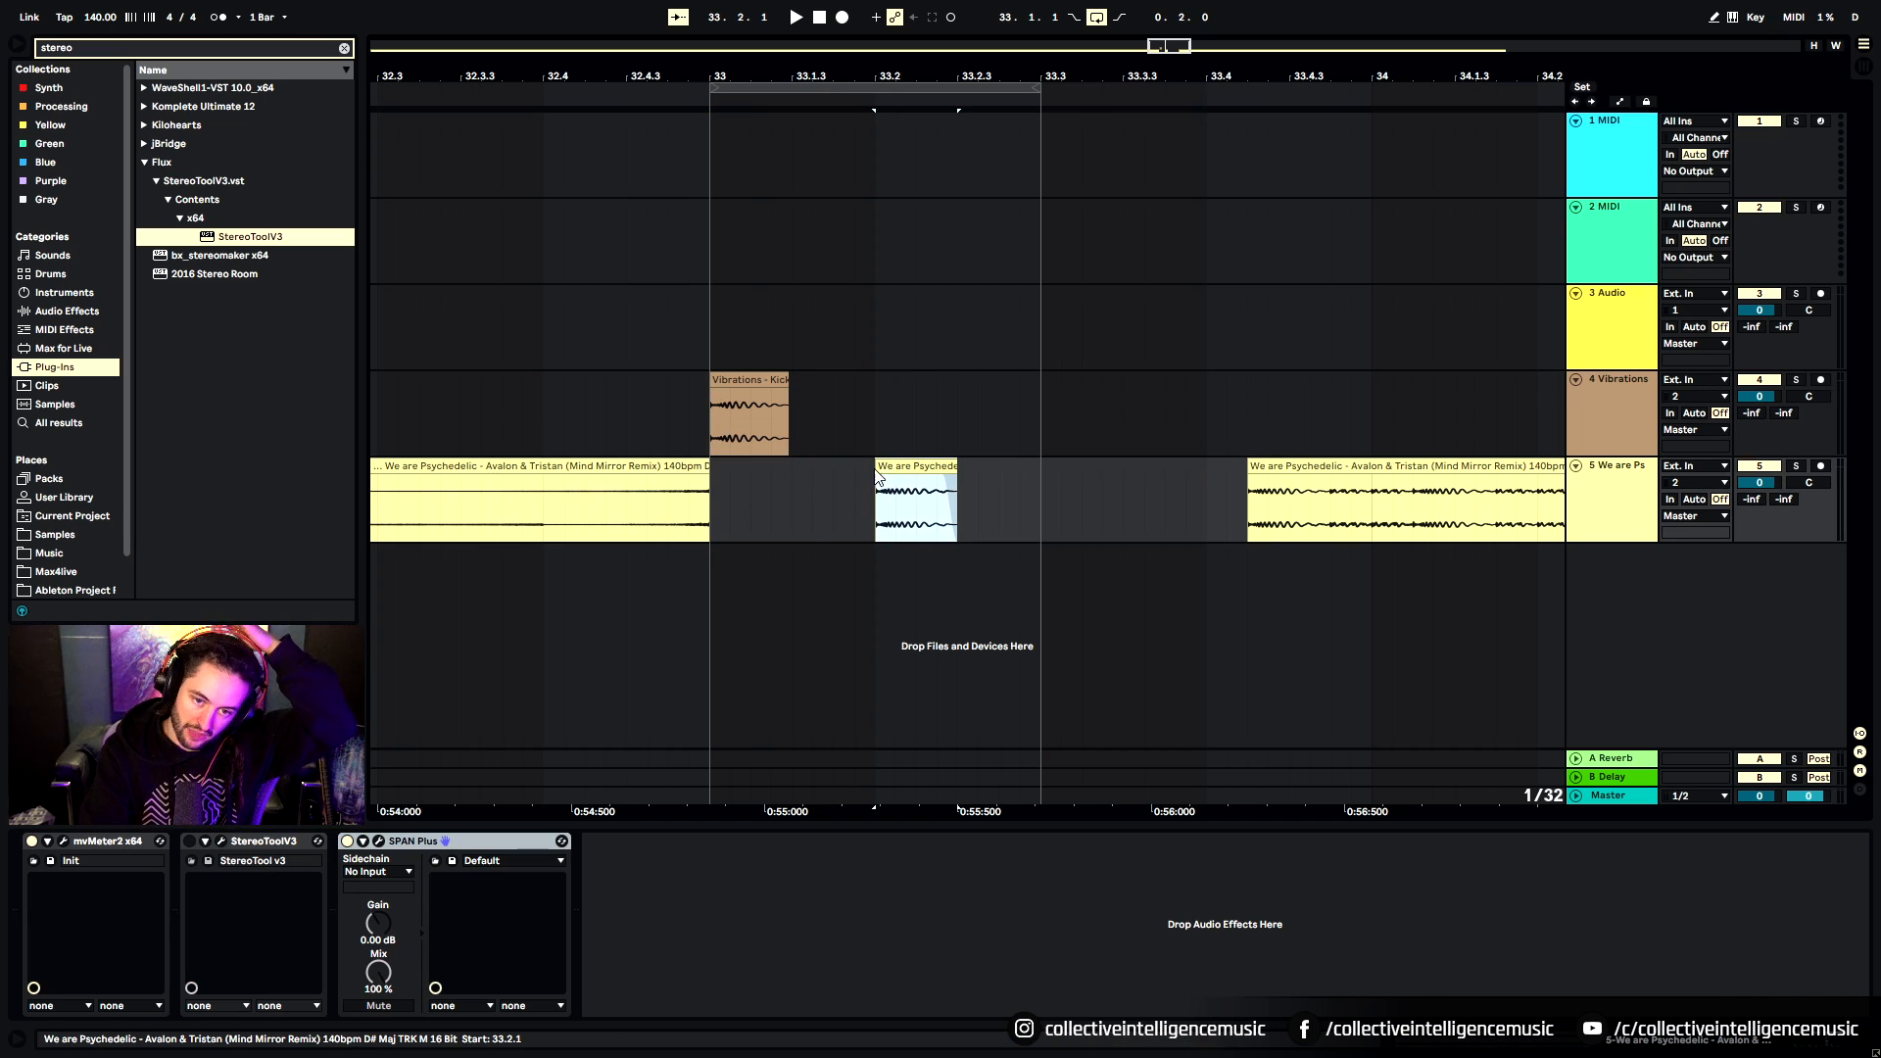
click(754, 409)
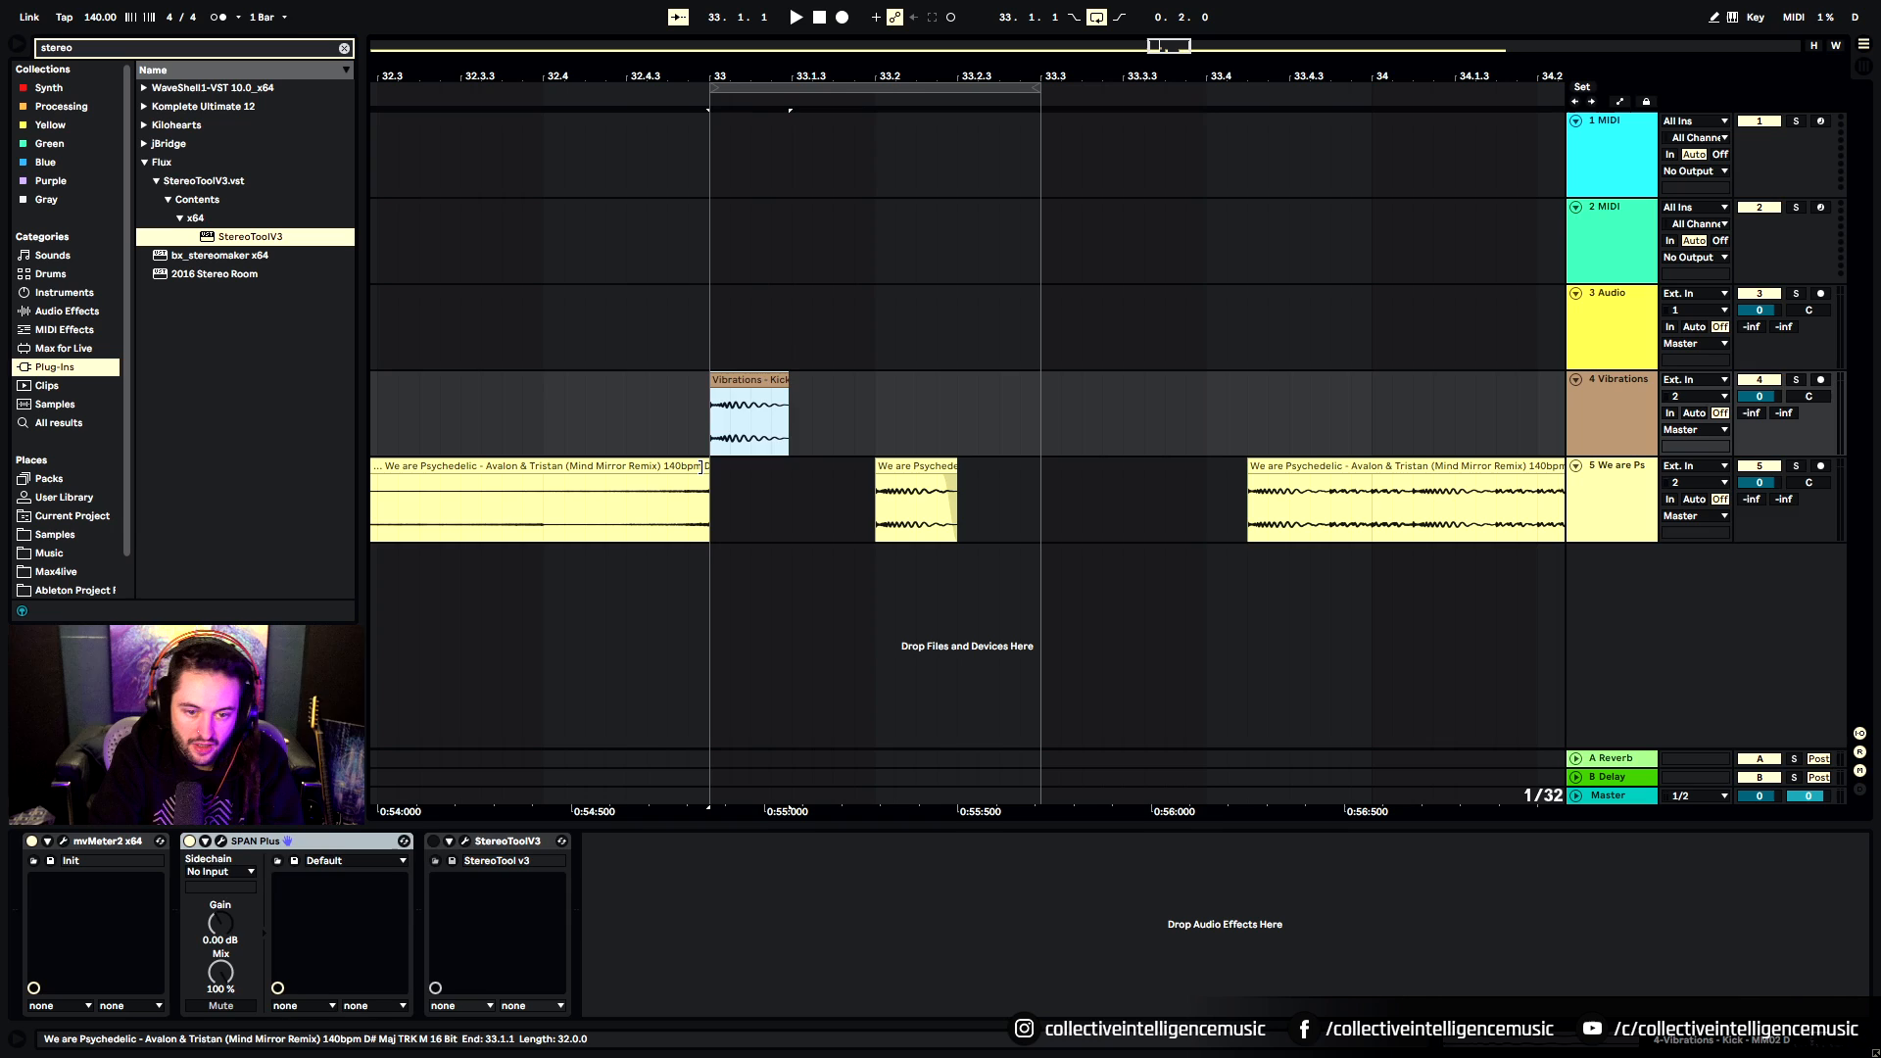
drag(702, 467, 1292, 498)
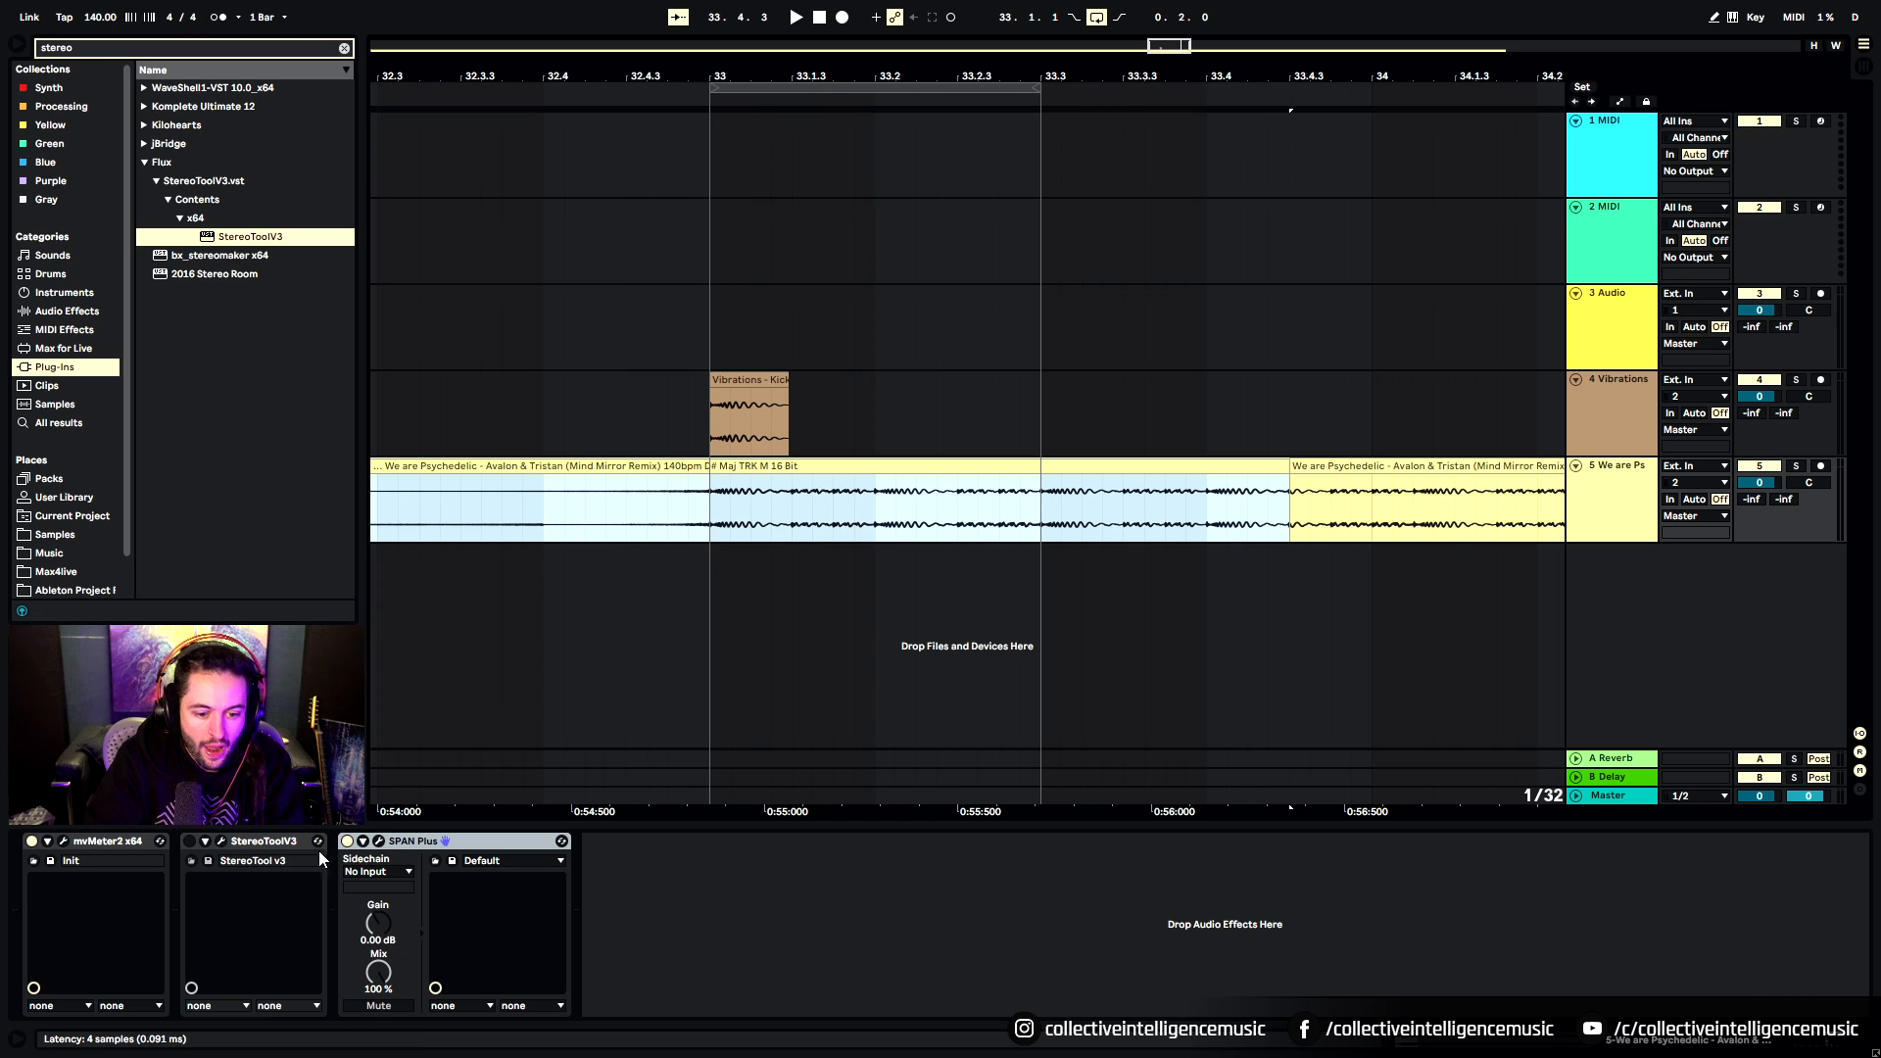
click(377, 842)
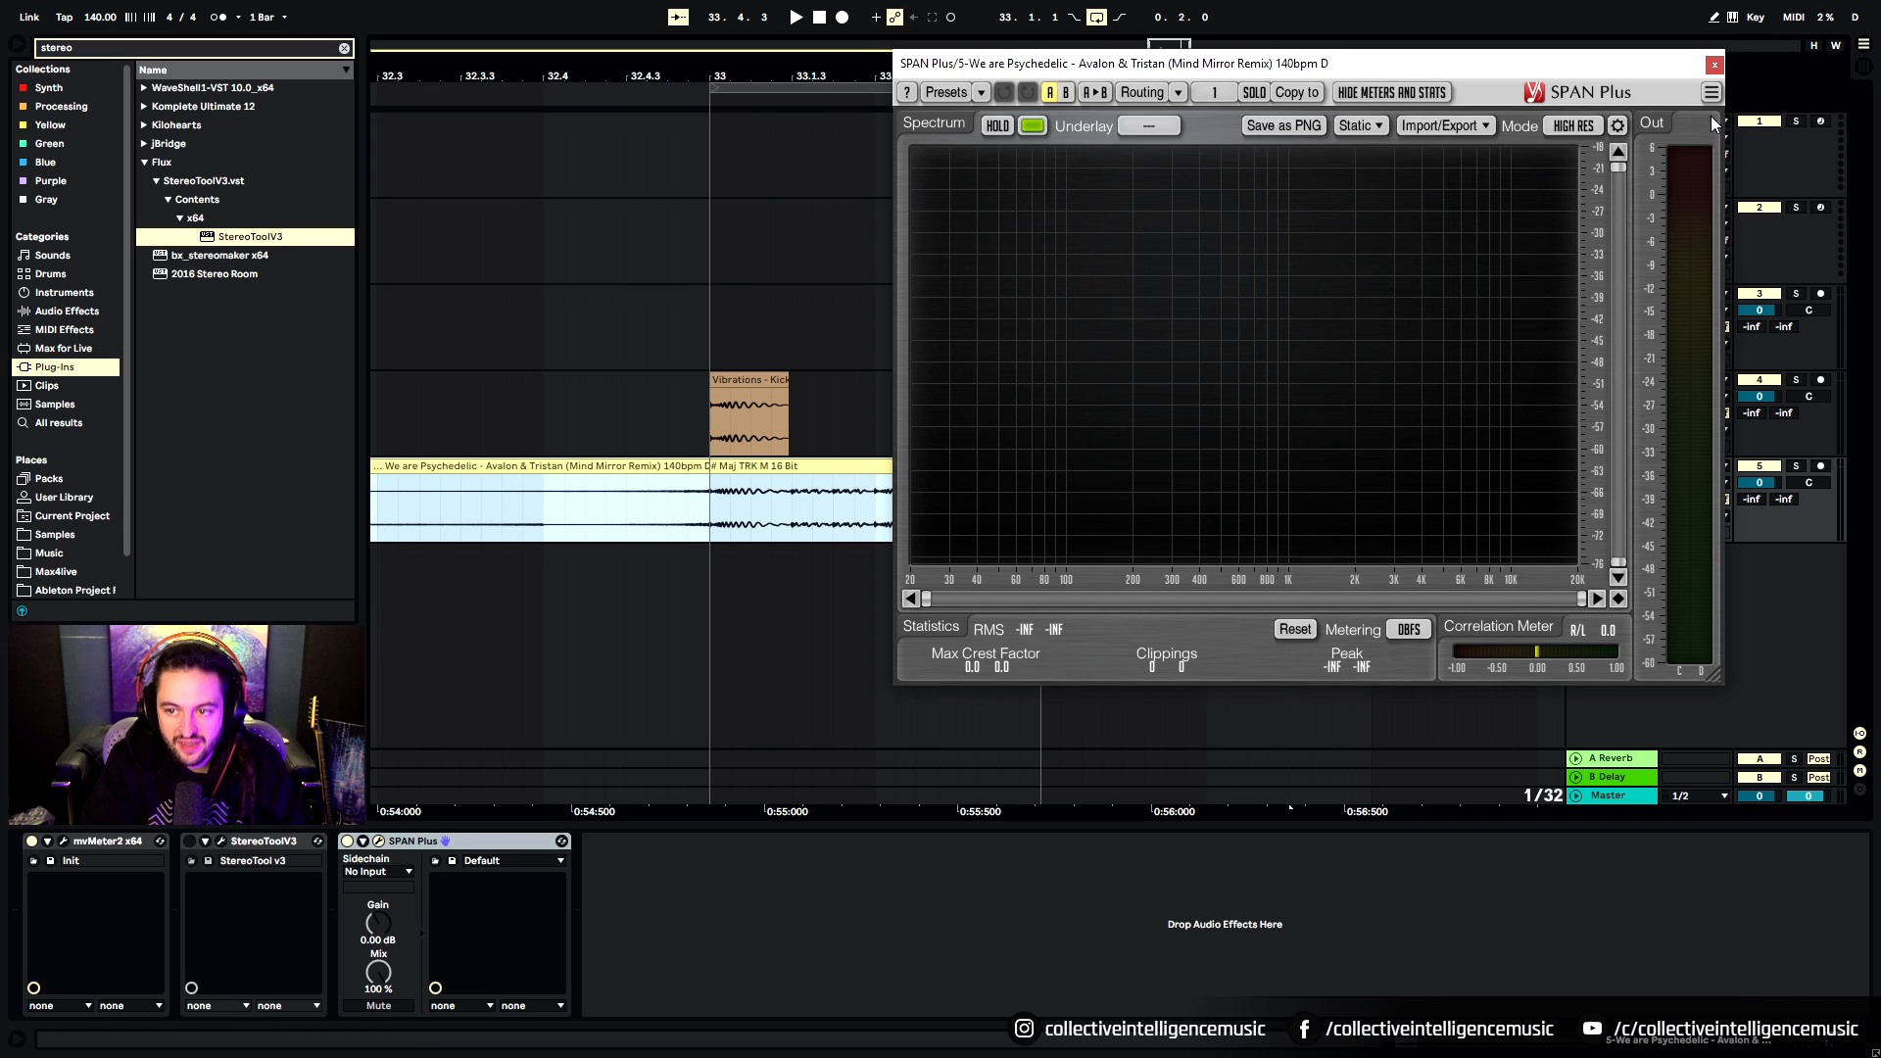
click(1715, 65)
drag(1181, 77, 759, 19)
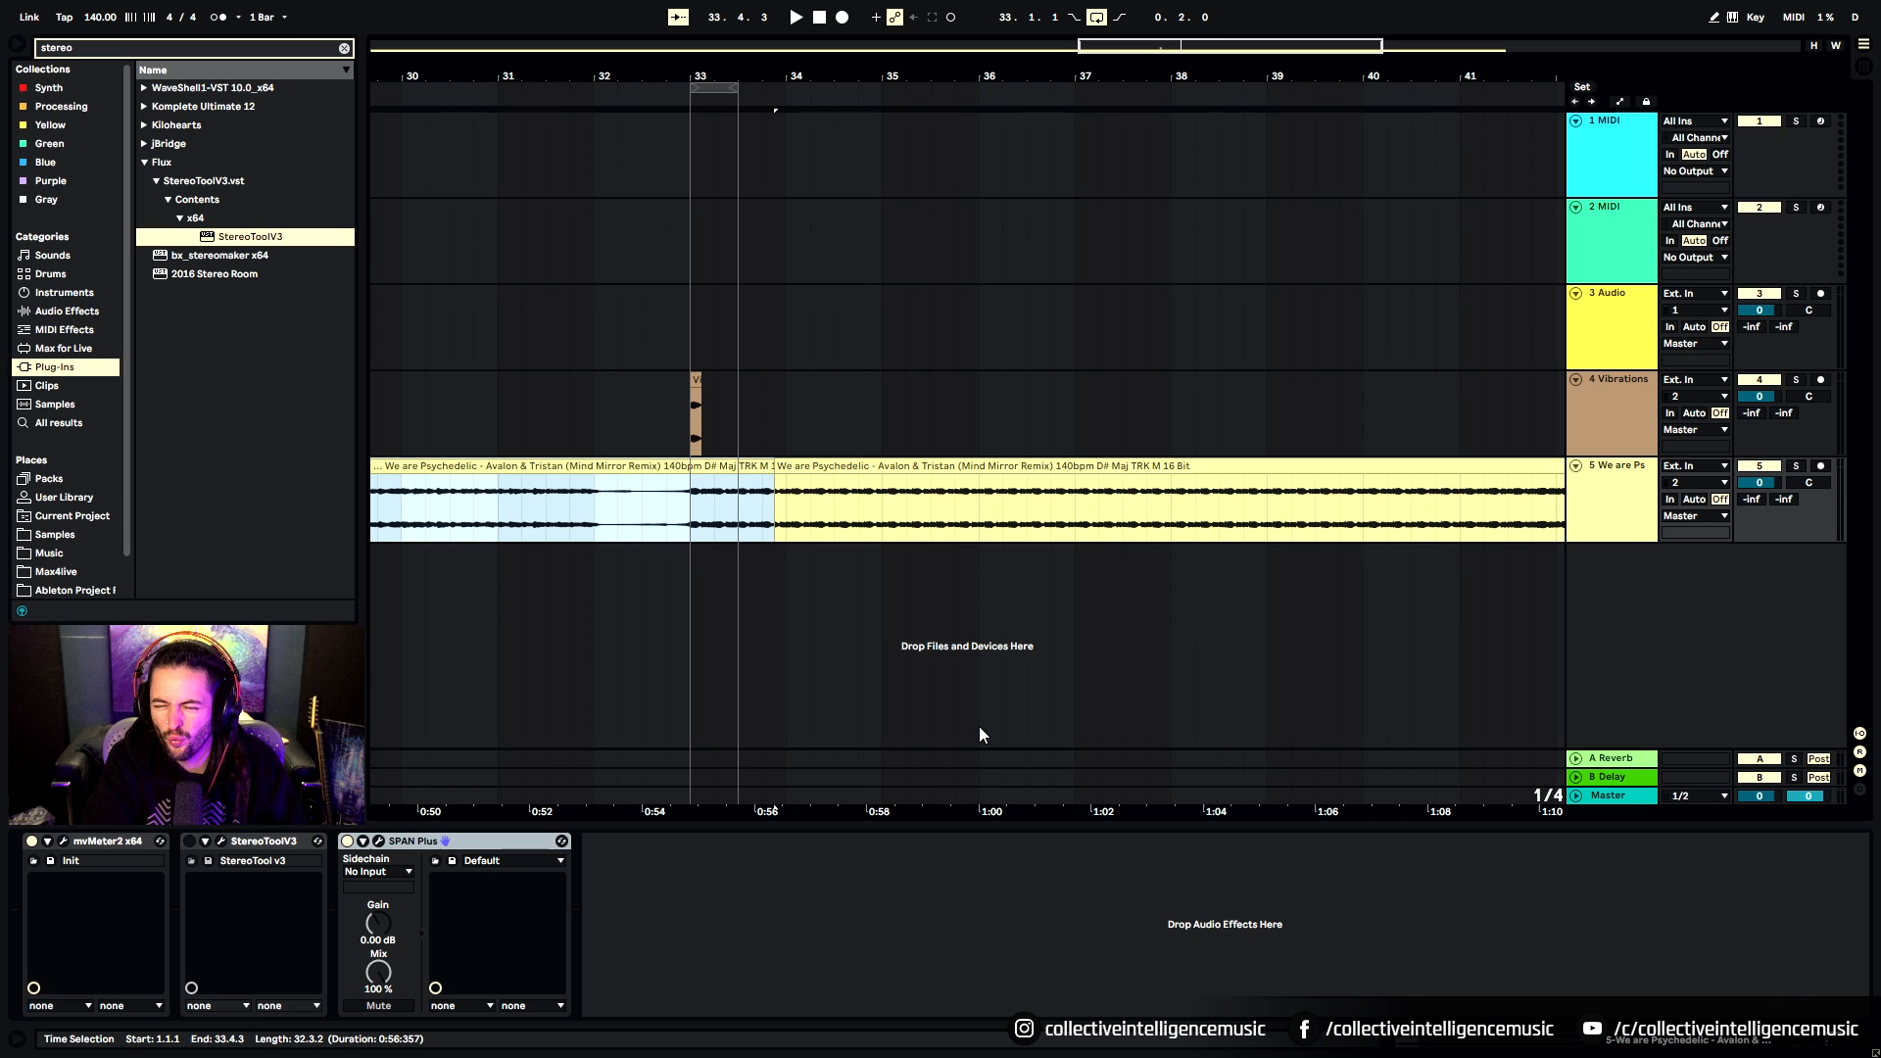
click(380, 842)
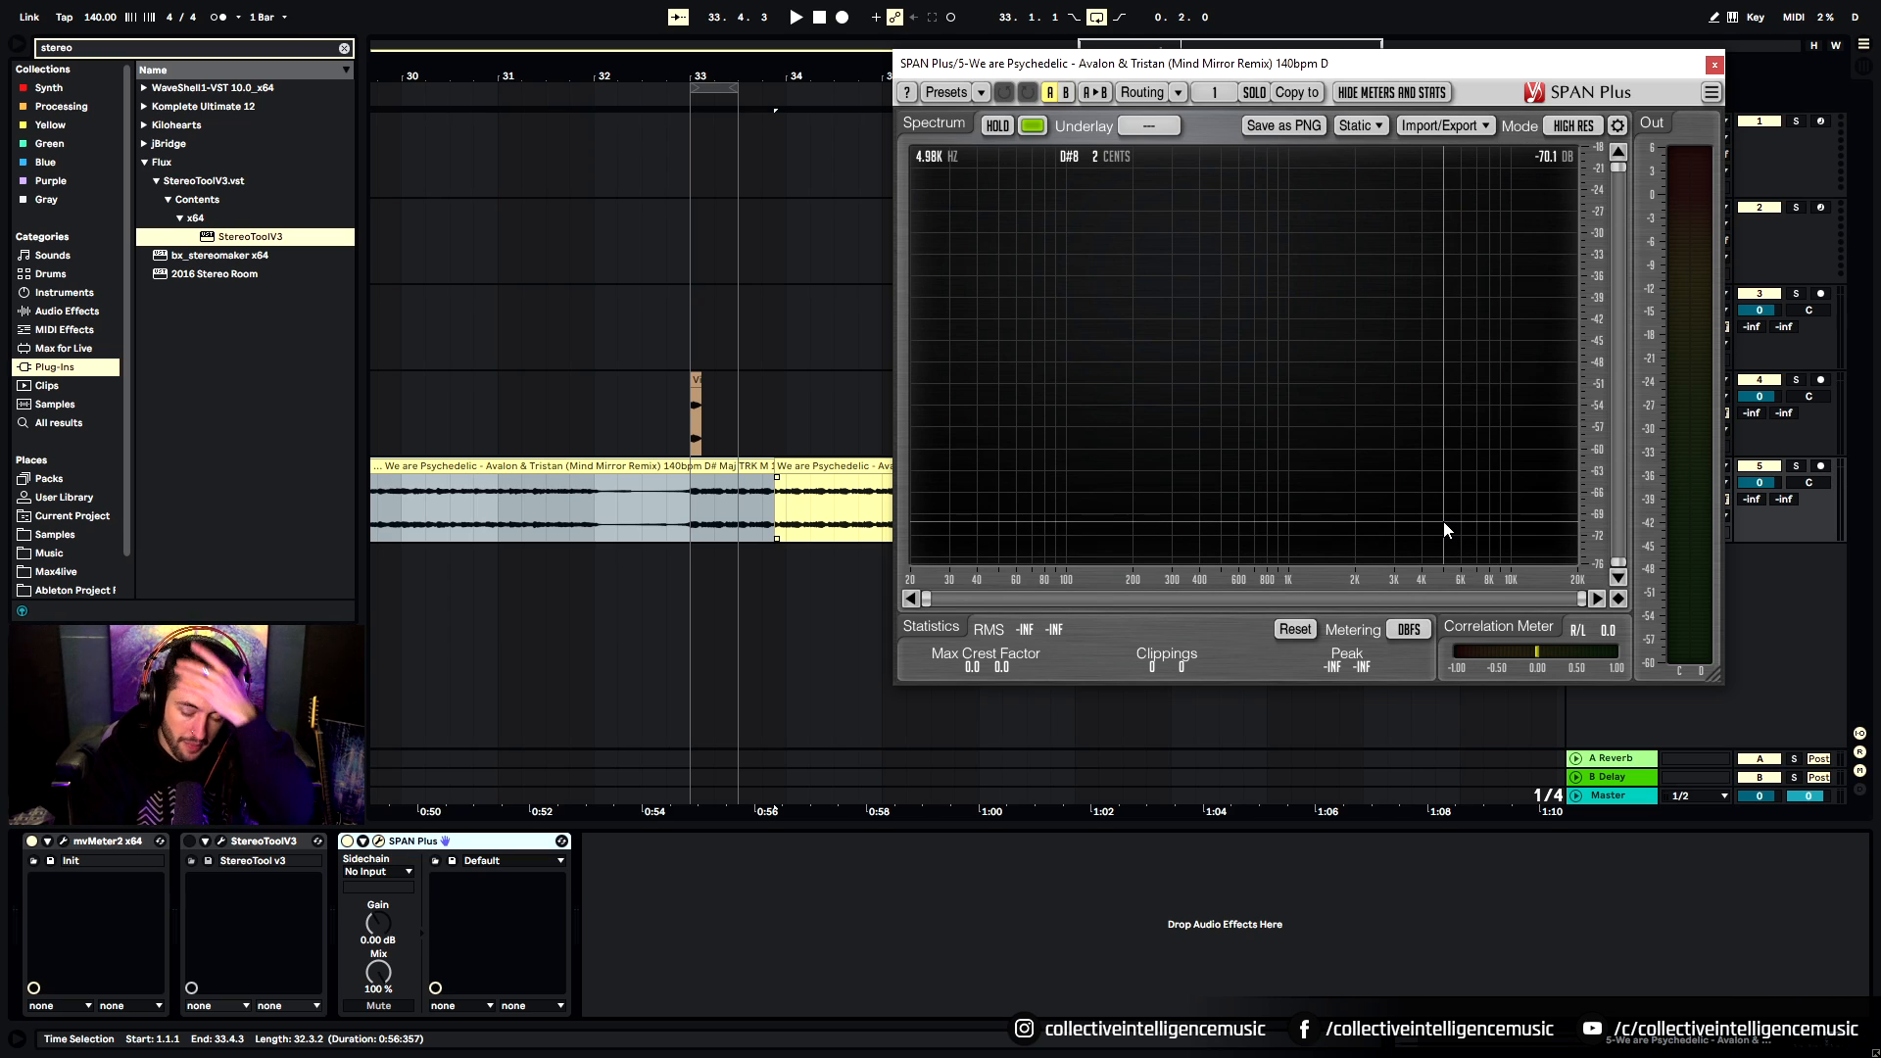
click(1714, 64)
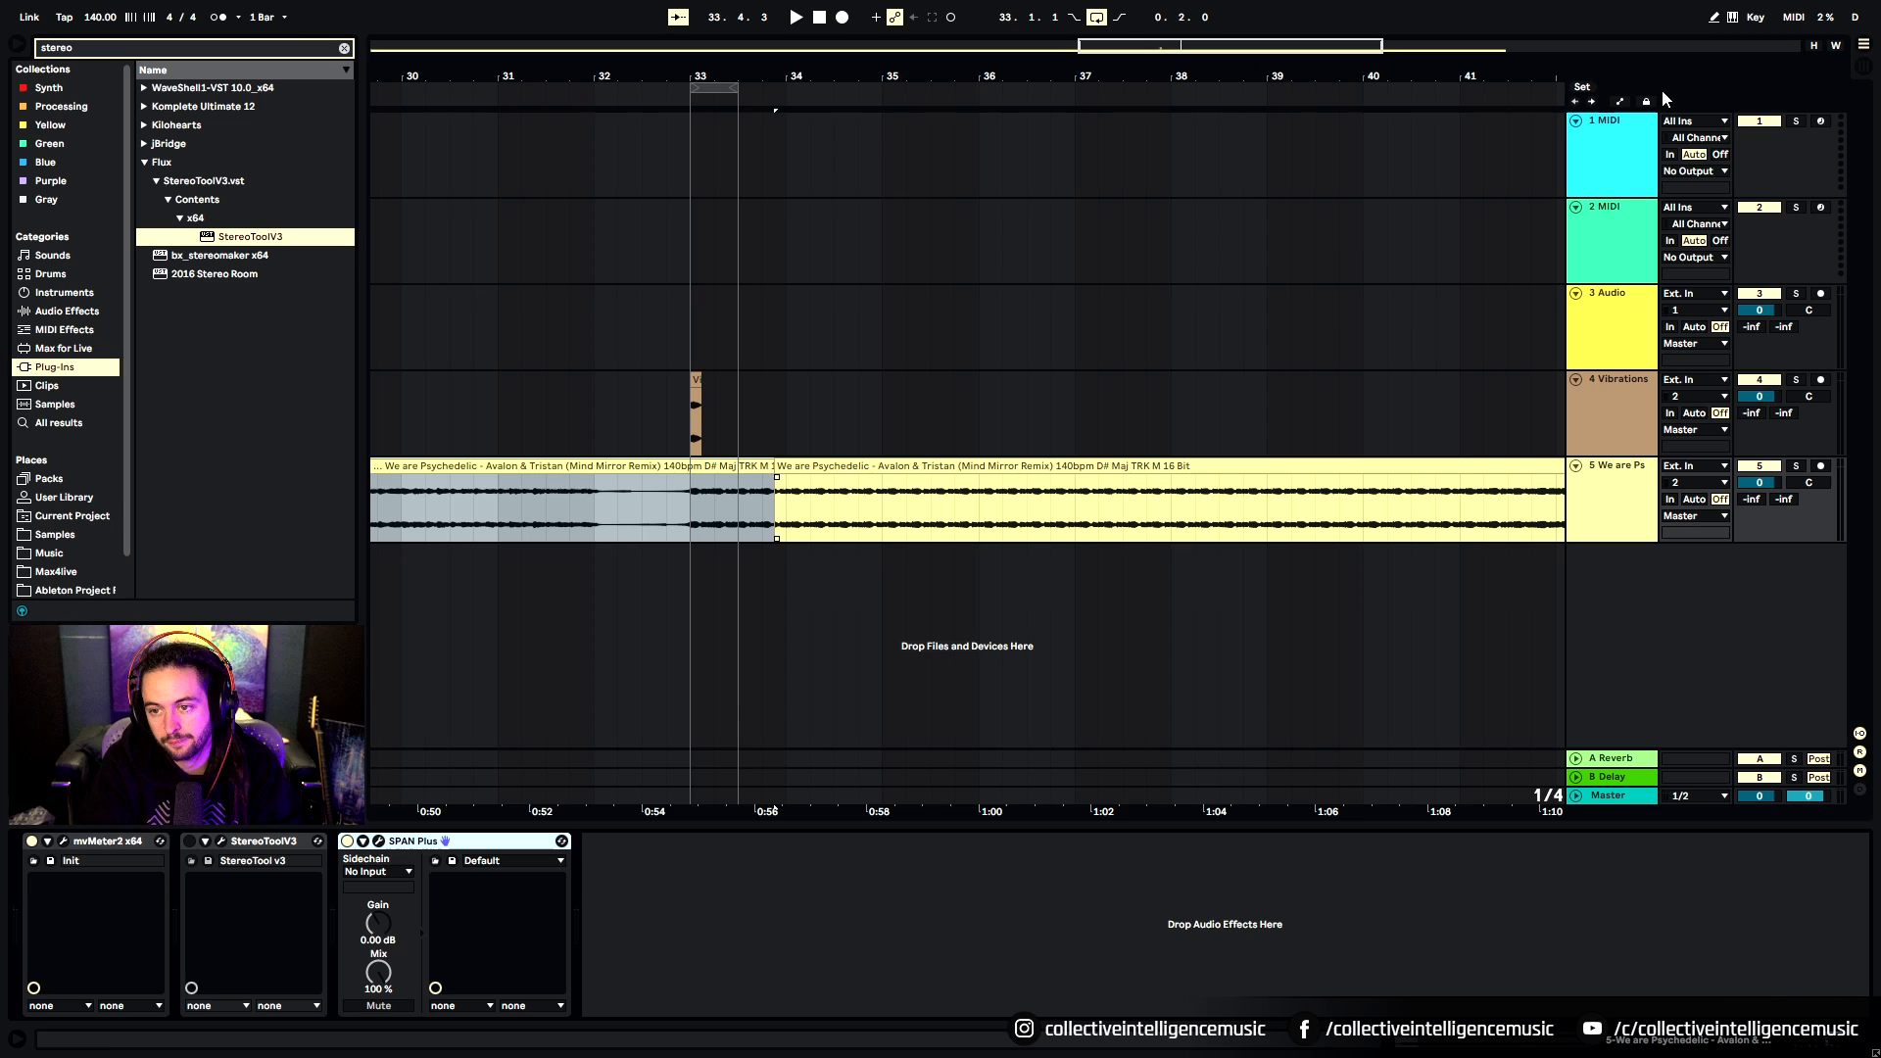
Move StereoTool after SPAN Plus on the reference track, switch it on, and open its window
drag(889, 77, 970, 22)
click(1115, 420)
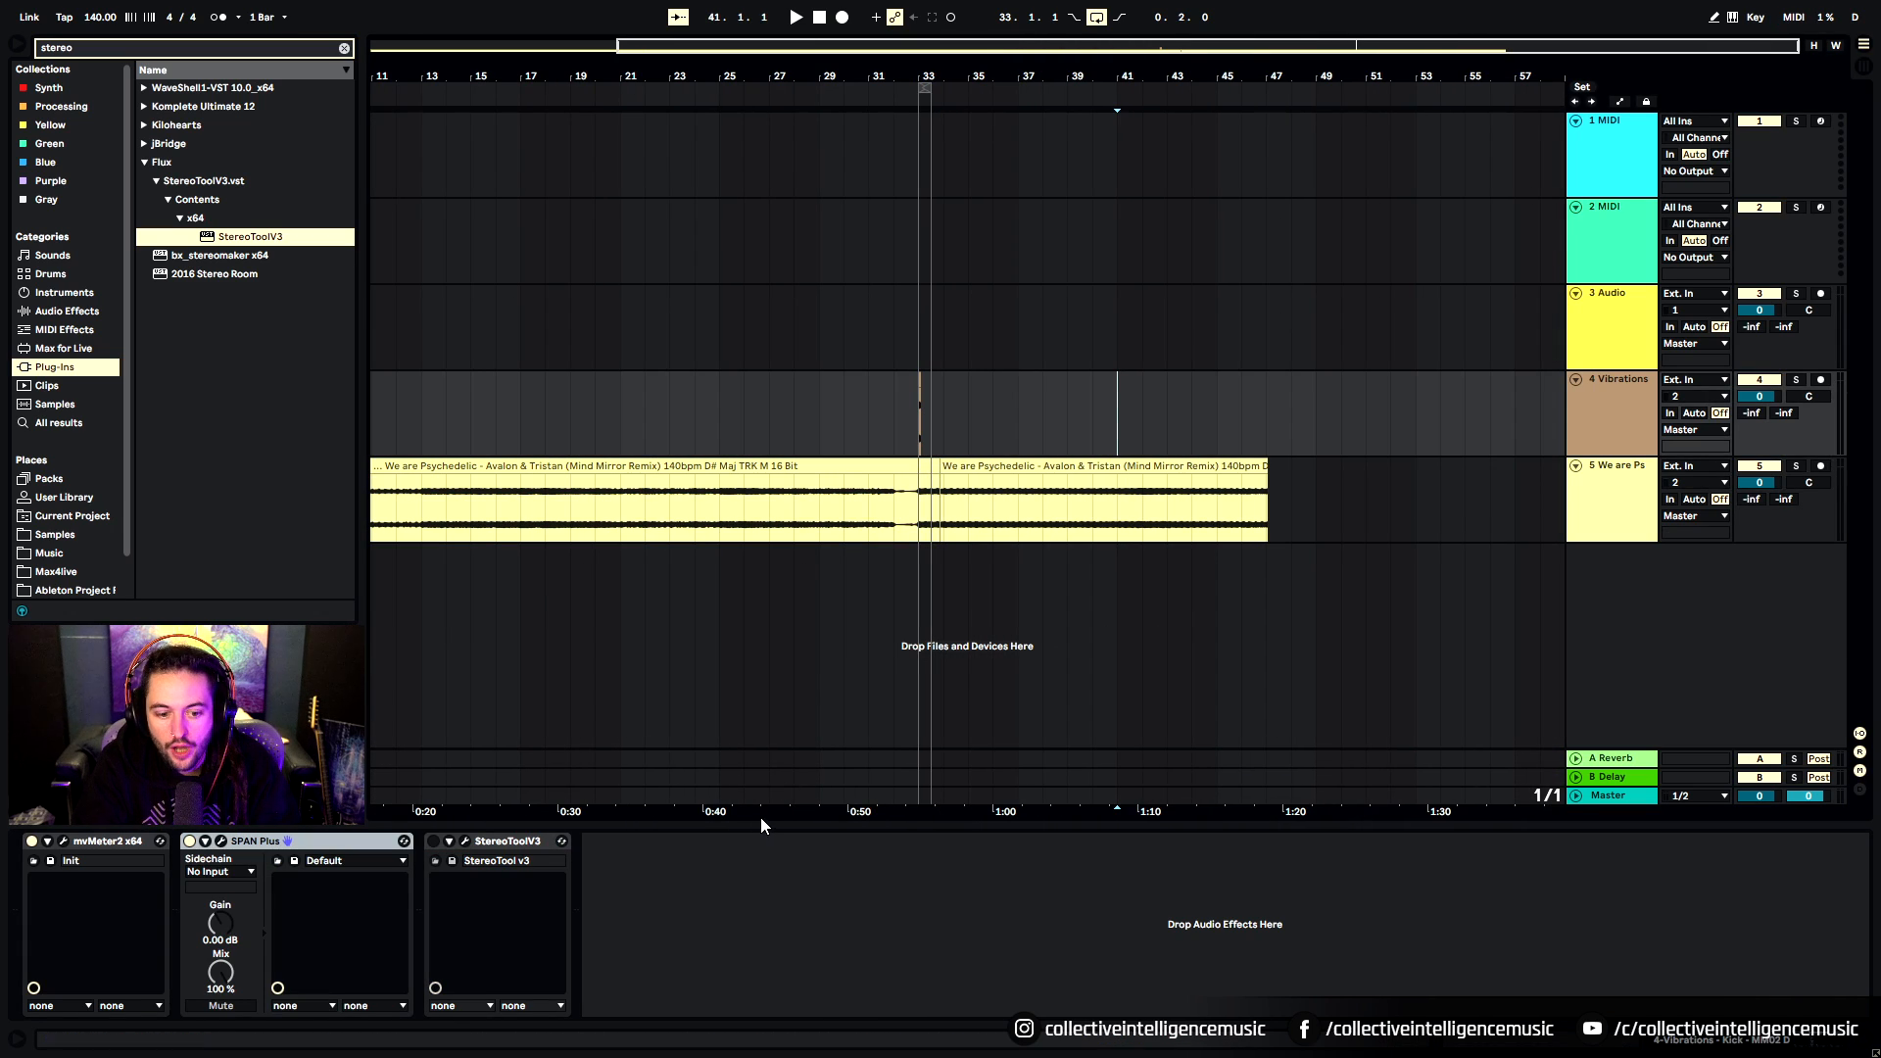
click(1112, 492)
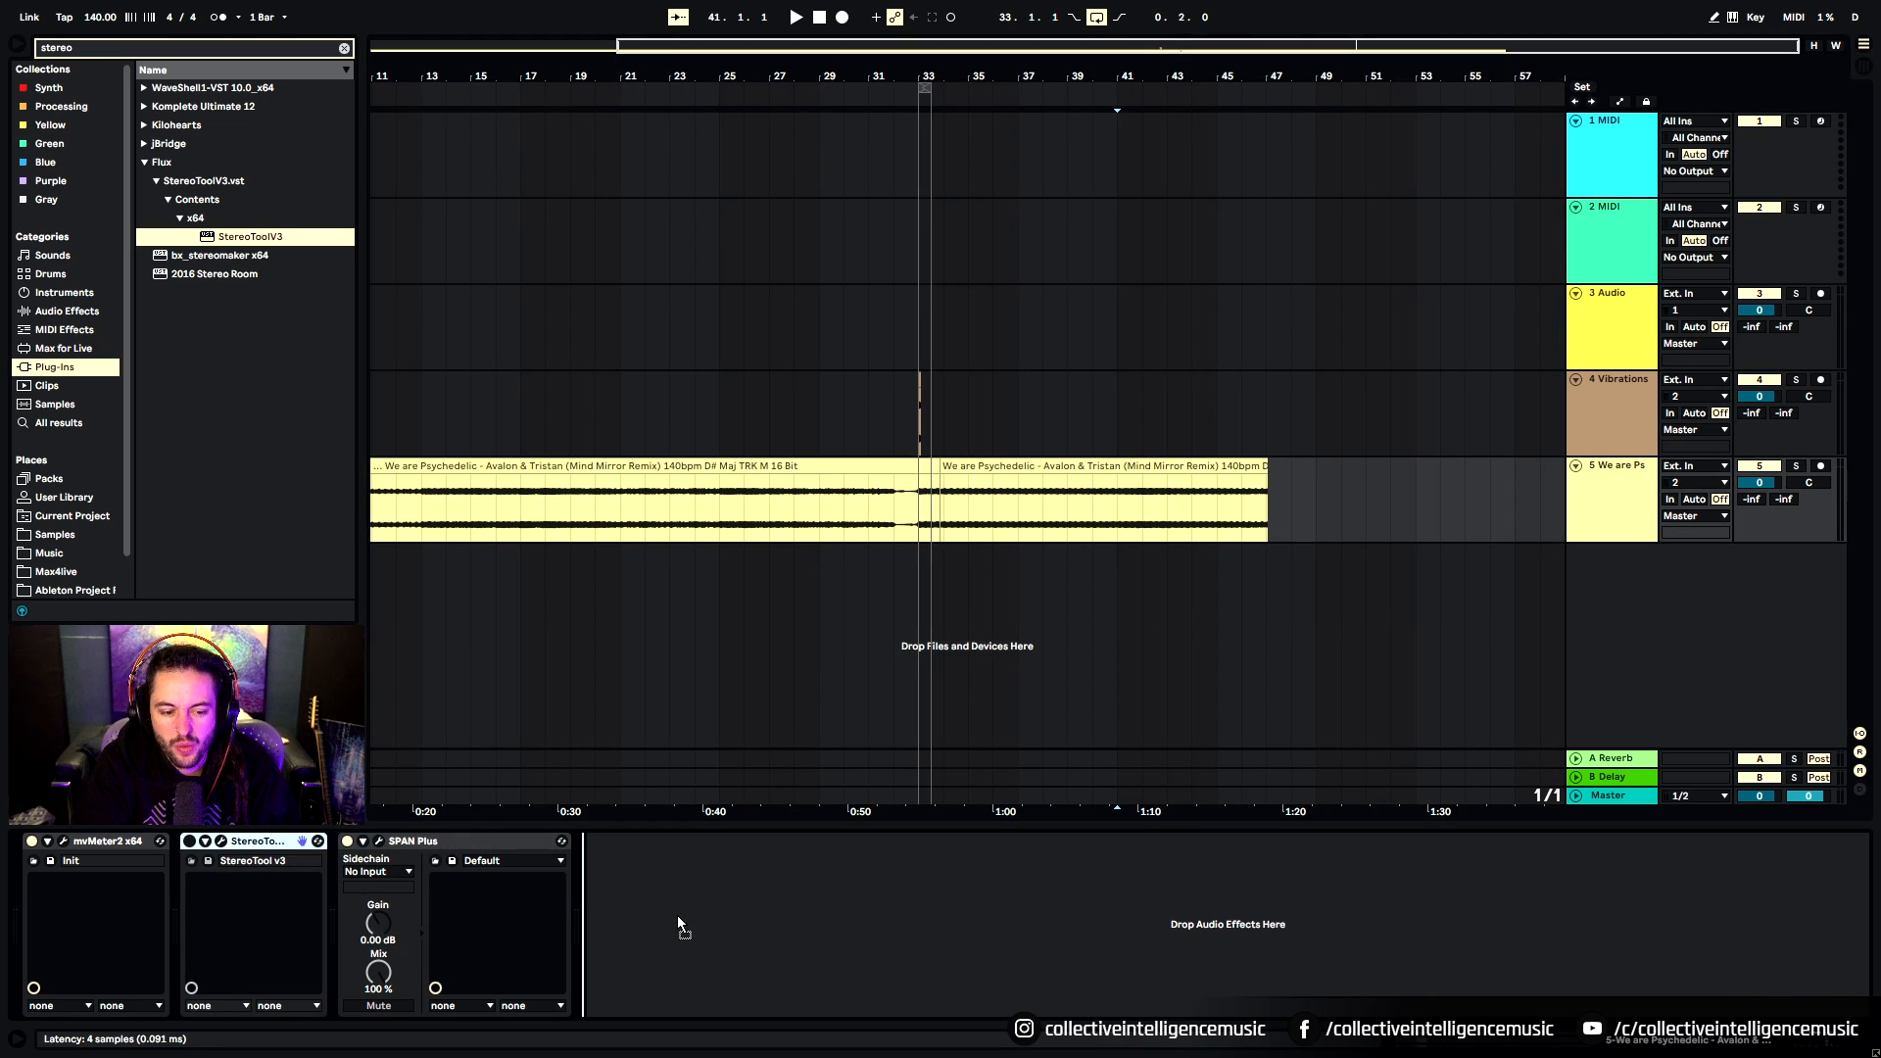
drag(678, 917, 679, 933)
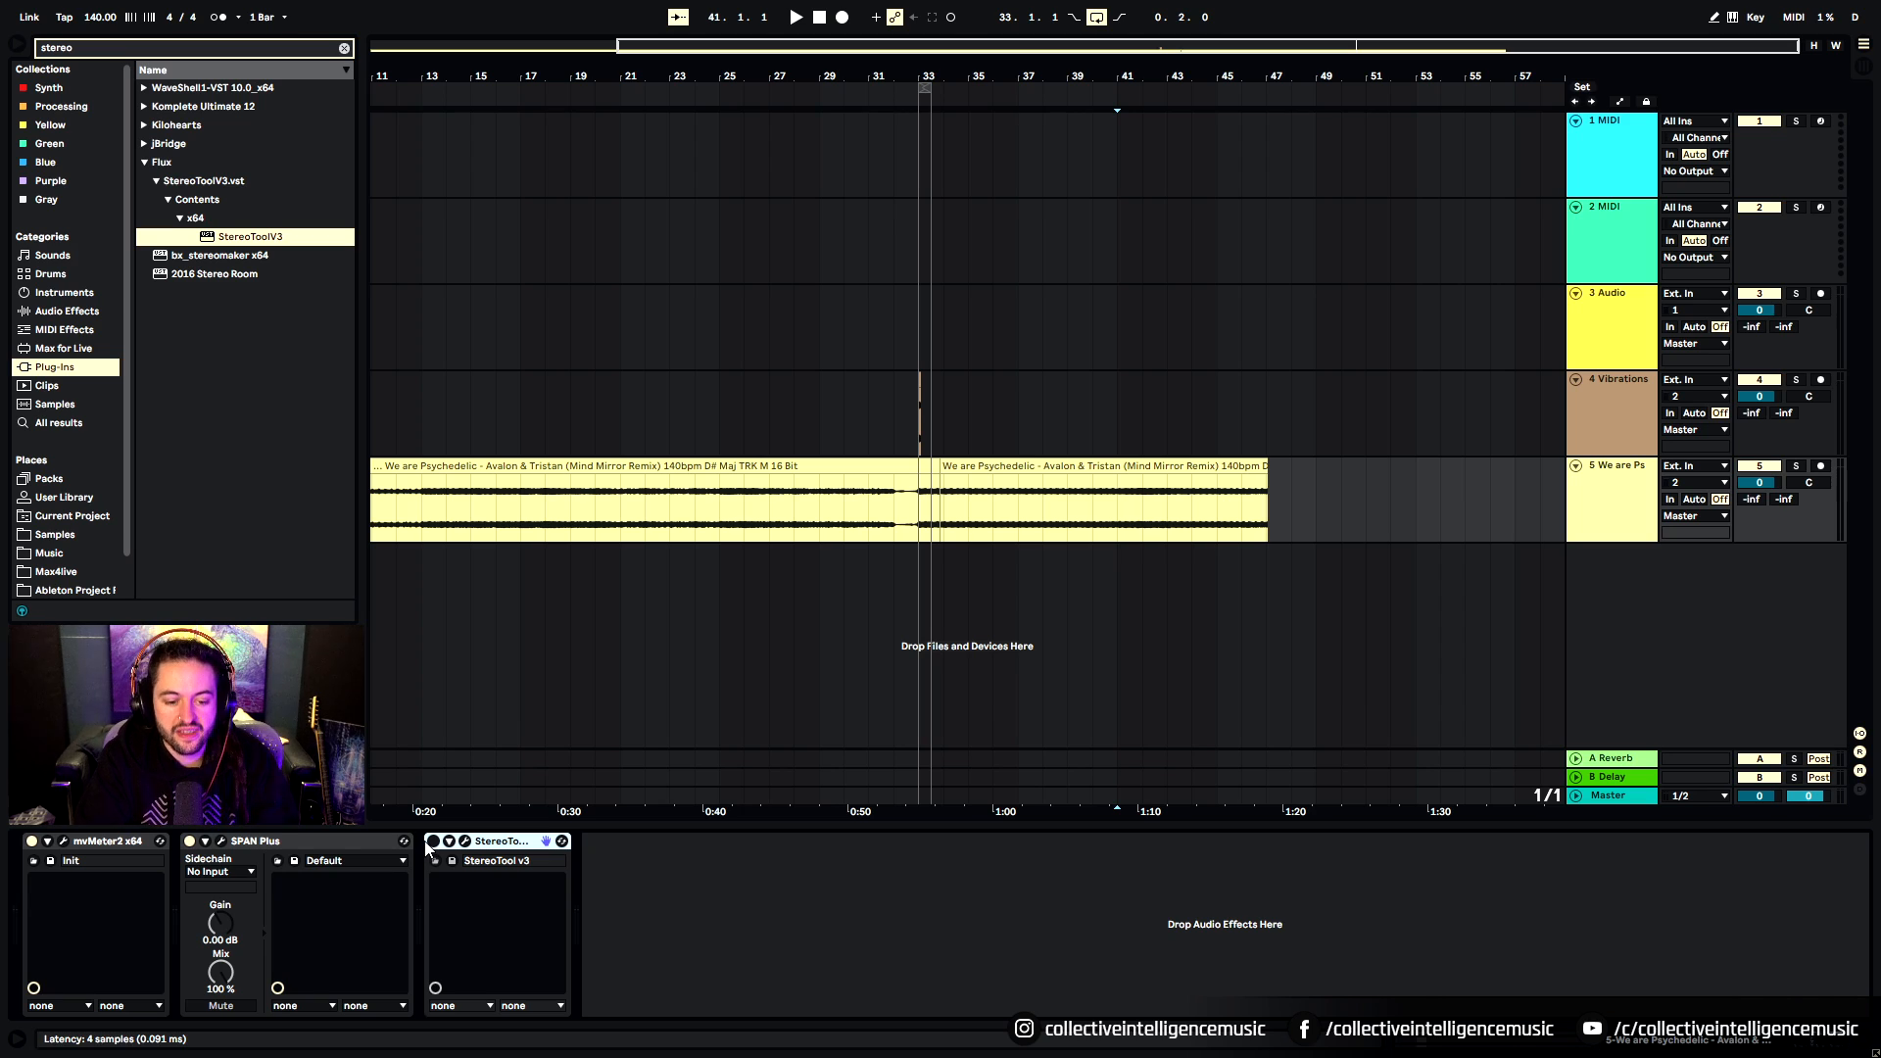
click(454, 860)
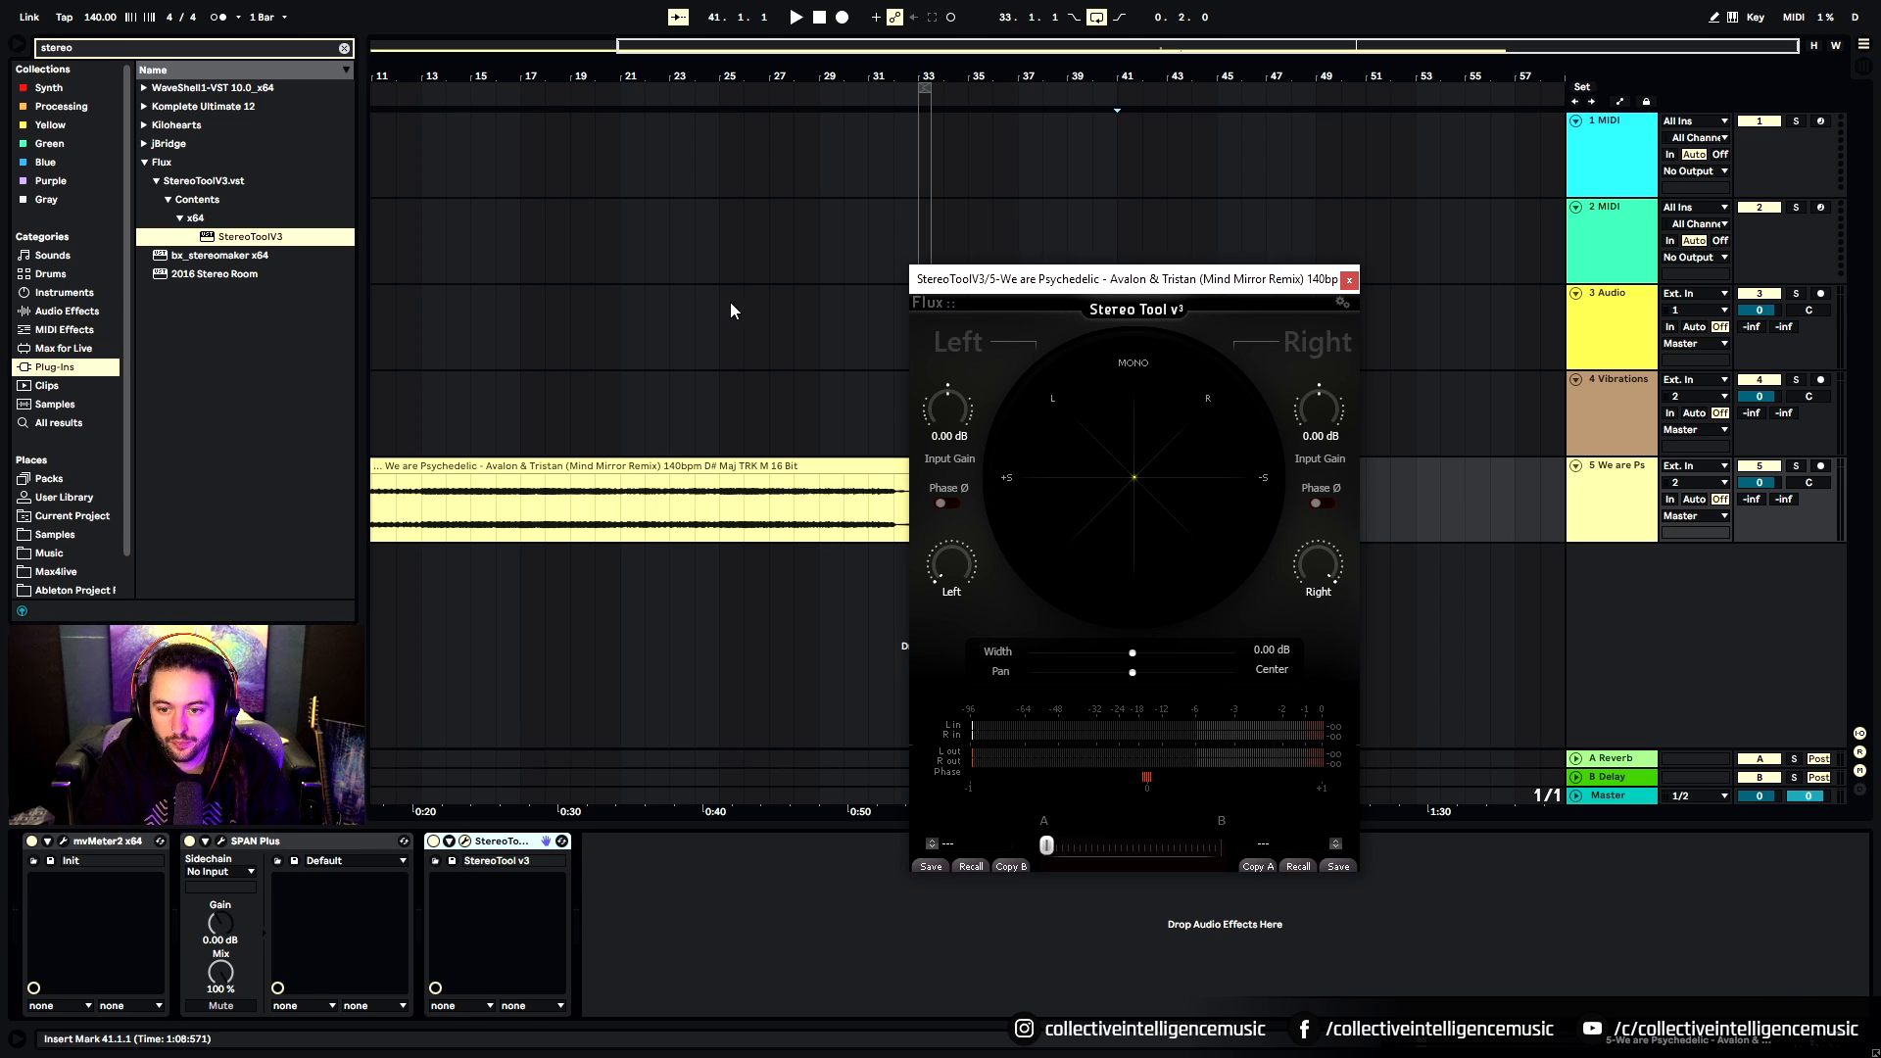
Solo the reference track and play it from 42.1.1 to examine its stereo image in StereoTool
drag(1164, 273, 687, 217)
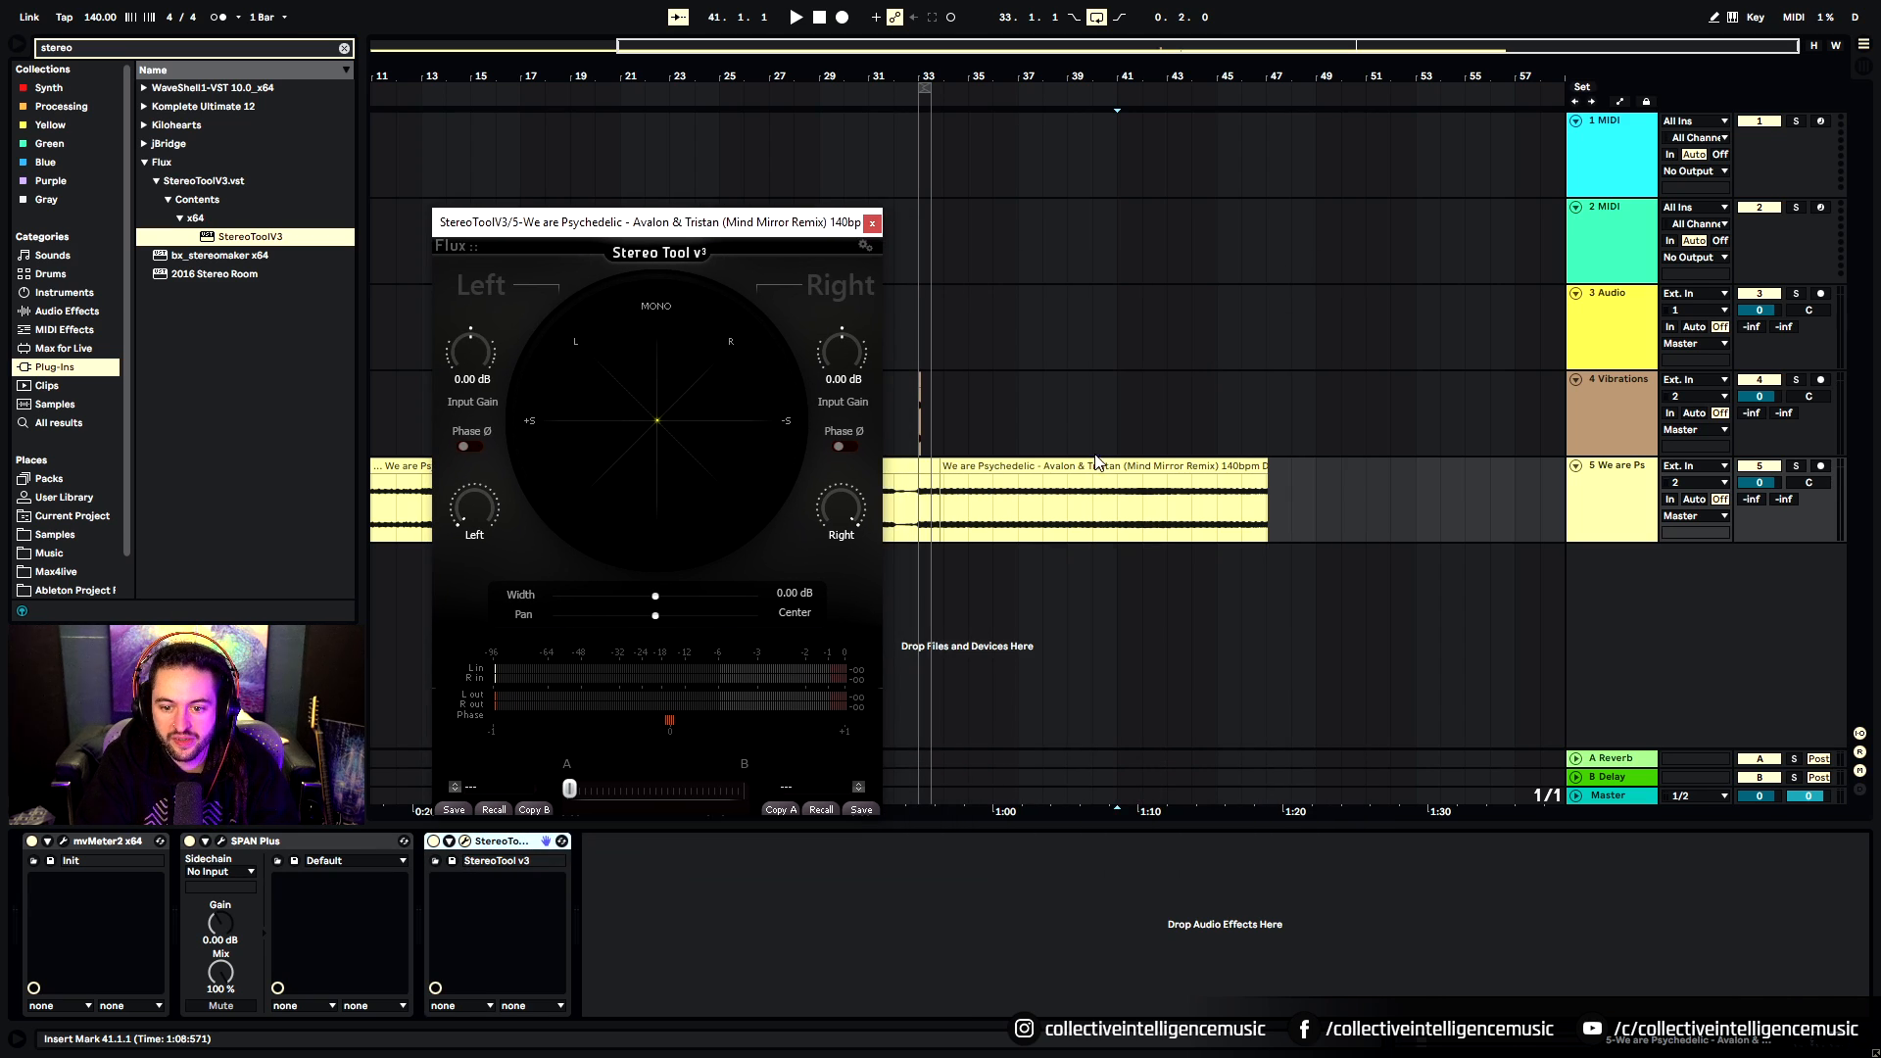
click(1796, 466)
key(space)
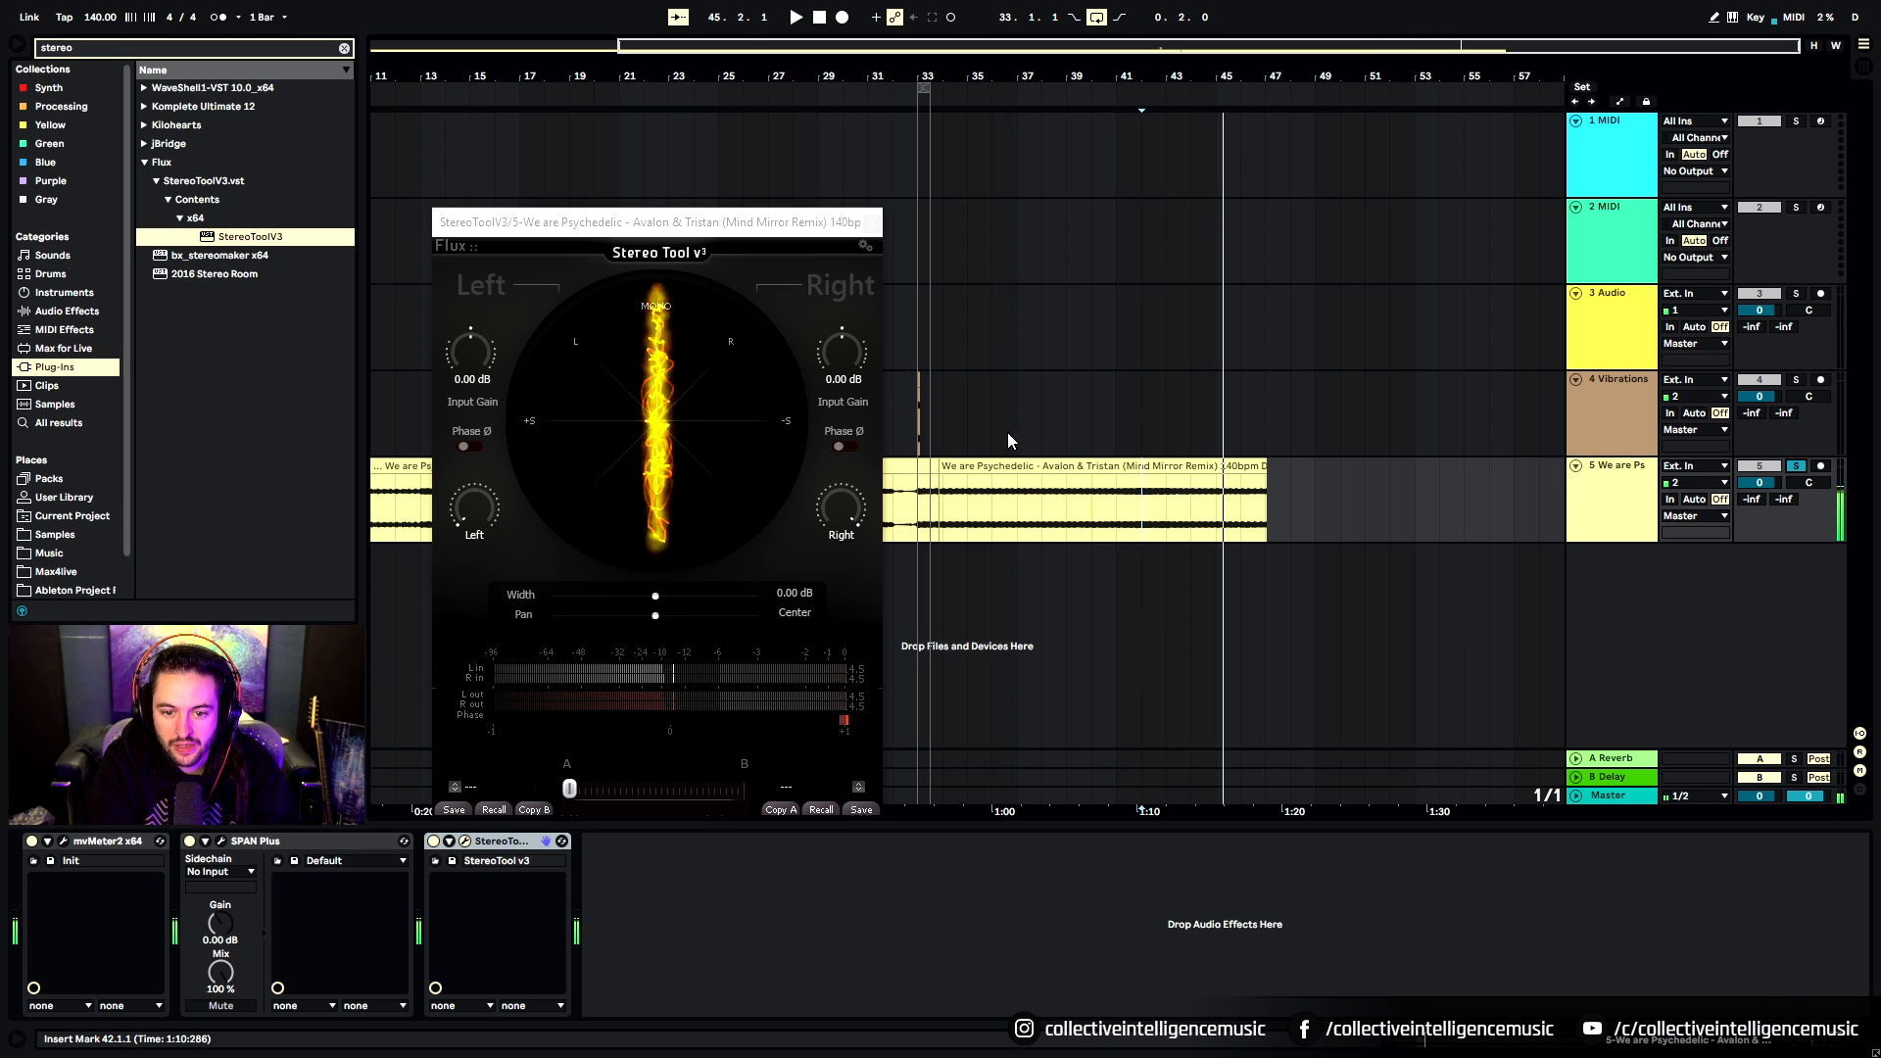
Open StereoTool on the Vibrations track, solo and play its kick to compare stereo images with the reference, and close both windows
click(921, 385)
key(space)
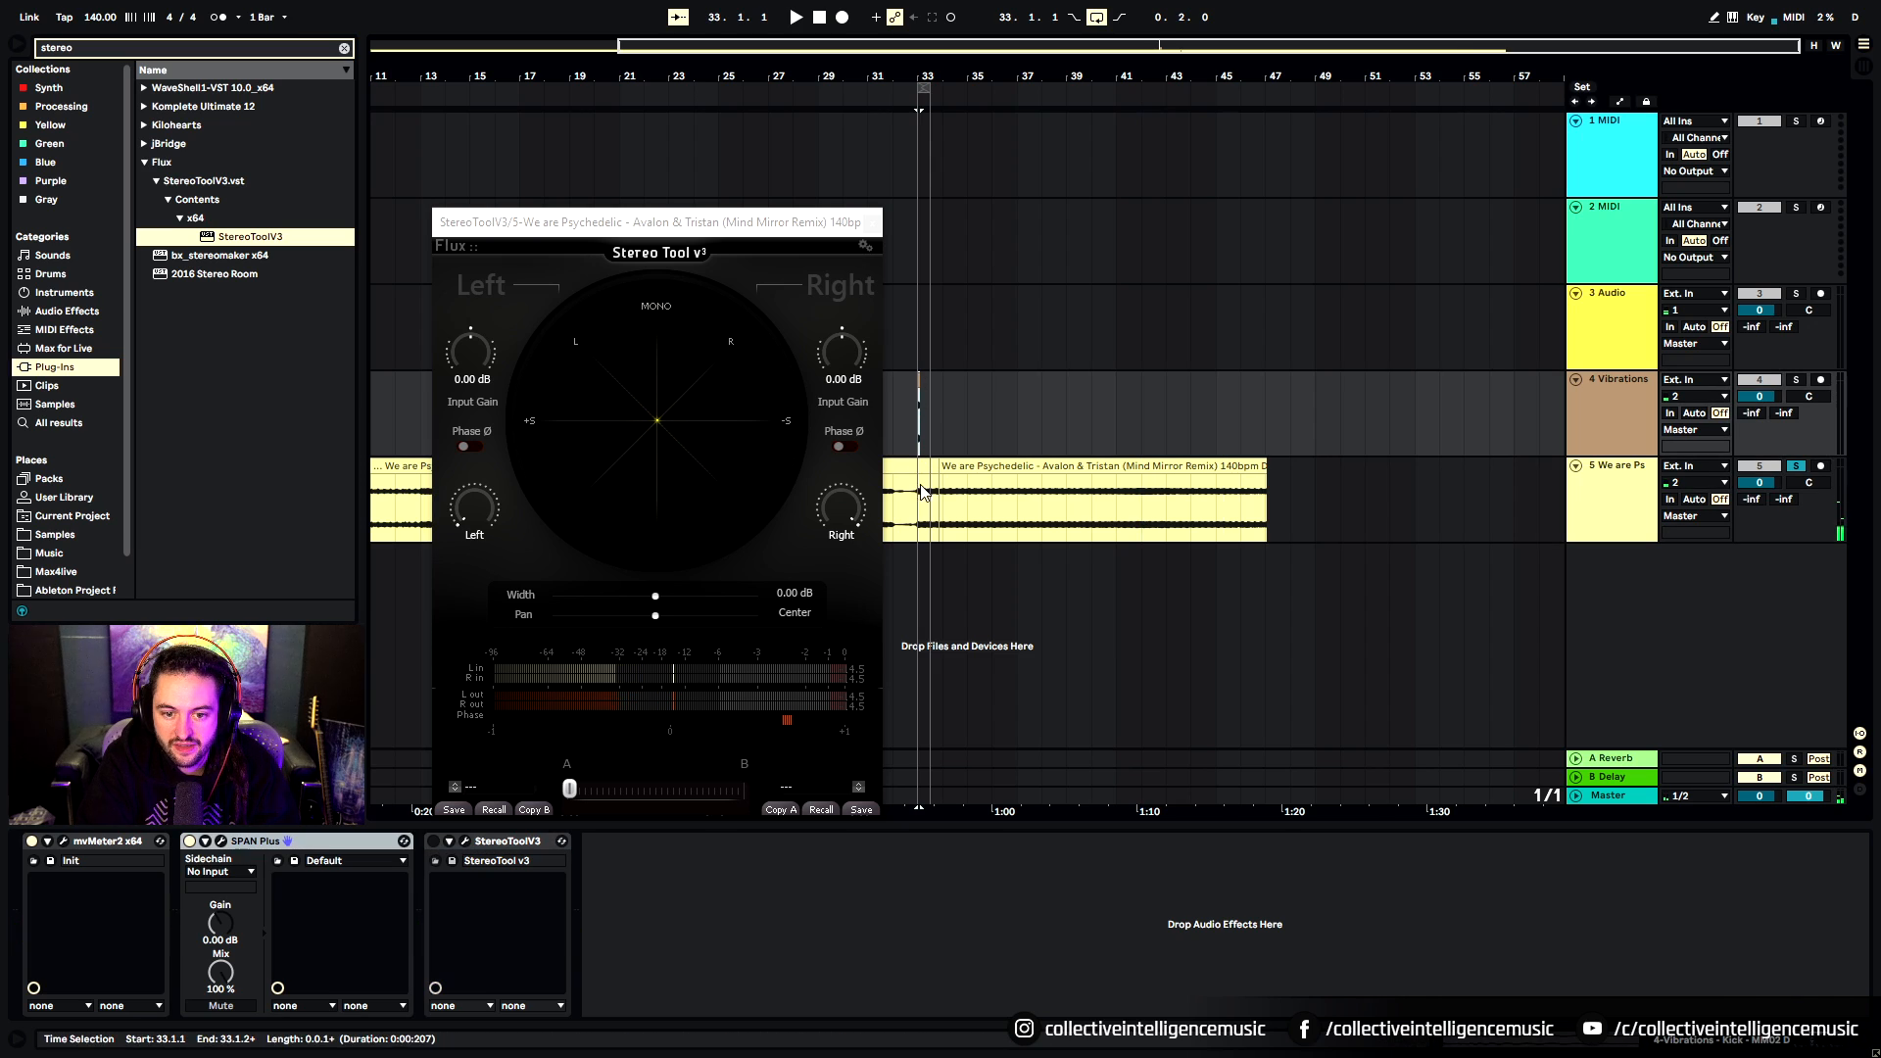
click(462, 841)
drag(794, 235, 535, 230)
drag(1225, 308, 701, 271)
click(1799, 383)
key(space)
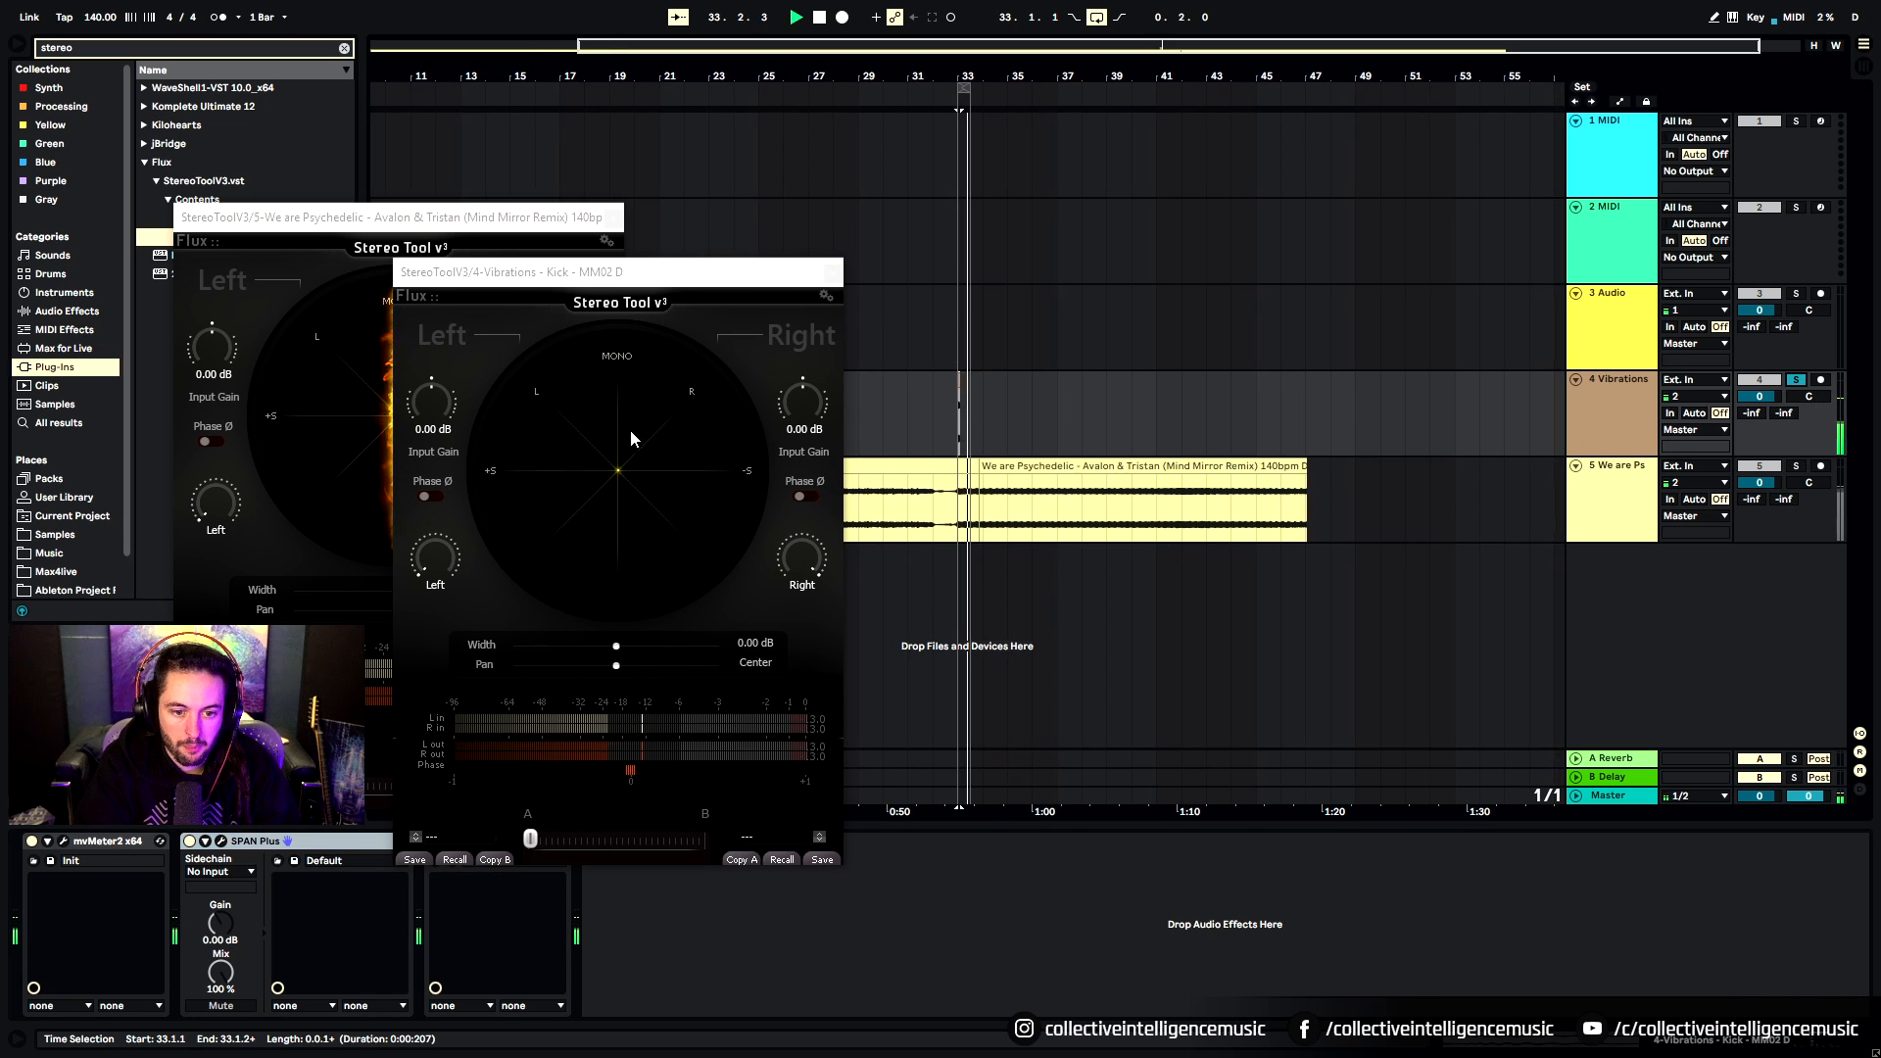
drag(637, 282, 856, 232)
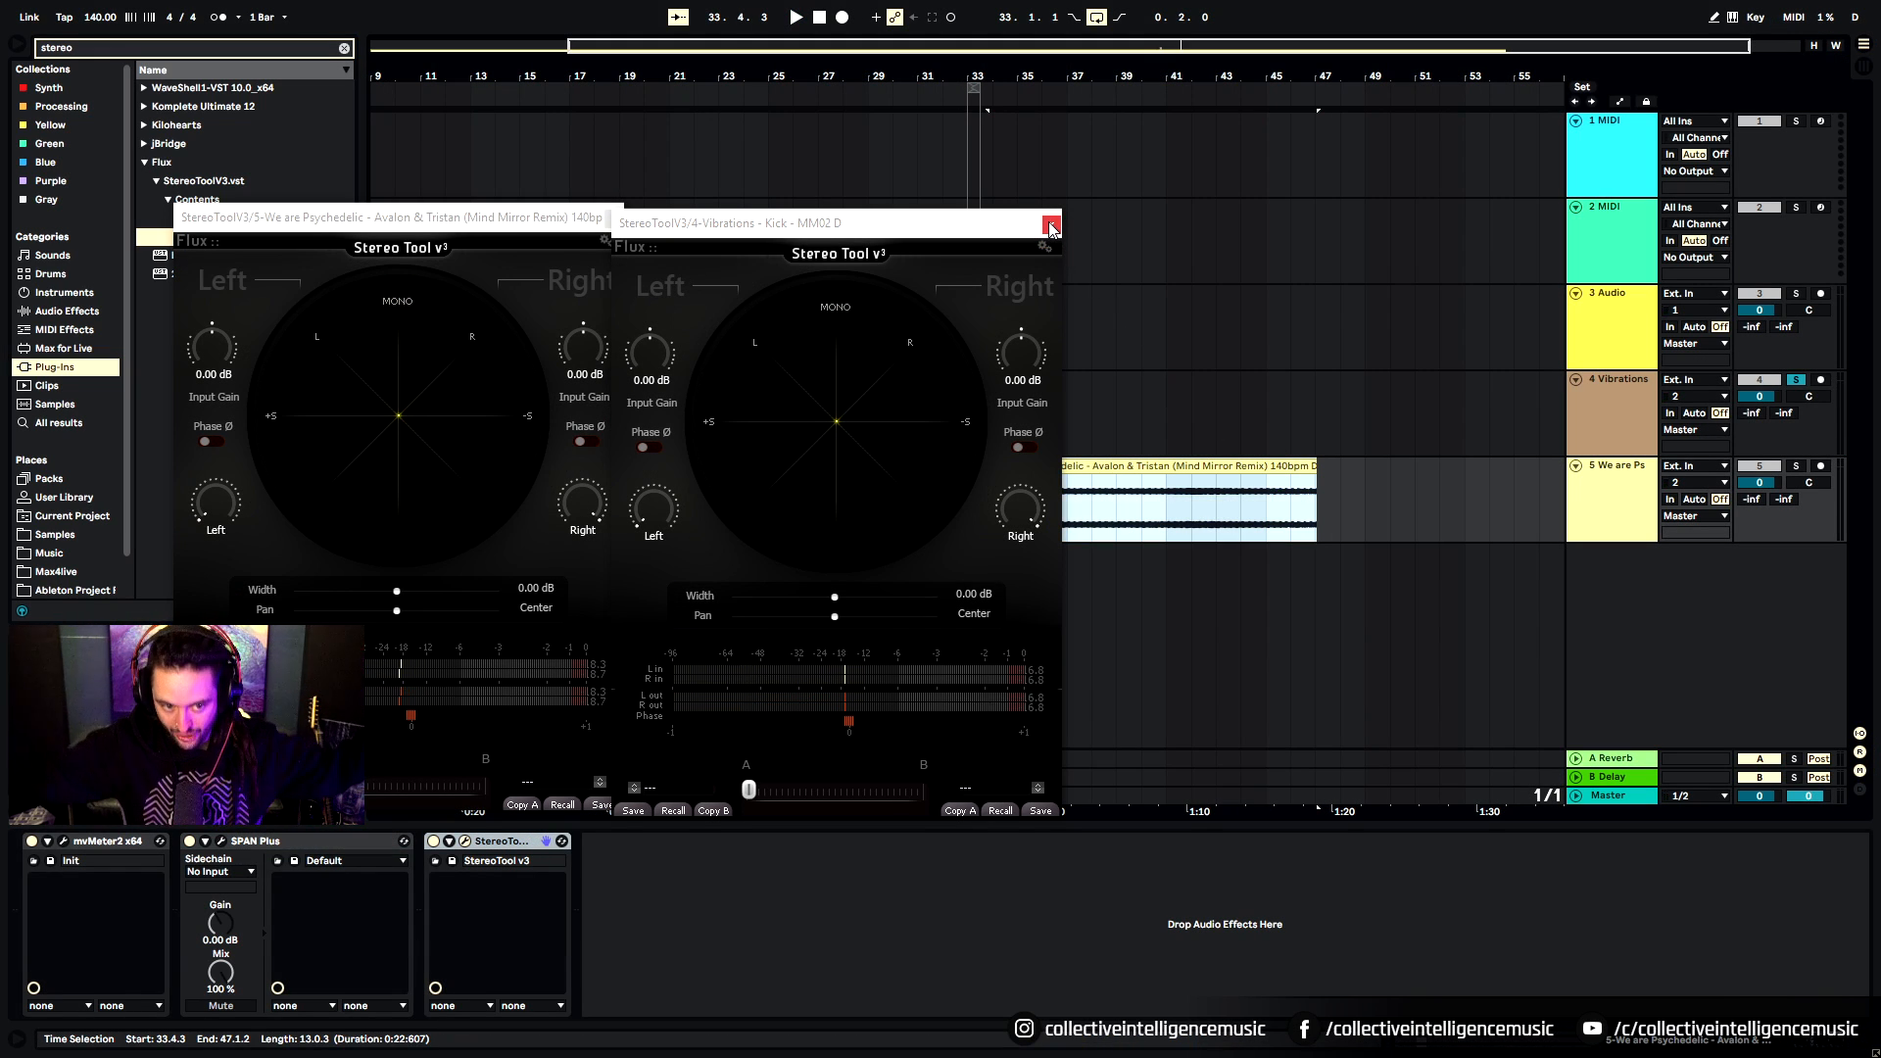
click(1050, 225)
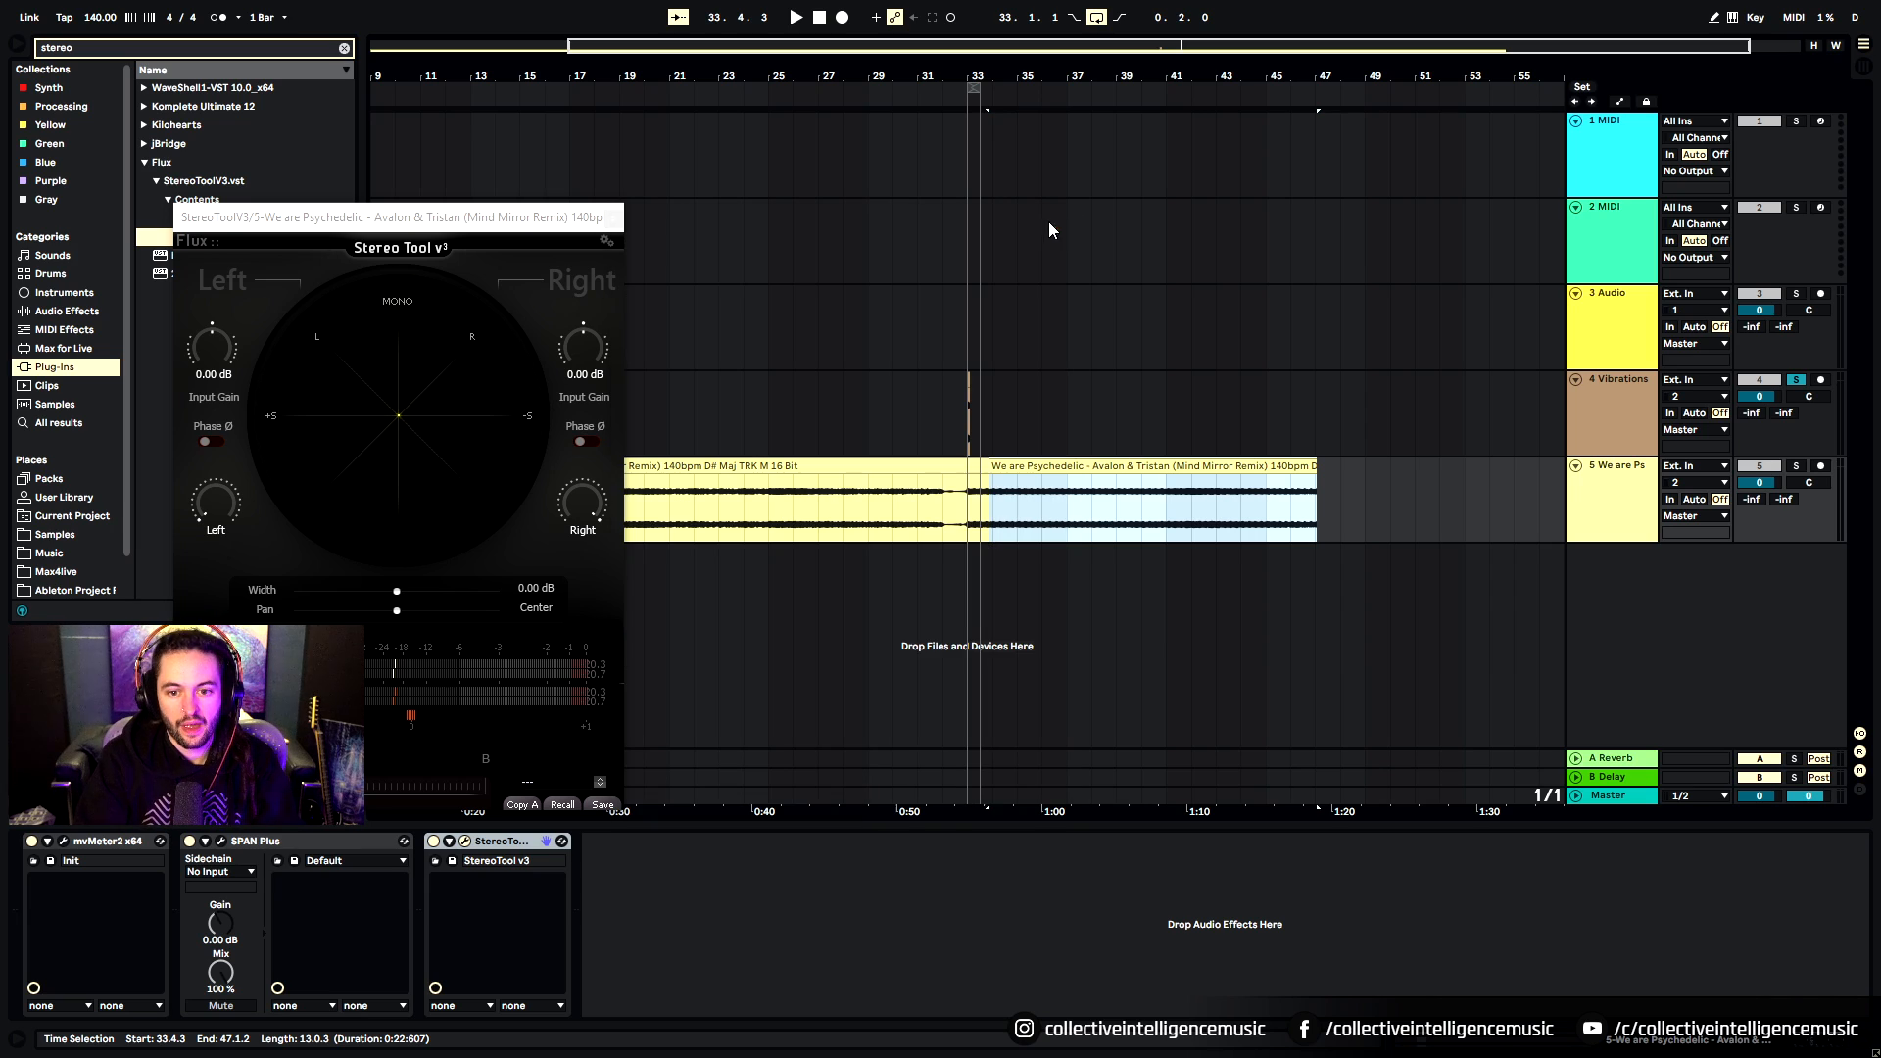
click(614, 218)
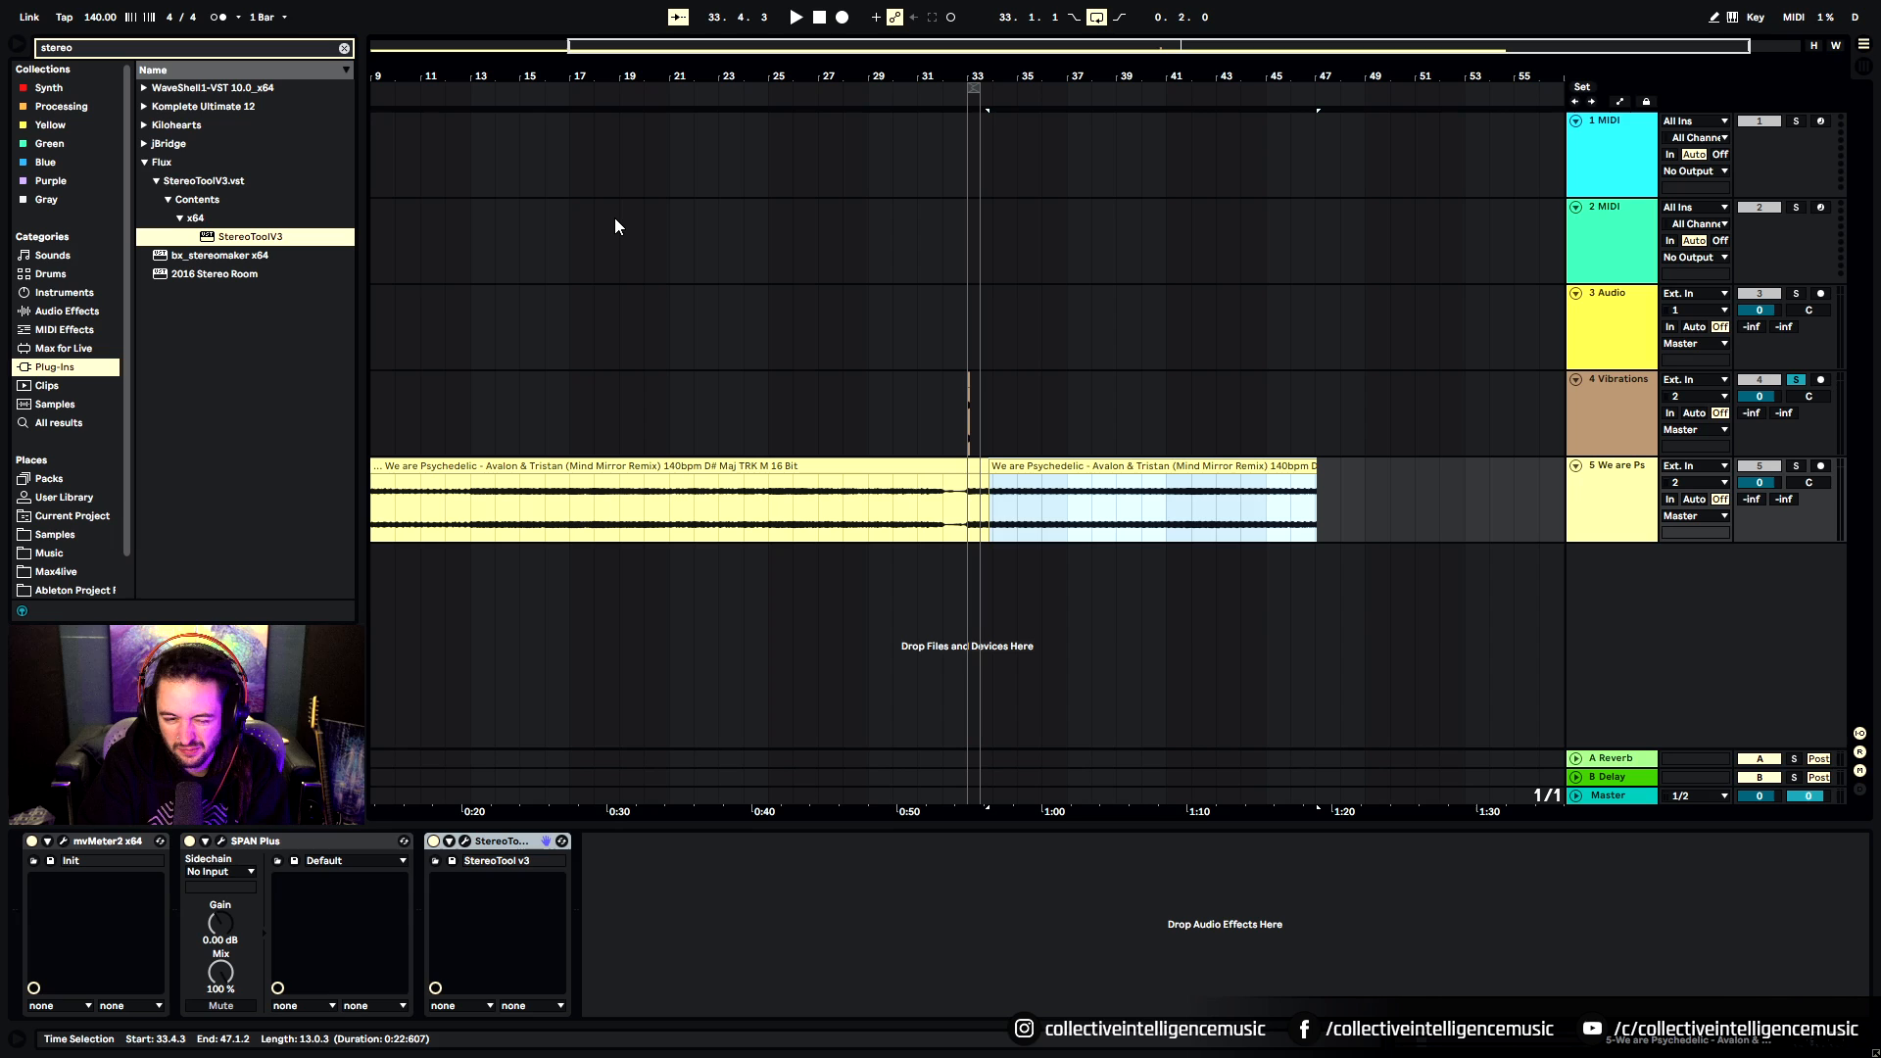
click(465, 843)
click(466, 844)
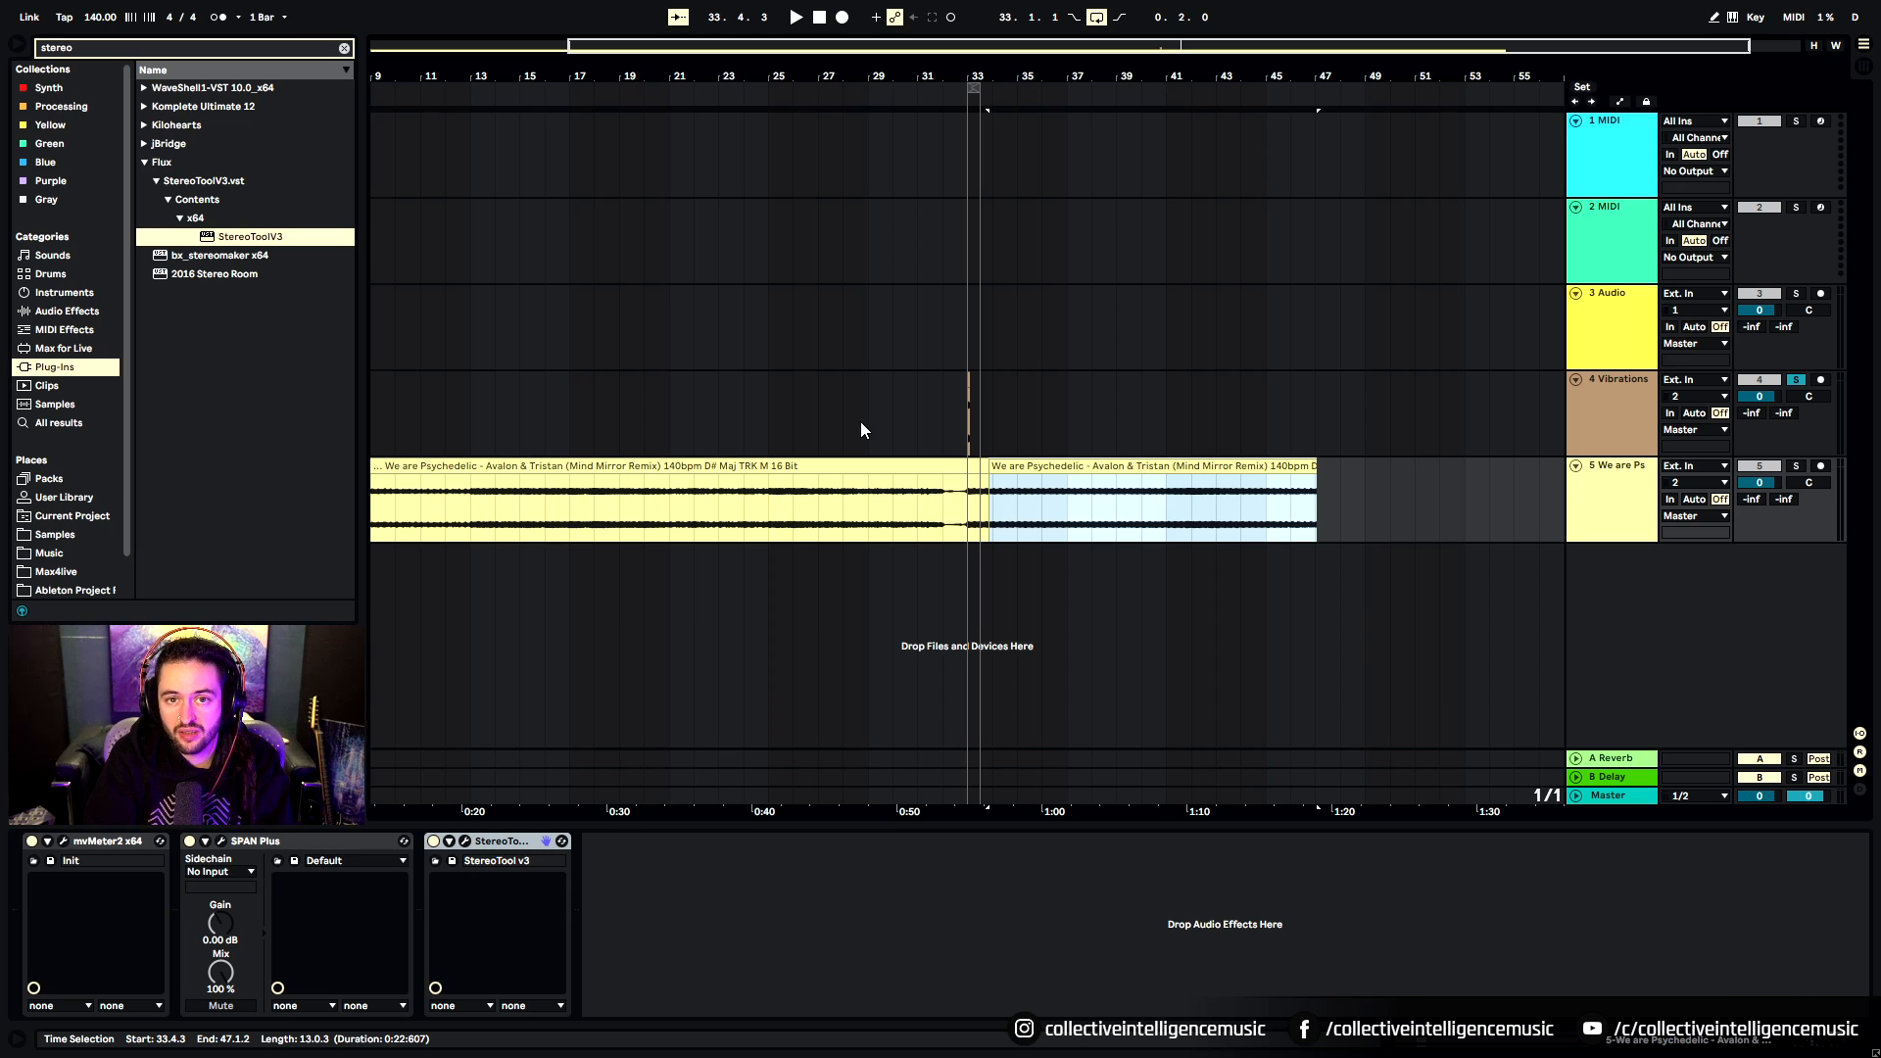
click(63, 841)
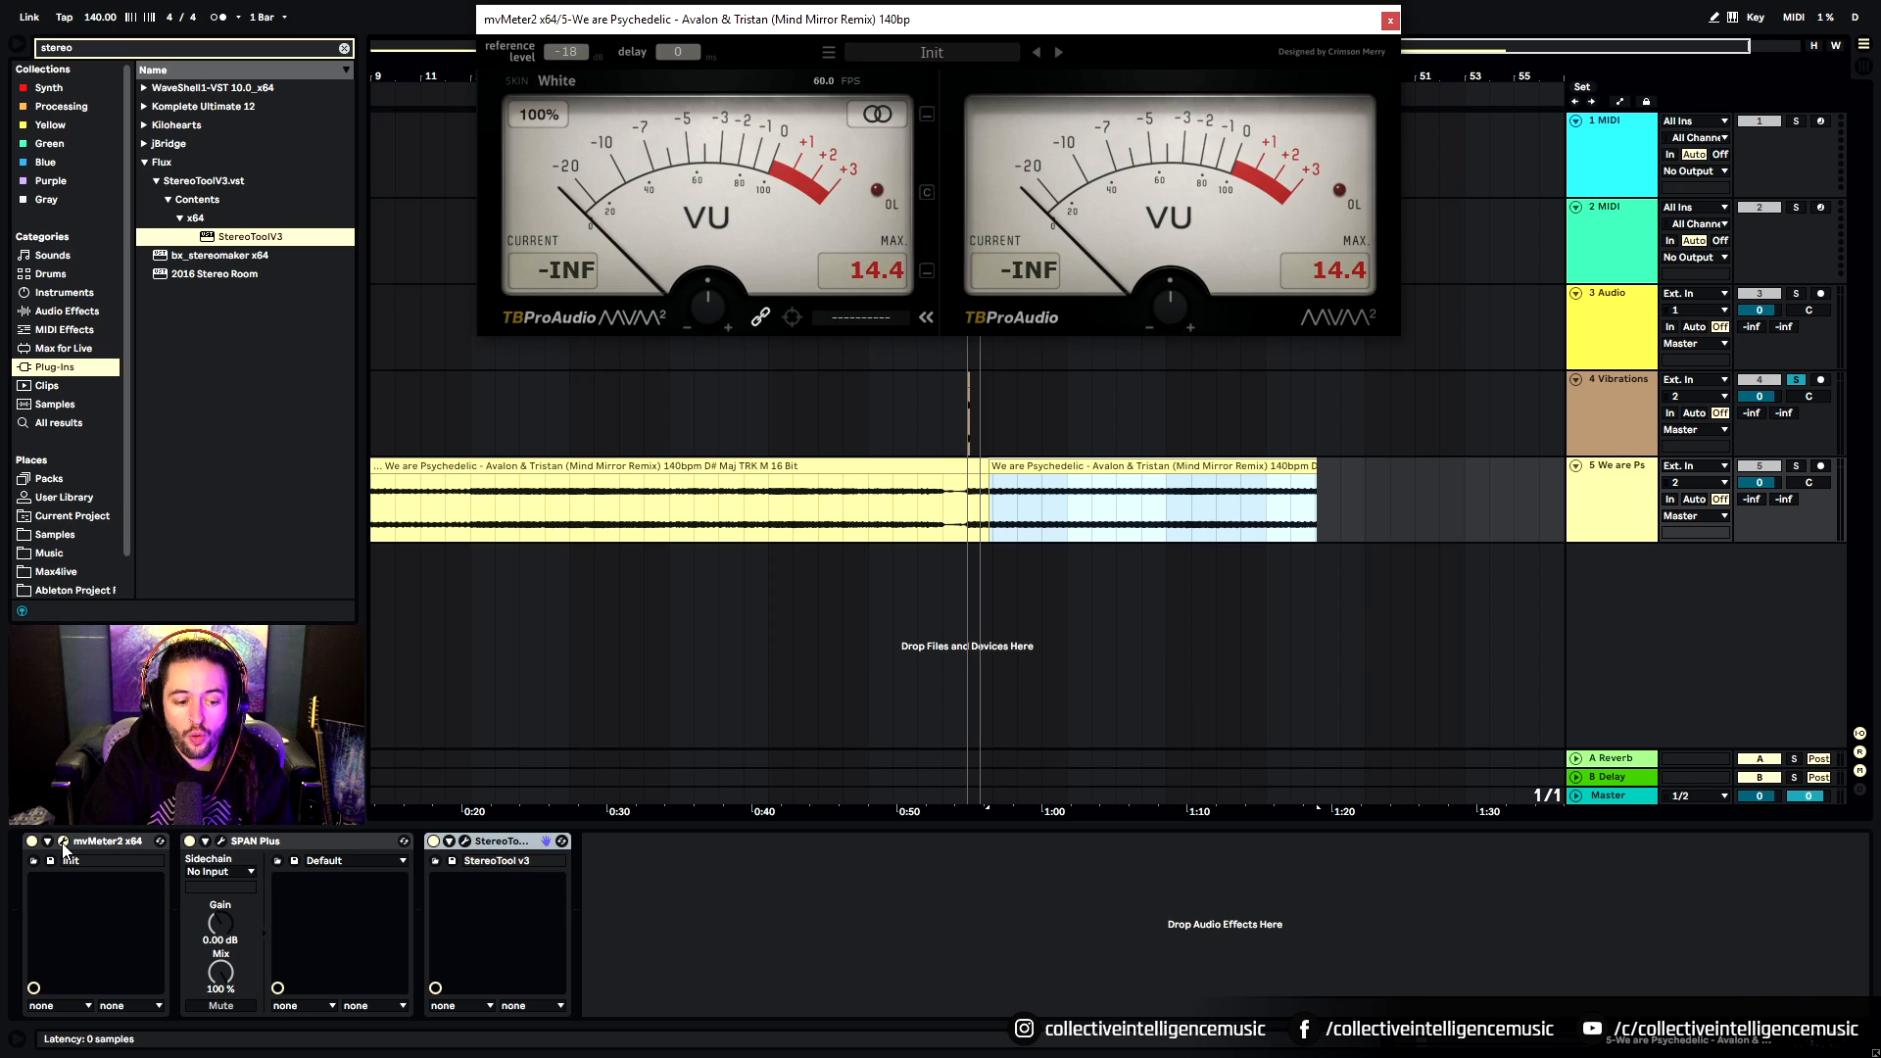
click(62, 842)
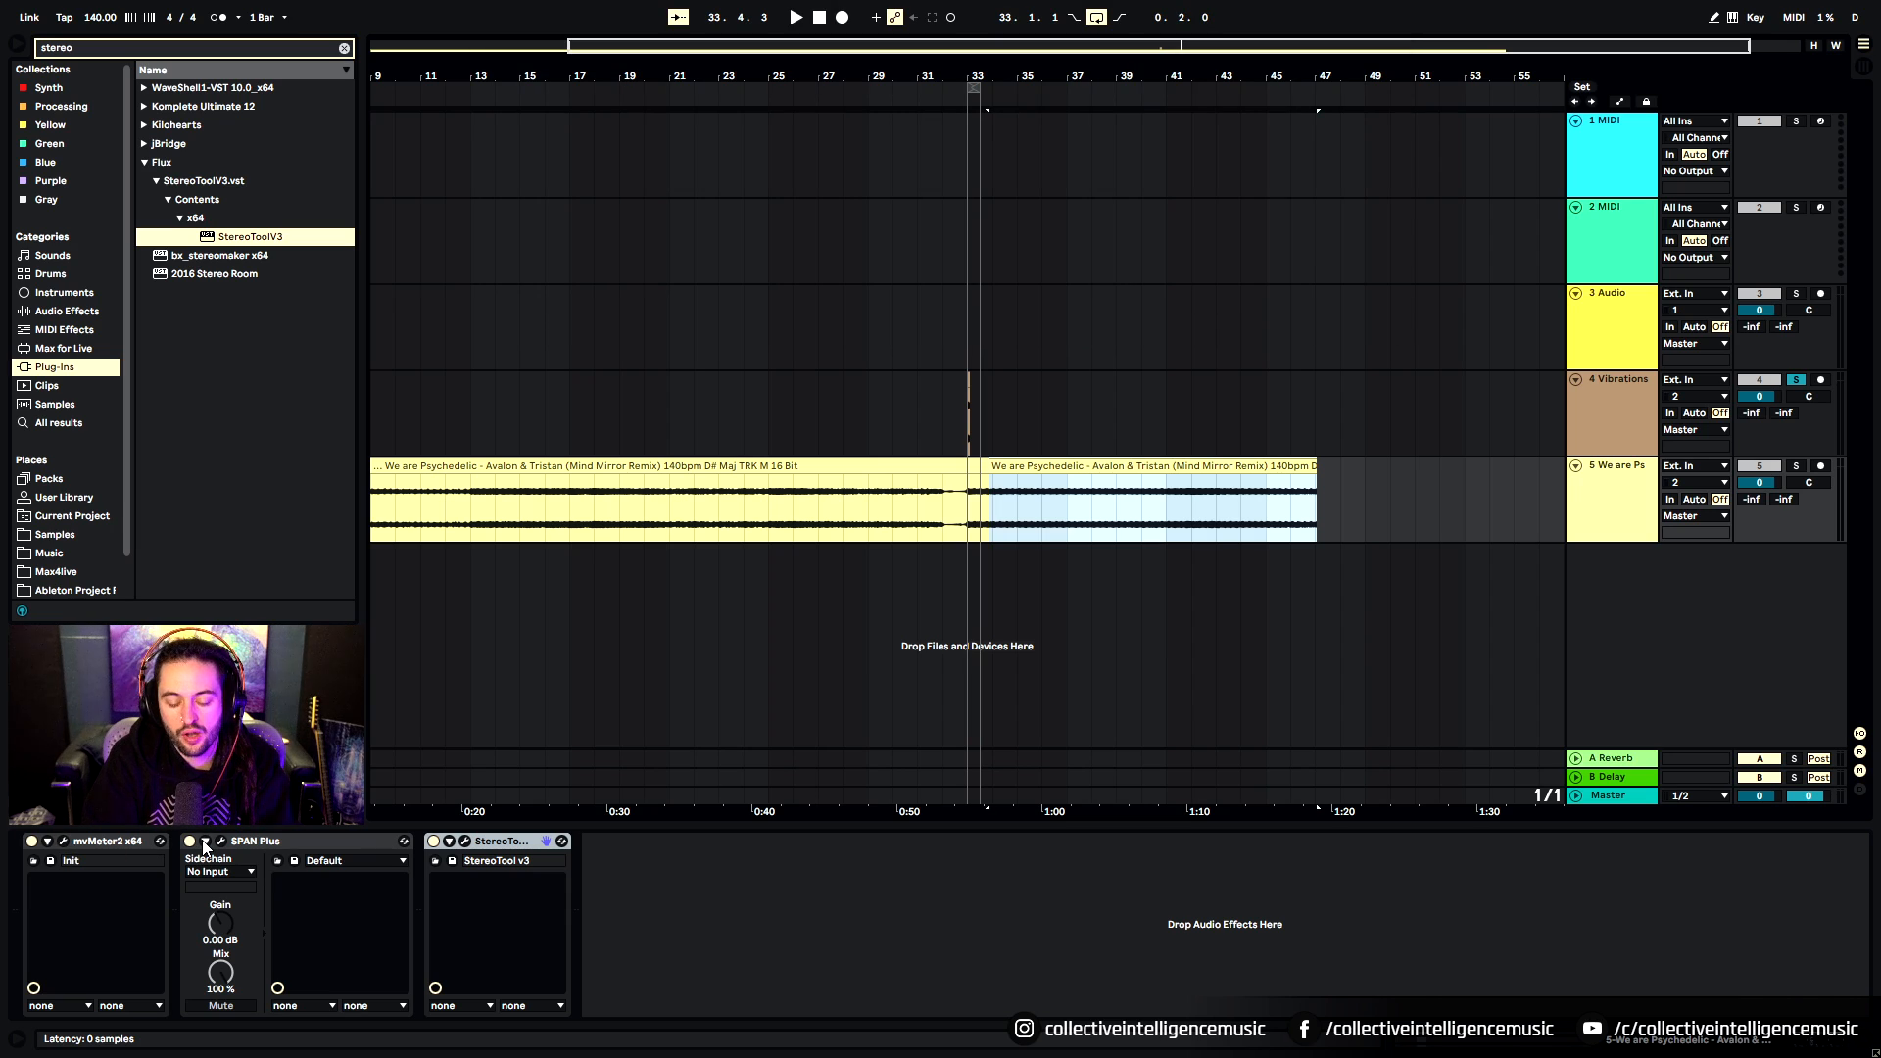